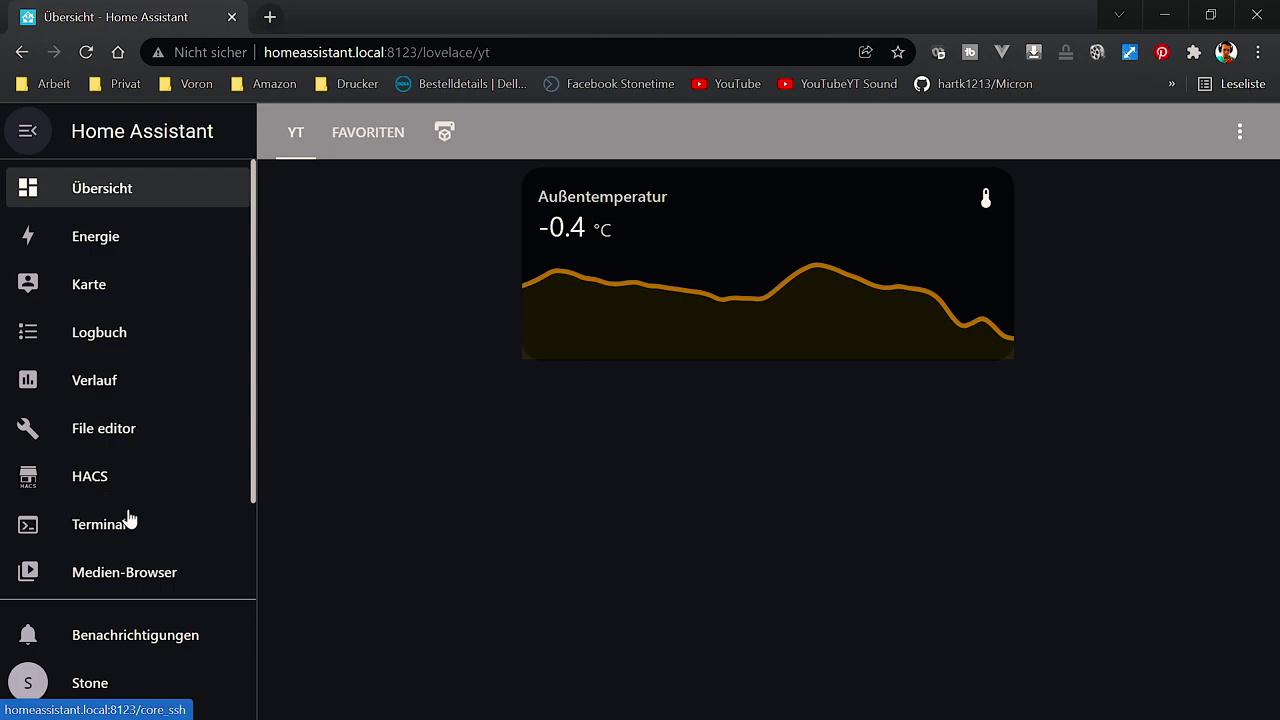
- Search the HACS integration repositories for "DEEB" and open the Deebot 4 Home Assistant entry
{"action": "left_click", "coordinate": [116, 480]}
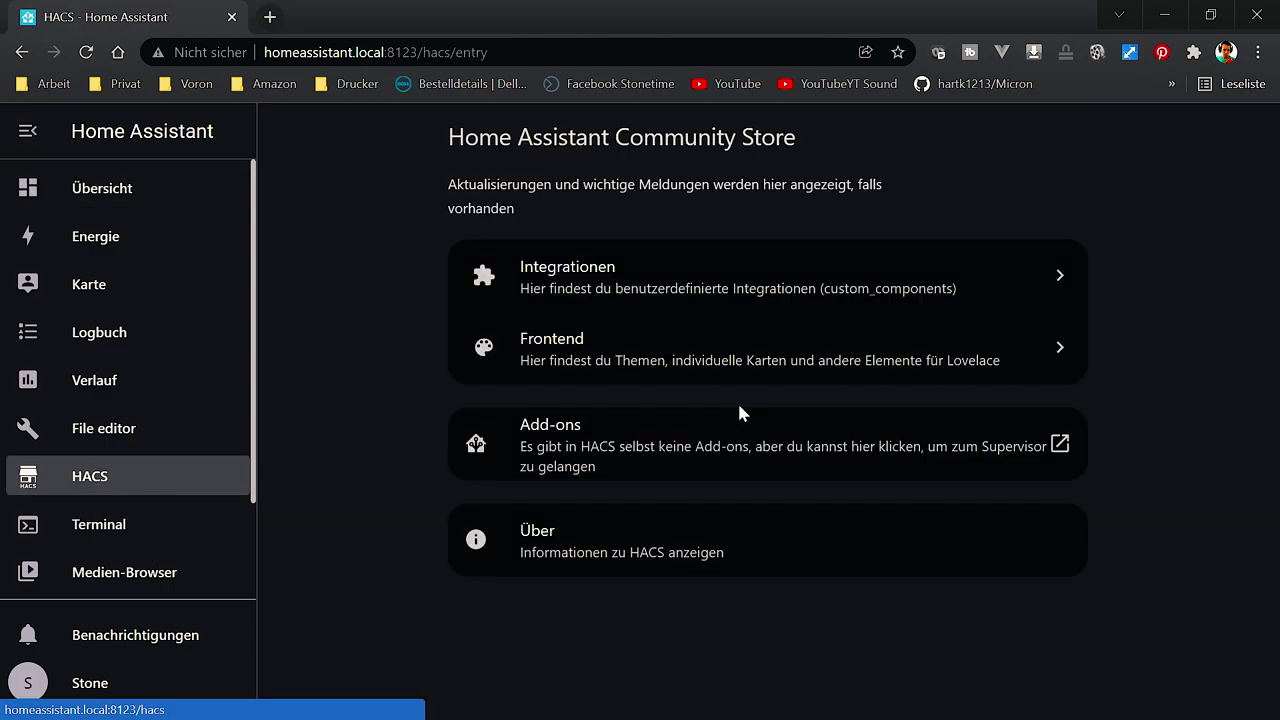
{"action": "left_click", "coordinate": [714, 289]}
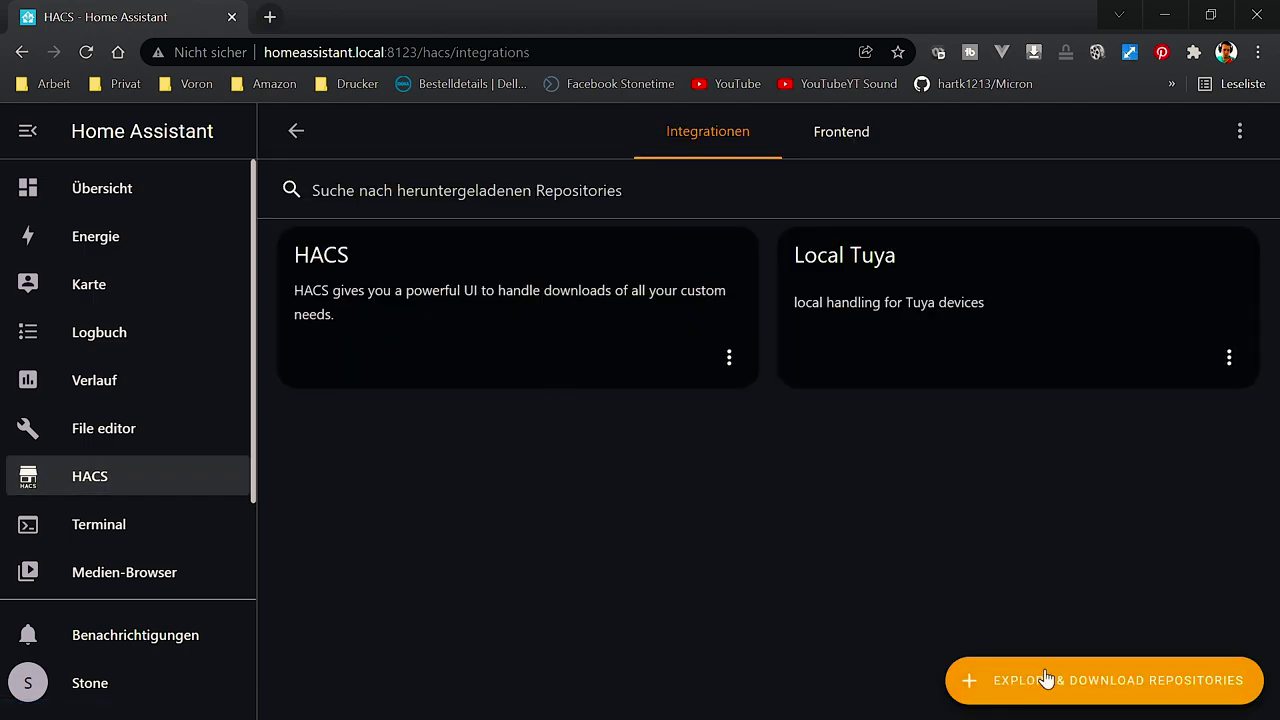
{"action": "left_click", "coordinate": [1092, 684]}
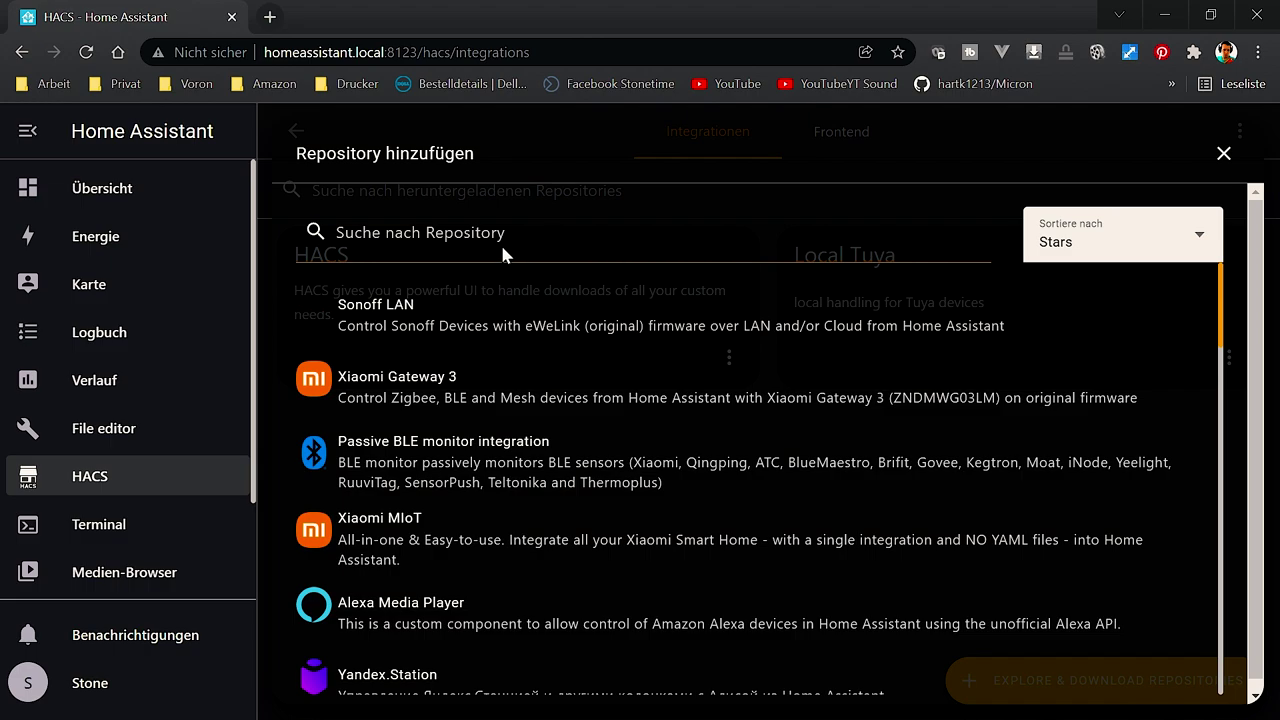
{"action": "type", "text": "DEEB"}
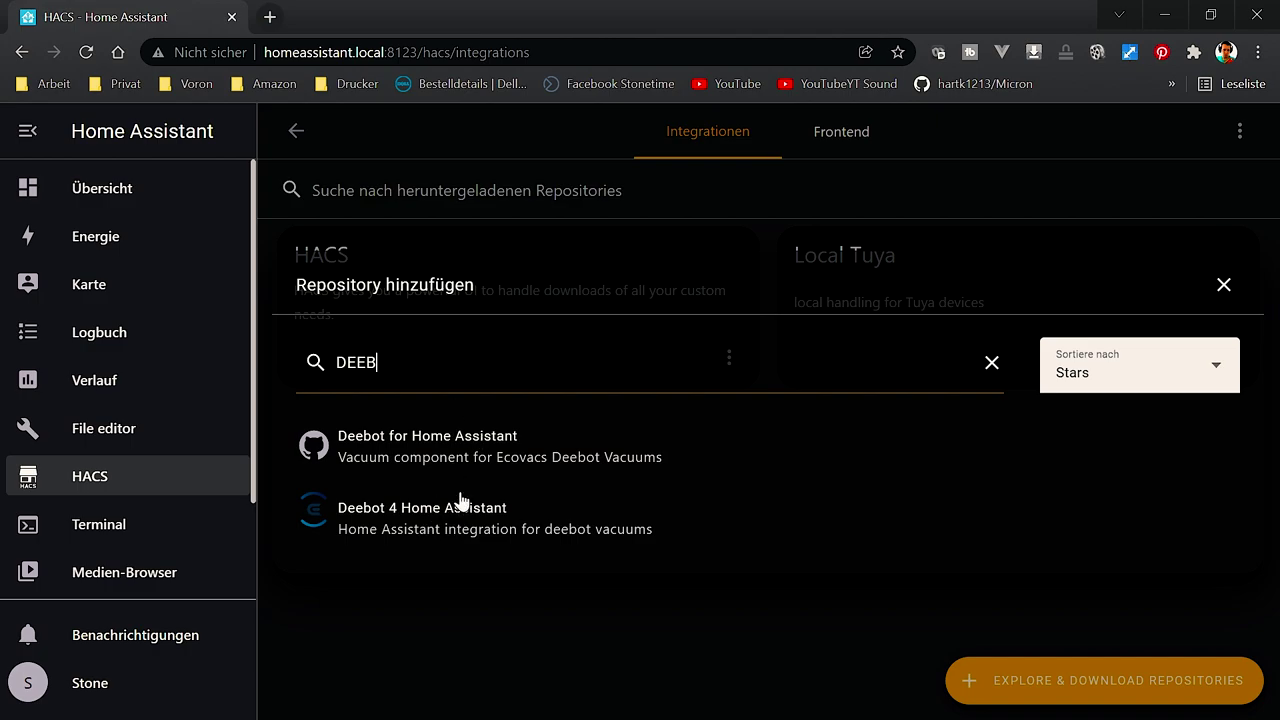
{"action": "left_click", "coordinate": [430, 507]}
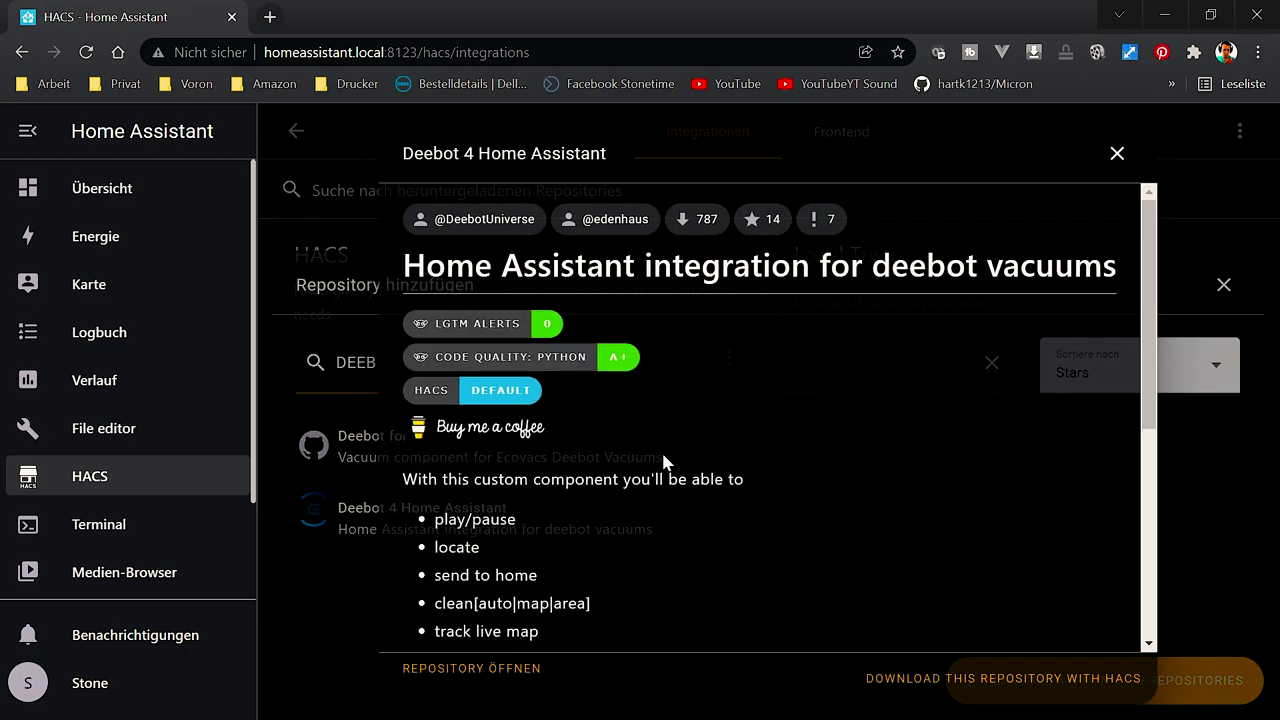
- Download version 0.2.0 of the Deebot 4 Home Assistant integration with HACS
{"action": "scroll", "coordinate": [632, 505], "scroll_direction": "down", "scroll_amount": 5}
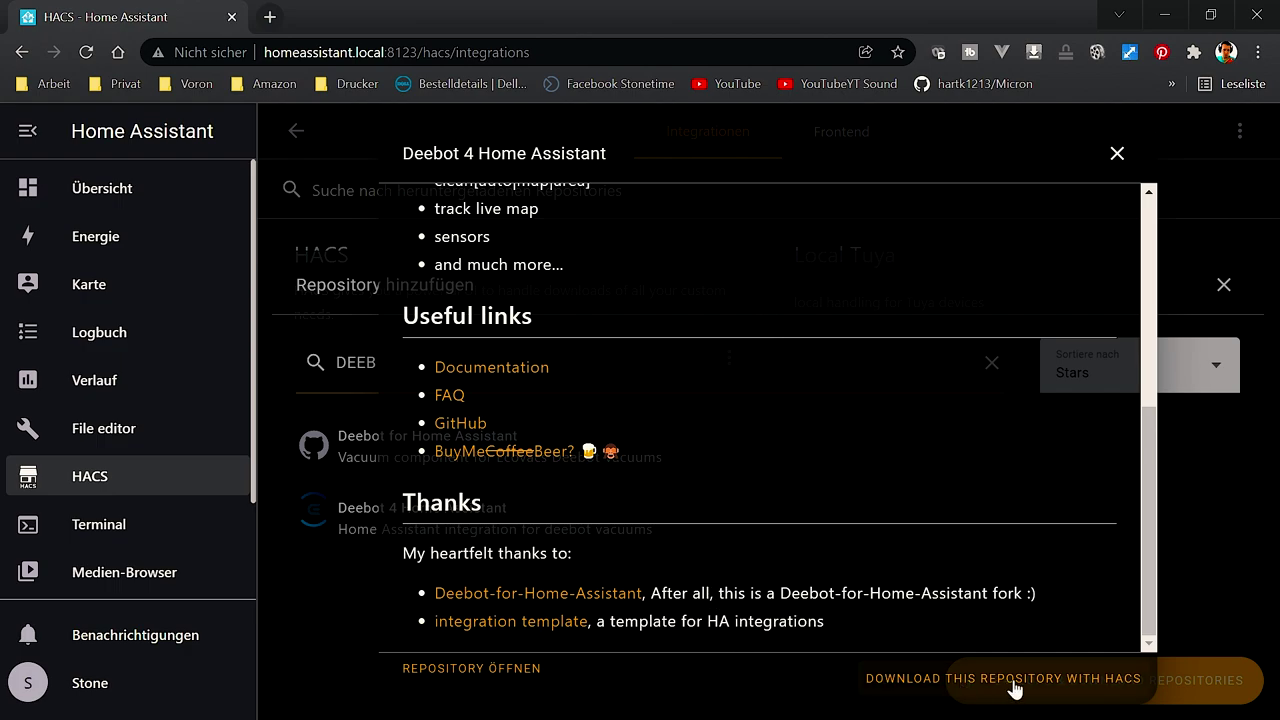
{"action": "left_click", "coordinate": [922, 688]}
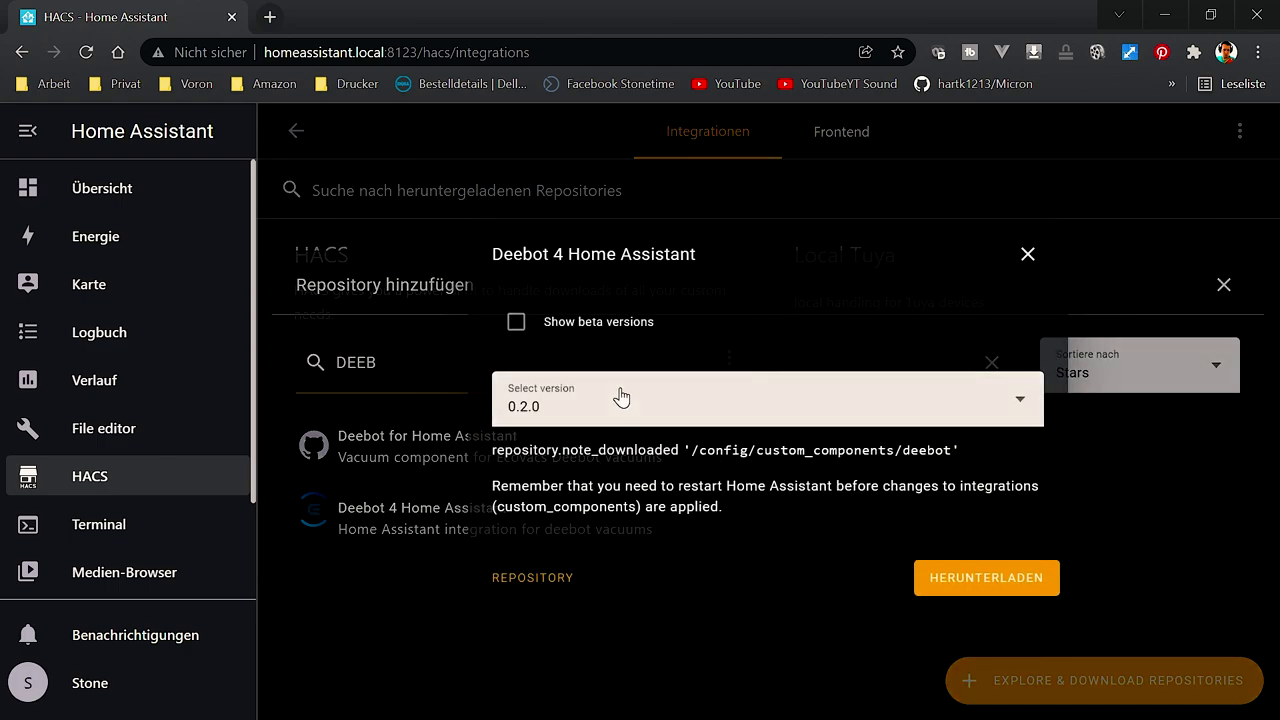
{"action": "left_click", "coordinate": [621, 397]}
{"action": "left_click", "coordinate": [625, 398]}
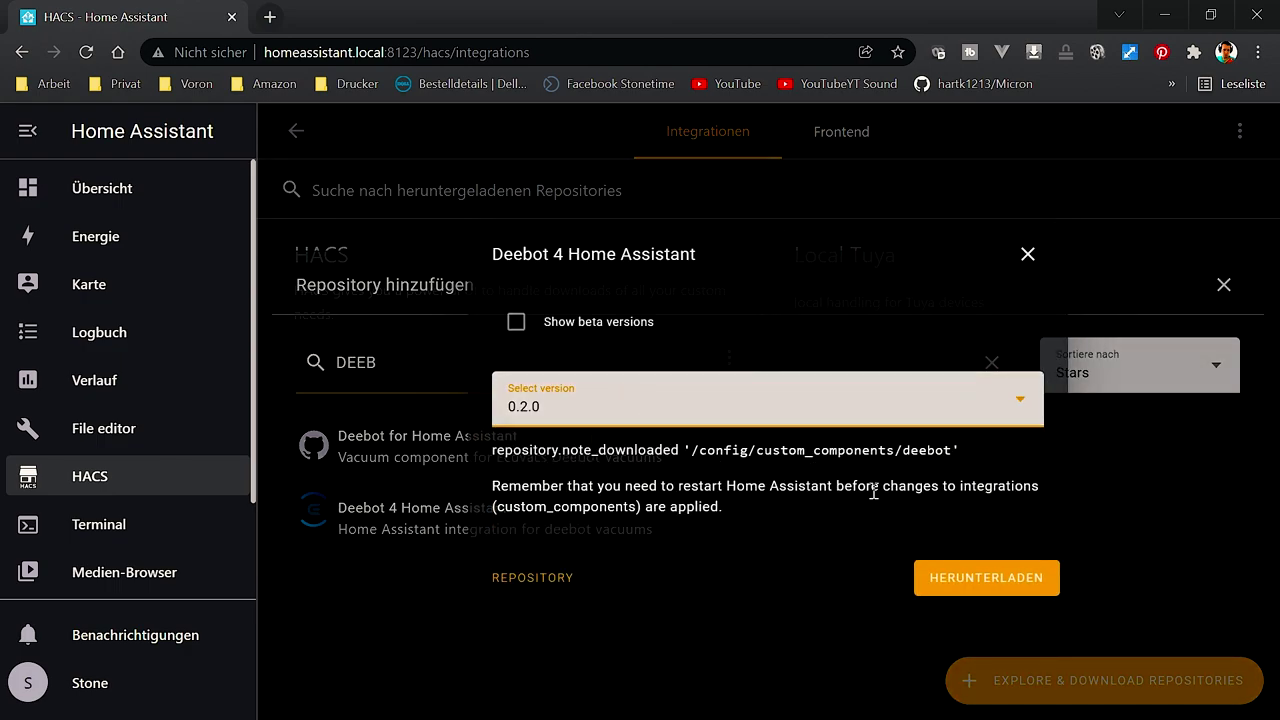
{"action": "left_click", "coordinate": [1012, 586]}
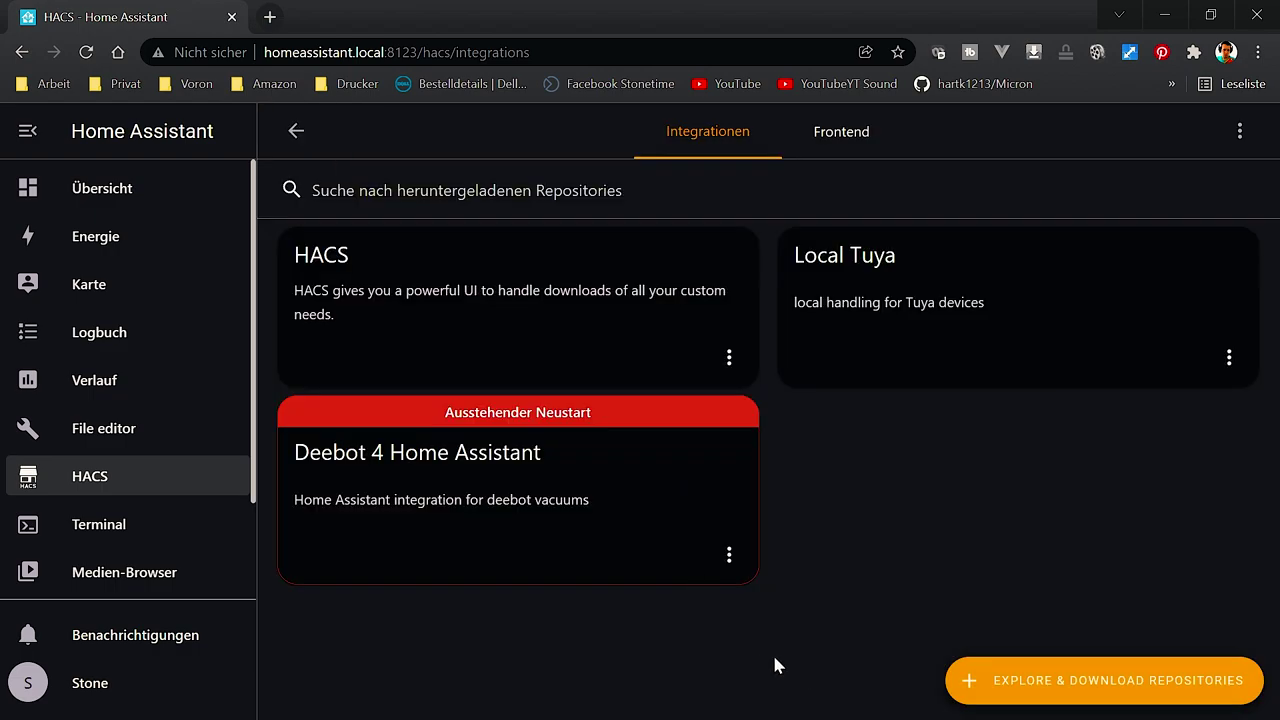
{"action": "left_click", "coordinate": [733, 557]}
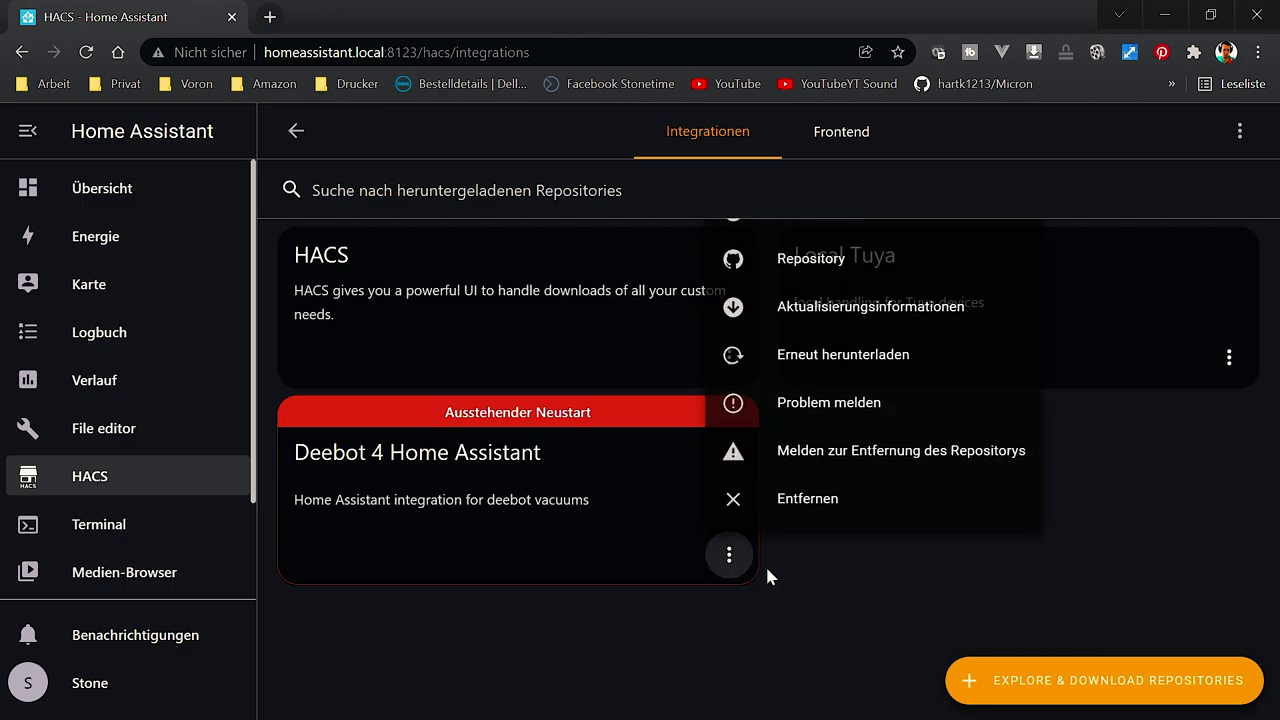
{"action": "left_click", "coordinate": [829, 598]}
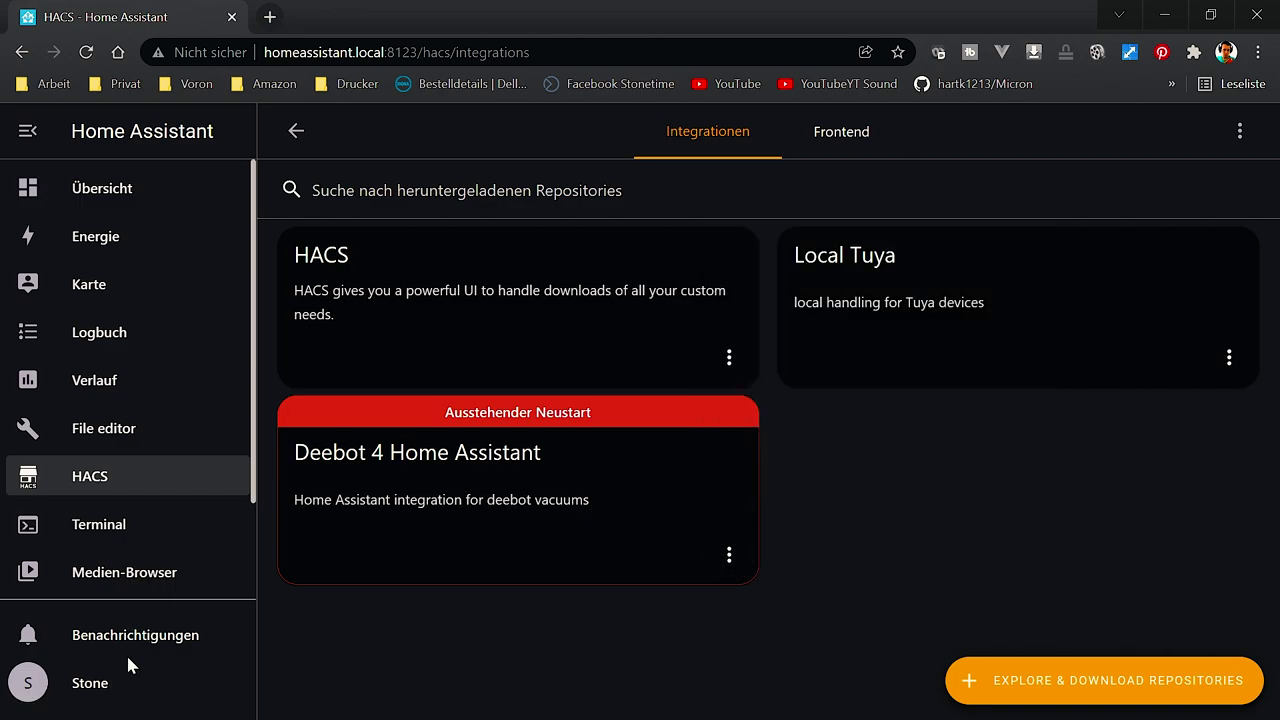
- Check the configuration in the server controls and restart Home Assistant
{"action": "scroll", "coordinate": [126, 568], "scroll_direction": "down", "scroll_amount": 1}
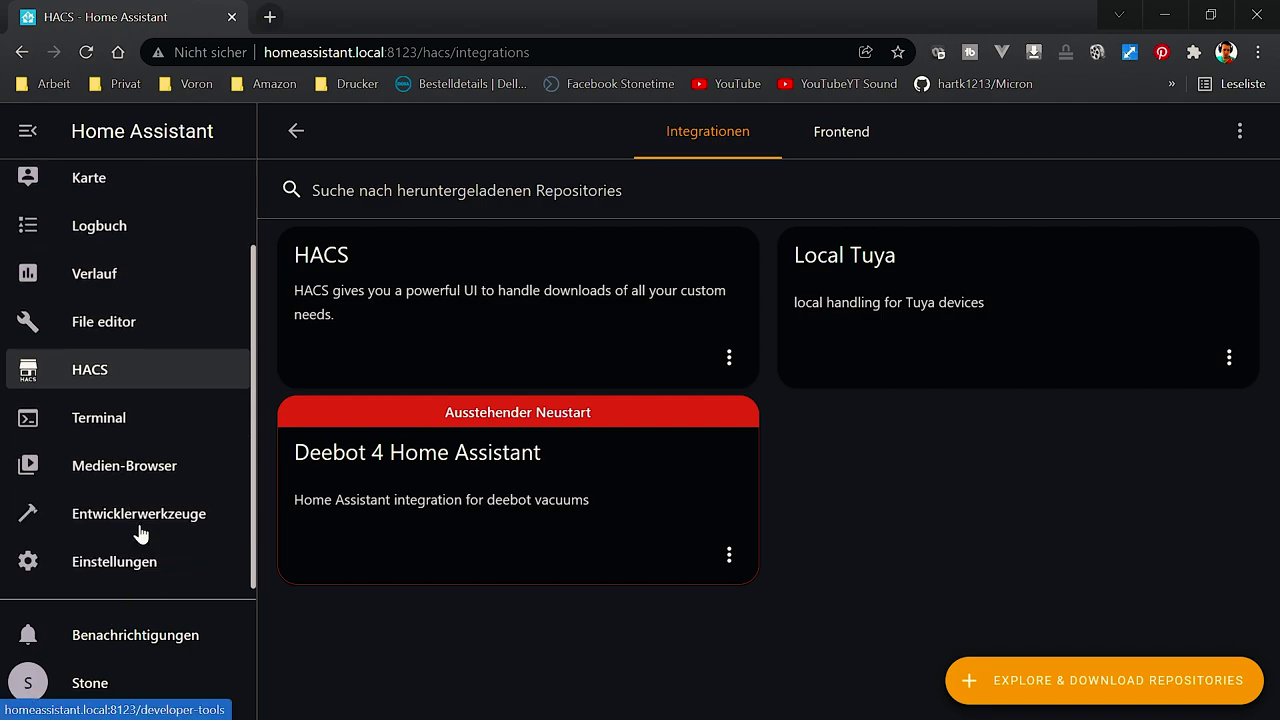
{"action": "left_click", "coordinate": [123, 569]}
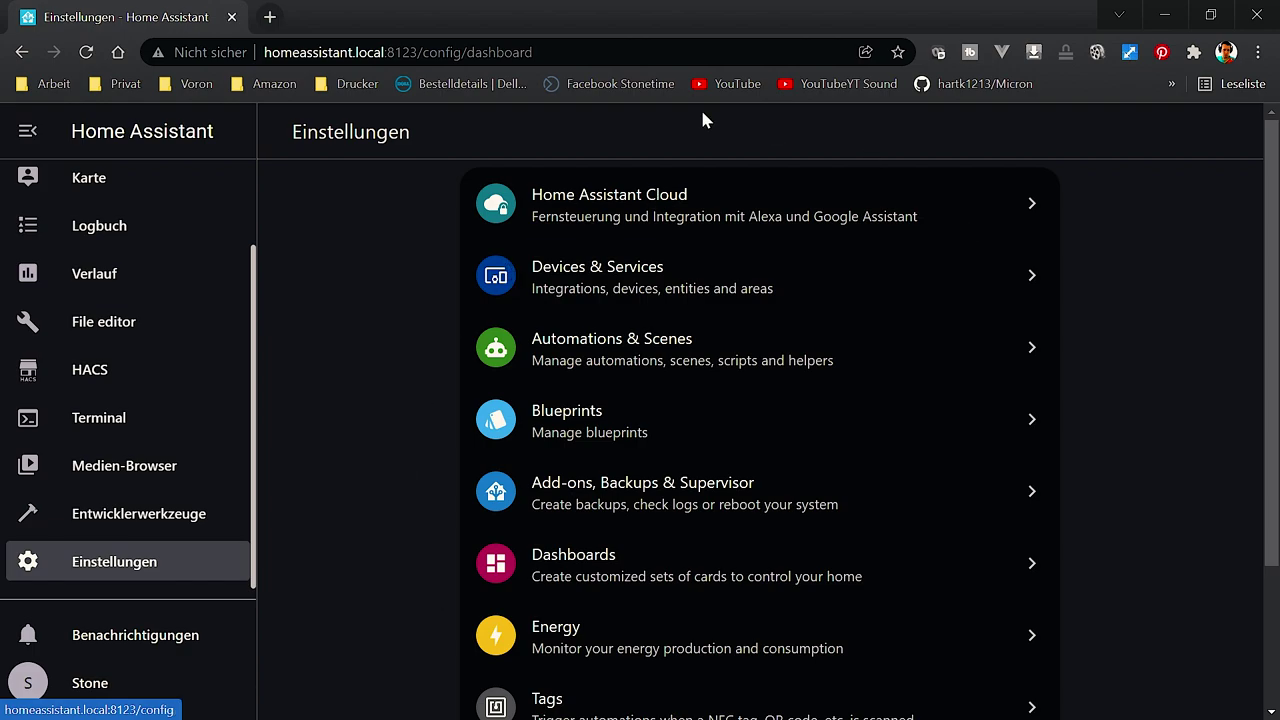
{"action": "scroll", "coordinate": [690, 450], "scroll_direction": "down", "scroll_amount": 2}
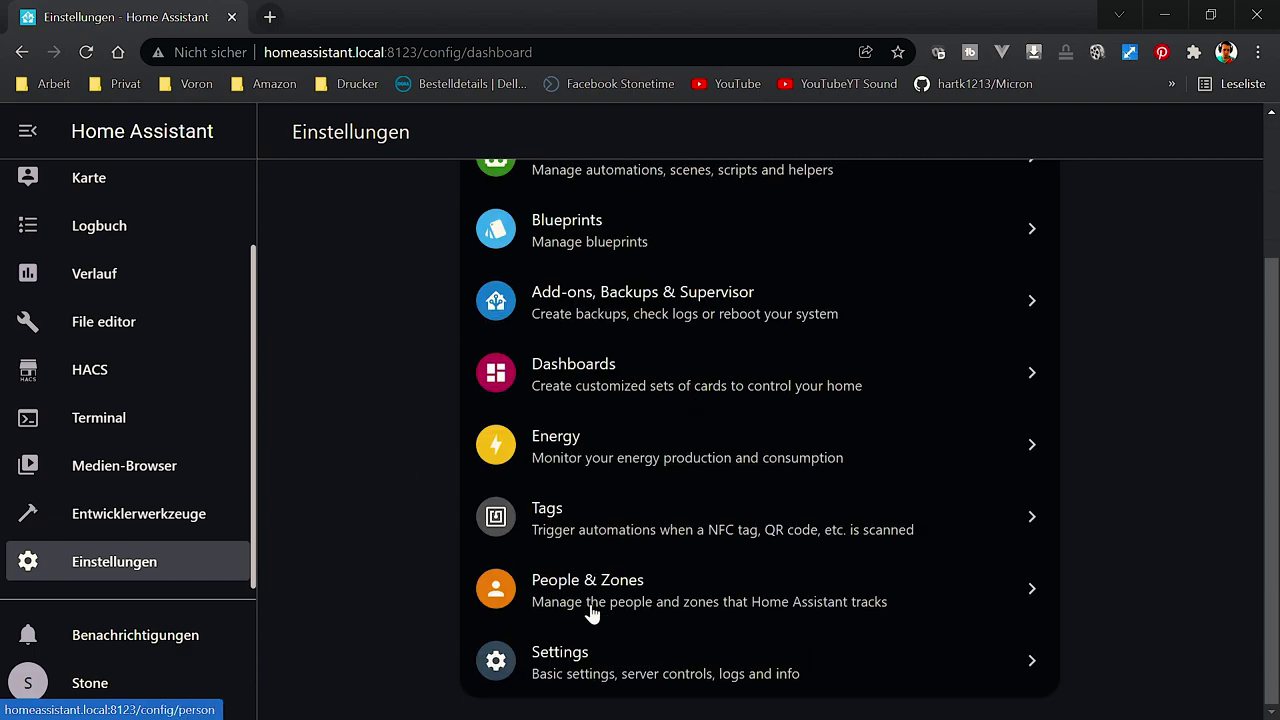
{"action": "scroll", "coordinate": [612, 552], "scroll_direction": "up", "scroll_amount": 2}
{"action": "scroll", "coordinate": [605, 390], "scroll_direction": "down", "scroll_amount": 2}
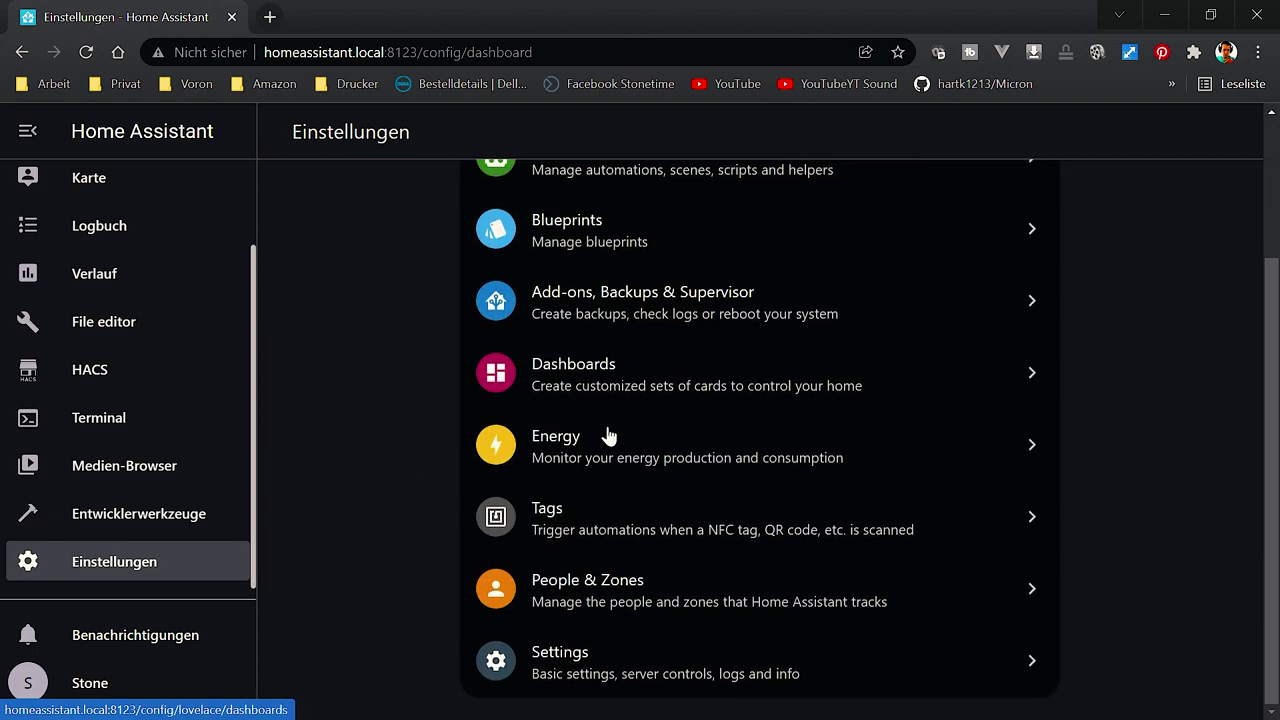
{"action": "left_click", "coordinate": [614, 662]}
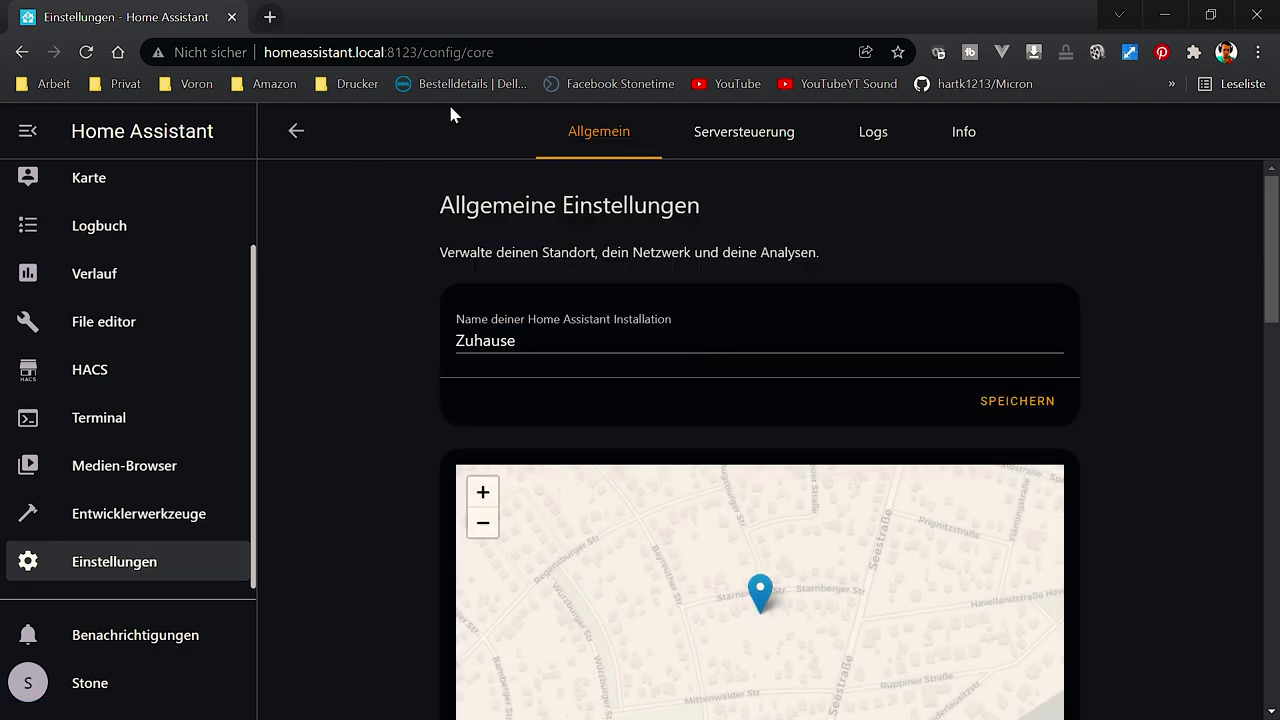
{"action": "left_click", "coordinate": [744, 131]}
{"action": "left_click", "coordinate": [803, 474]}
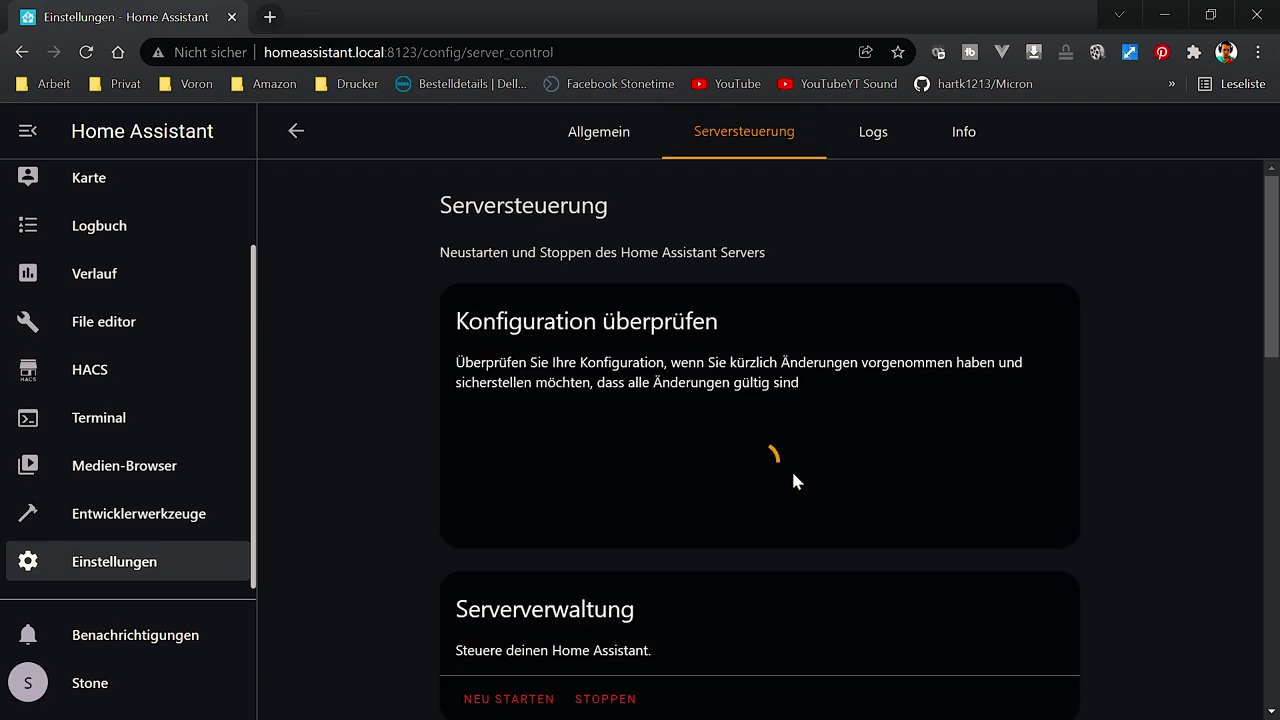
{"action": "left_click", "coordinate": [512, 697]}
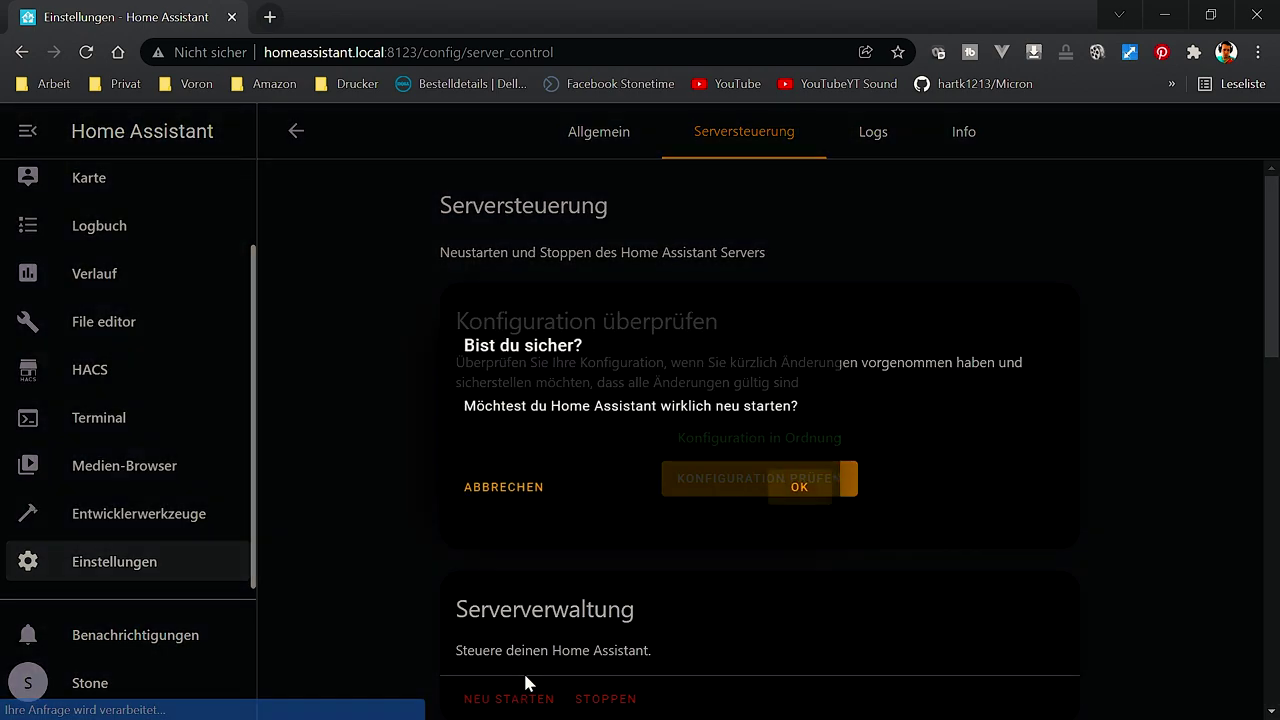
{"action": "left_click", "coordinate": [794, 489]}
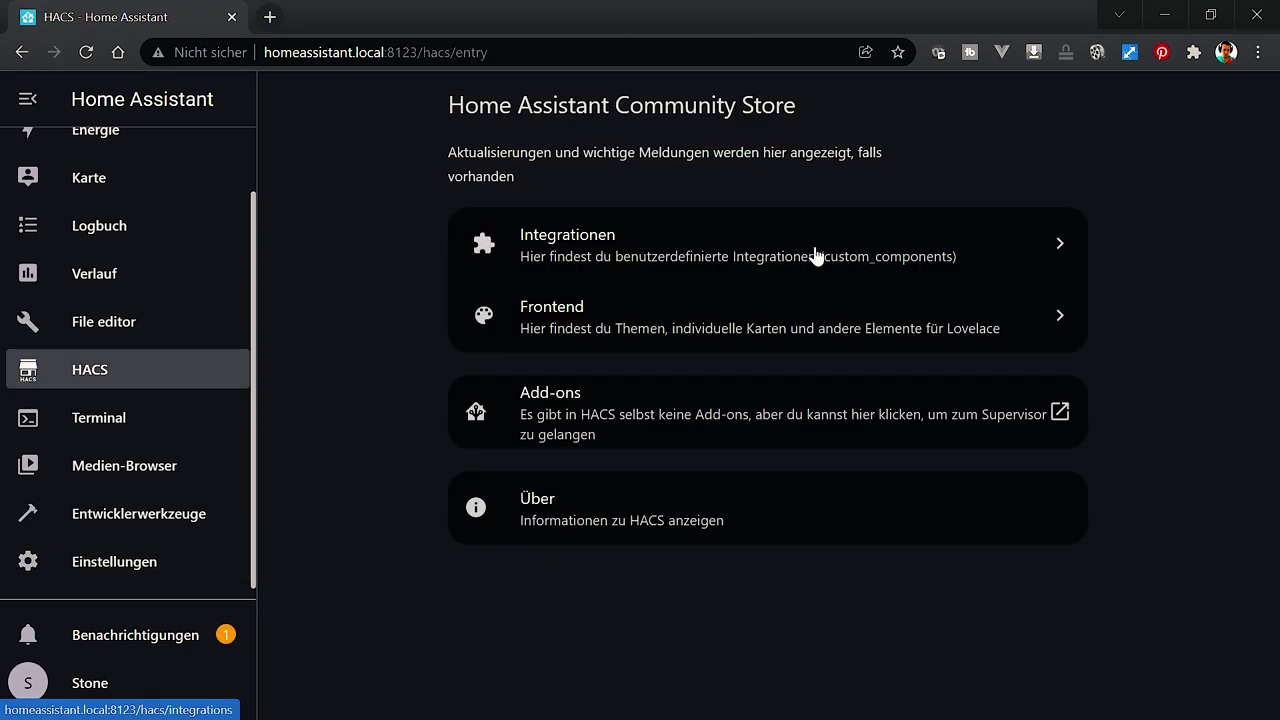
- Go to the HACS frontend repositories and dismiss all new repository notices
{"action": "left_click", "coordinate": [814, 252]}
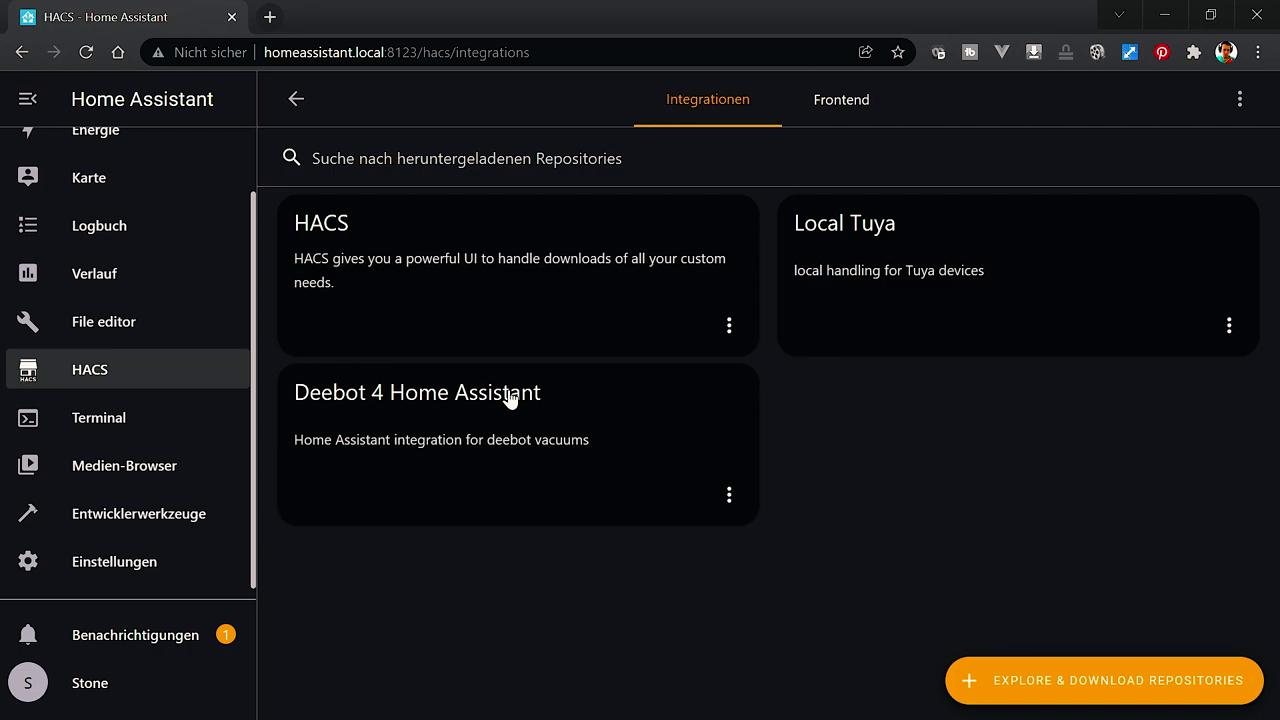
{"action": "left_click", "coordinate": [838, 100]}
{"action": "scroll", "coordinate": [694, 470], "scroll_direction": "down", "scroll_amount": 10}
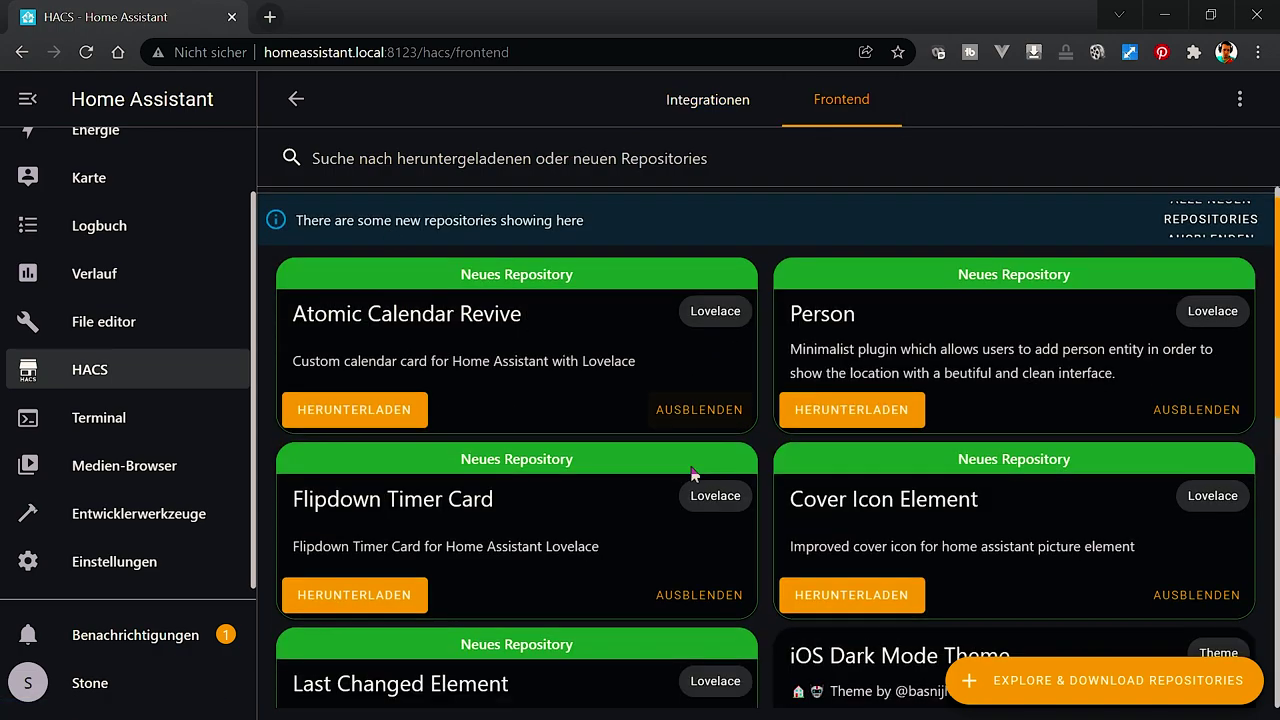
{"action": "scroll", "coordinate": [694, 470], "scroll_direction": "up", "scroll_amount": 10}
{"action": "left_click", "coordinate": [1210, 255]}
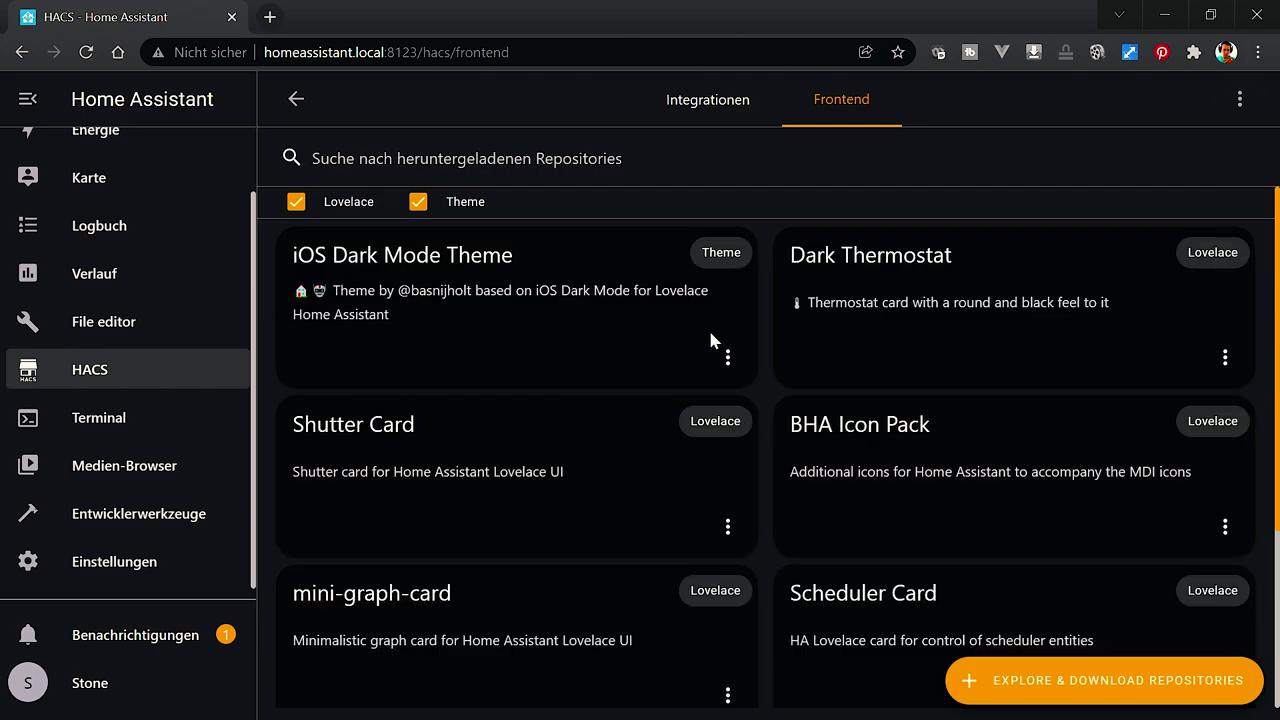
- Search the available frontend repositories for "vacu" and open the Vacuum Card entry
{"action": "scroll", "coordinate": [770, 474], "scroll_direction": "down", "scroll_amount": 2}
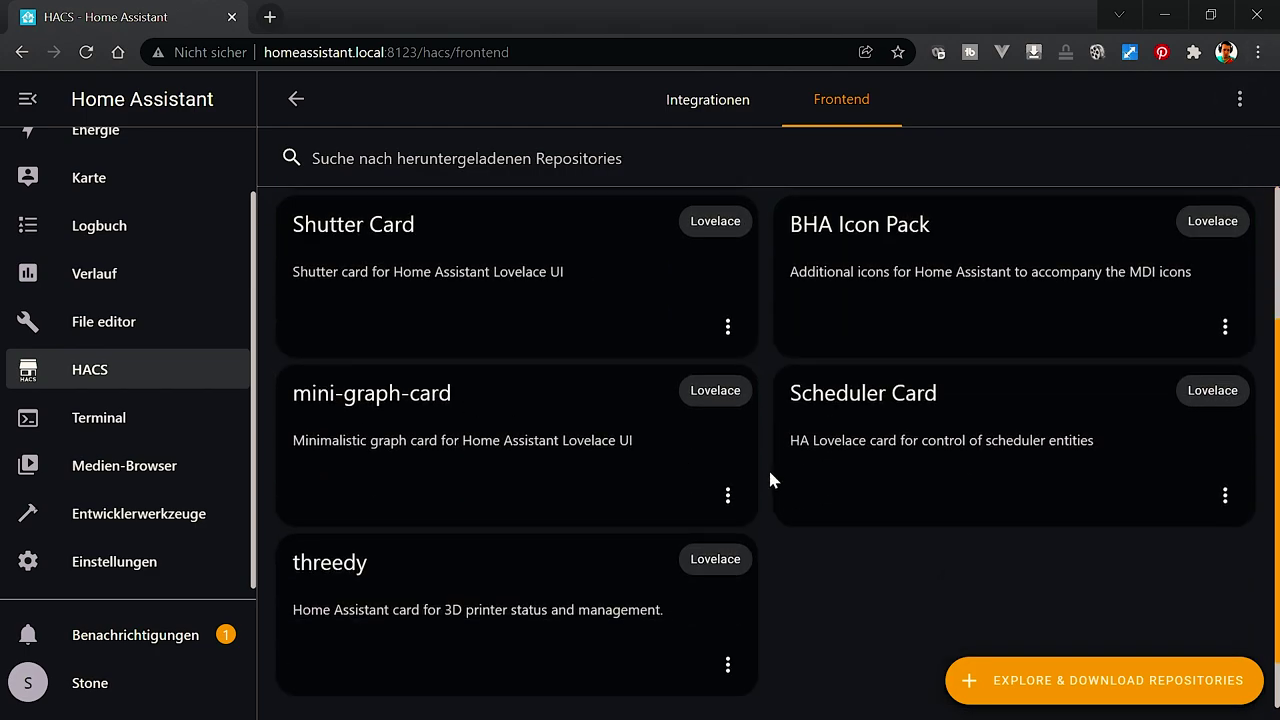
{"action": "left_click", "coordinate": [1050, 684]}
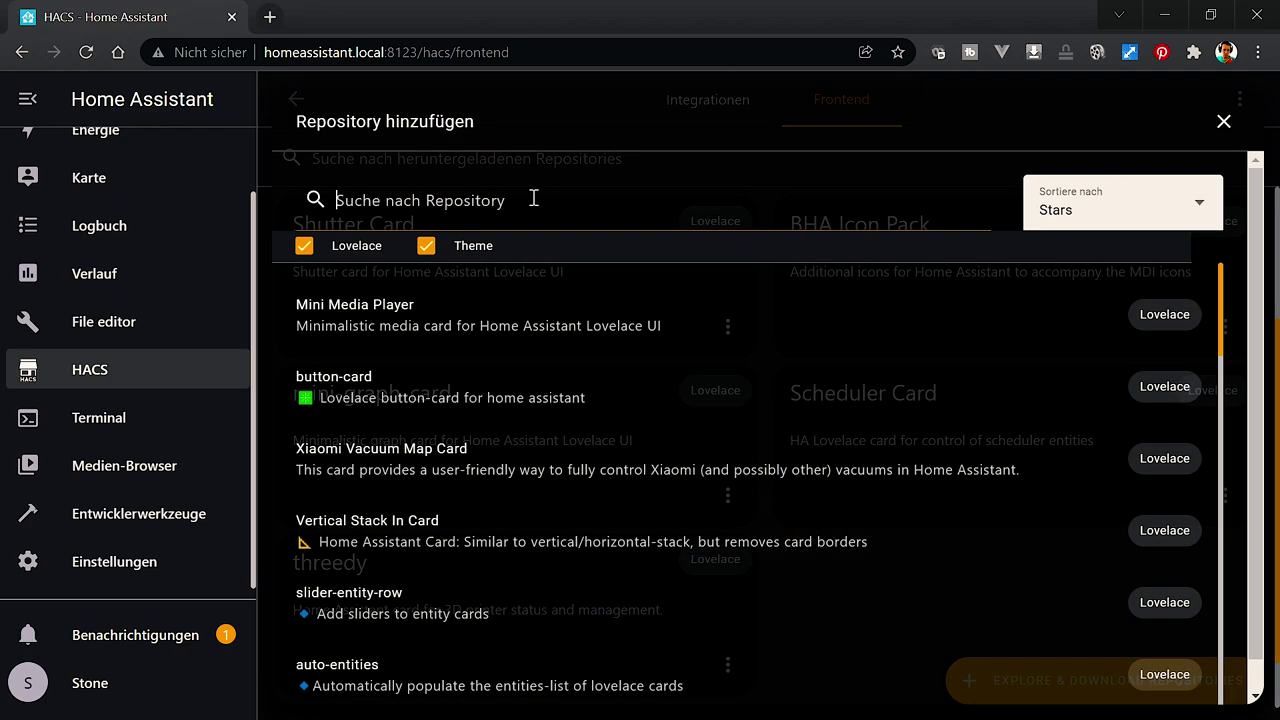
{"action": "type", "text": "vacu"}
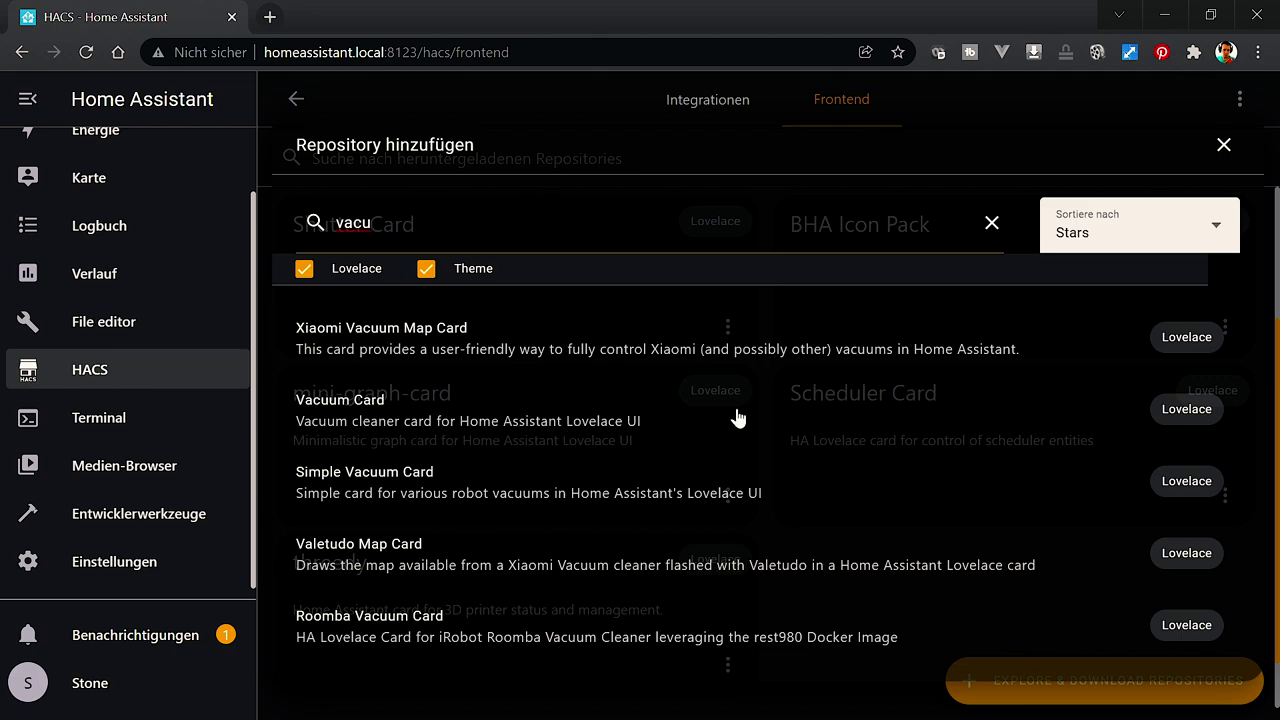
{"action": "left_click", "coordinate": [614, 408]}
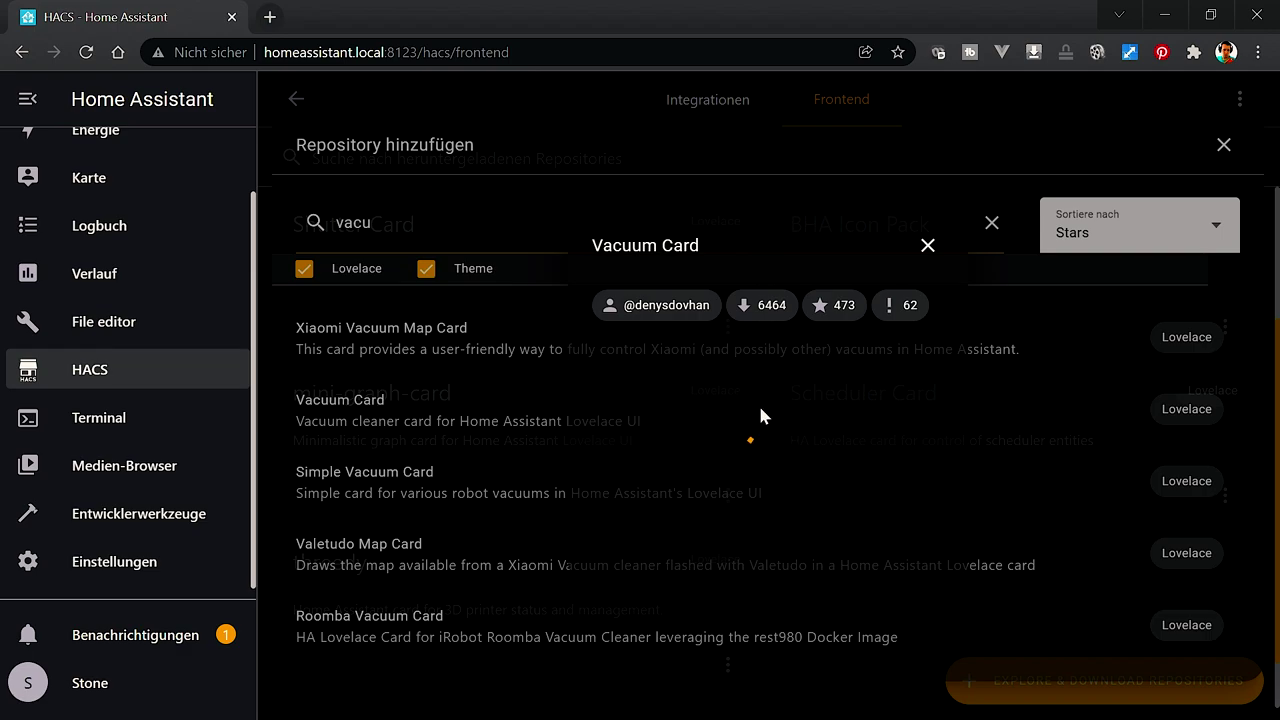
- Look through the Vacuum Card documentation and download version v2.2.3 with HACS
{"action": "scroll", "coordinate": [703, 491], "scroll_direction": "down", "scroll_amount": 5}
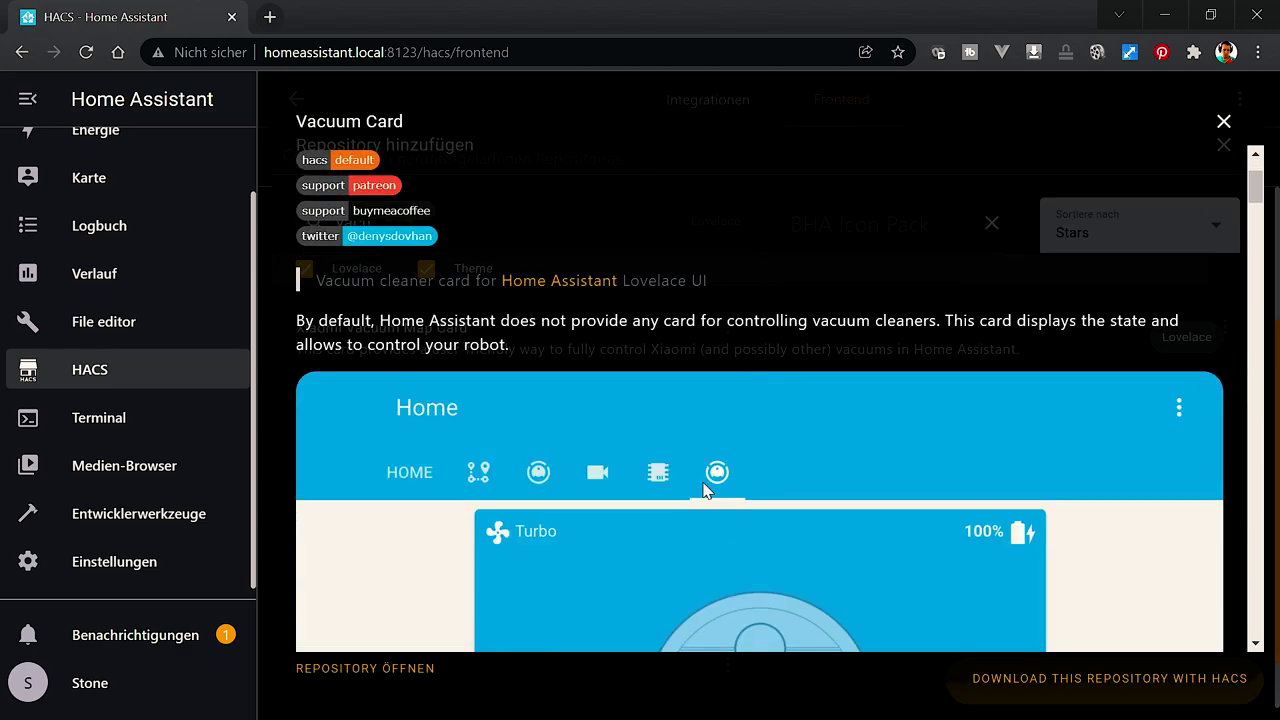
{"action": "scroll", "coordinate": [665, 390], "scroll_direction": "down", "scroll_amount": 5}
{"action": "scroll", "coordinate": [690, 393], "scroll_direction": "up", "scroll_amount": 1}
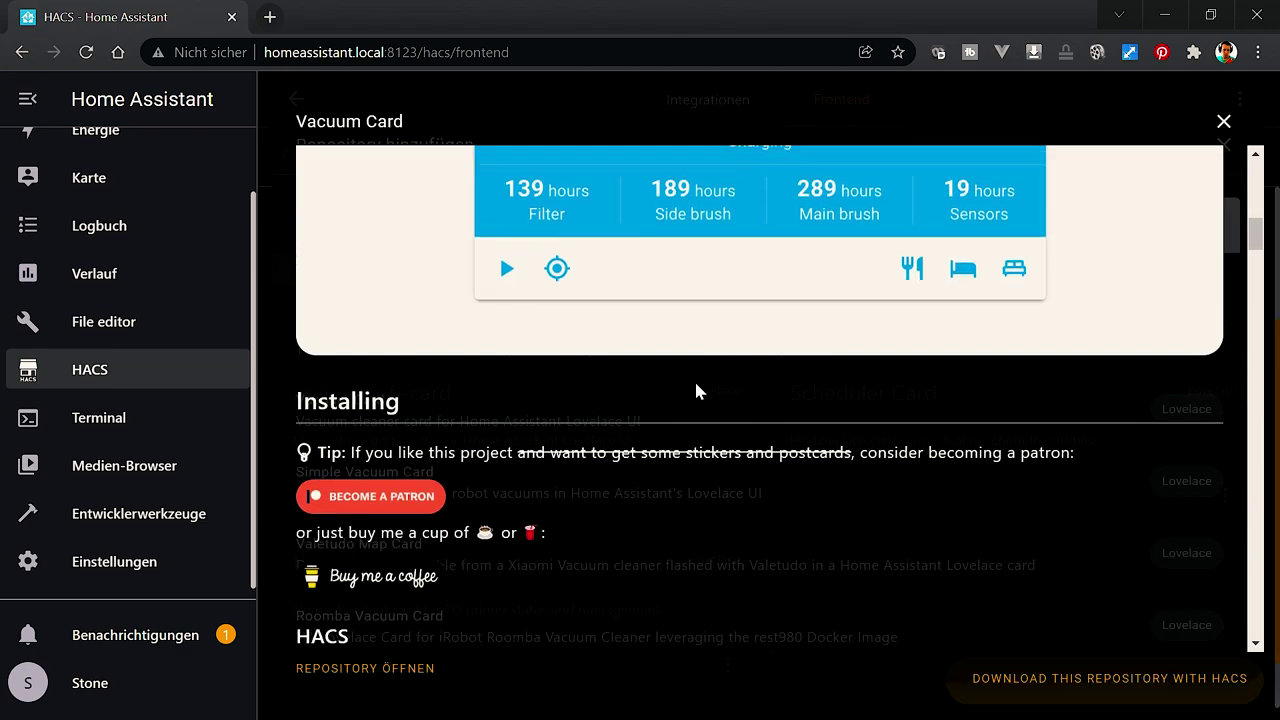
{"action": "scroll", "coordinate": [940, 440], "scroll_direction": "down", "scroll_amount": 10}
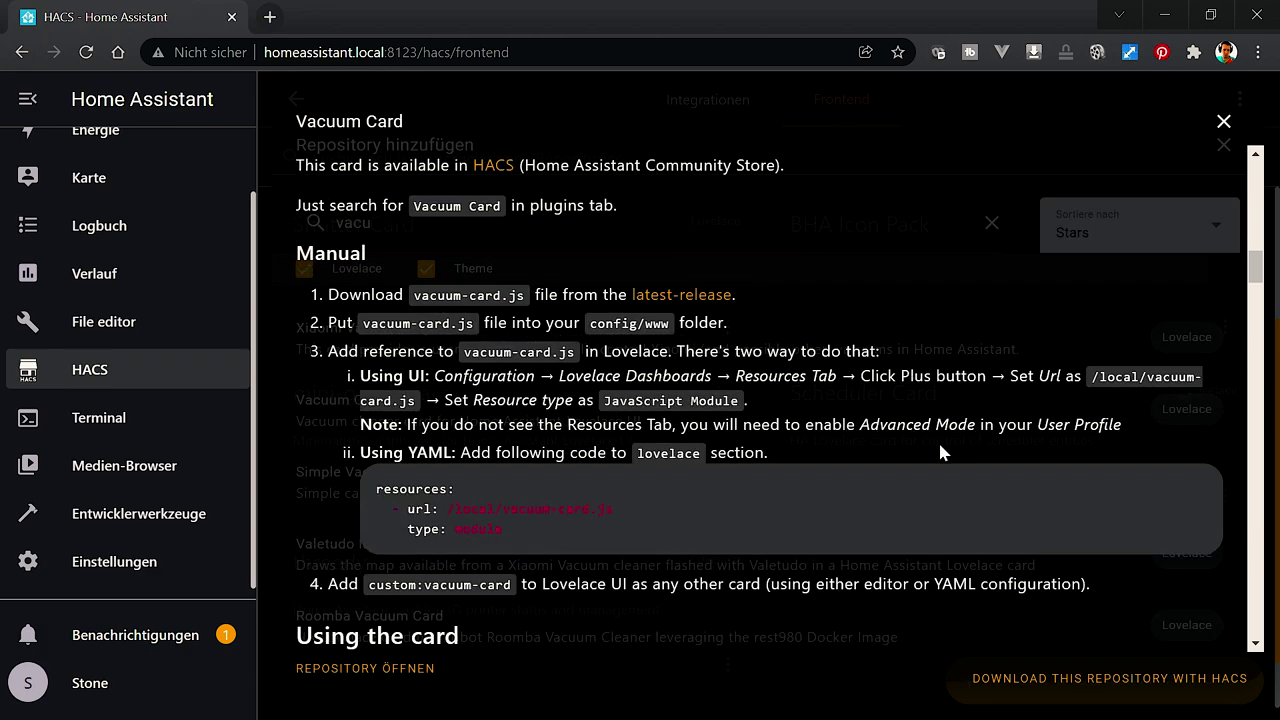
{"action": "scroll", "coordinate": [940, 456], "scroll_direction": "down", "scroll_amount": 15}
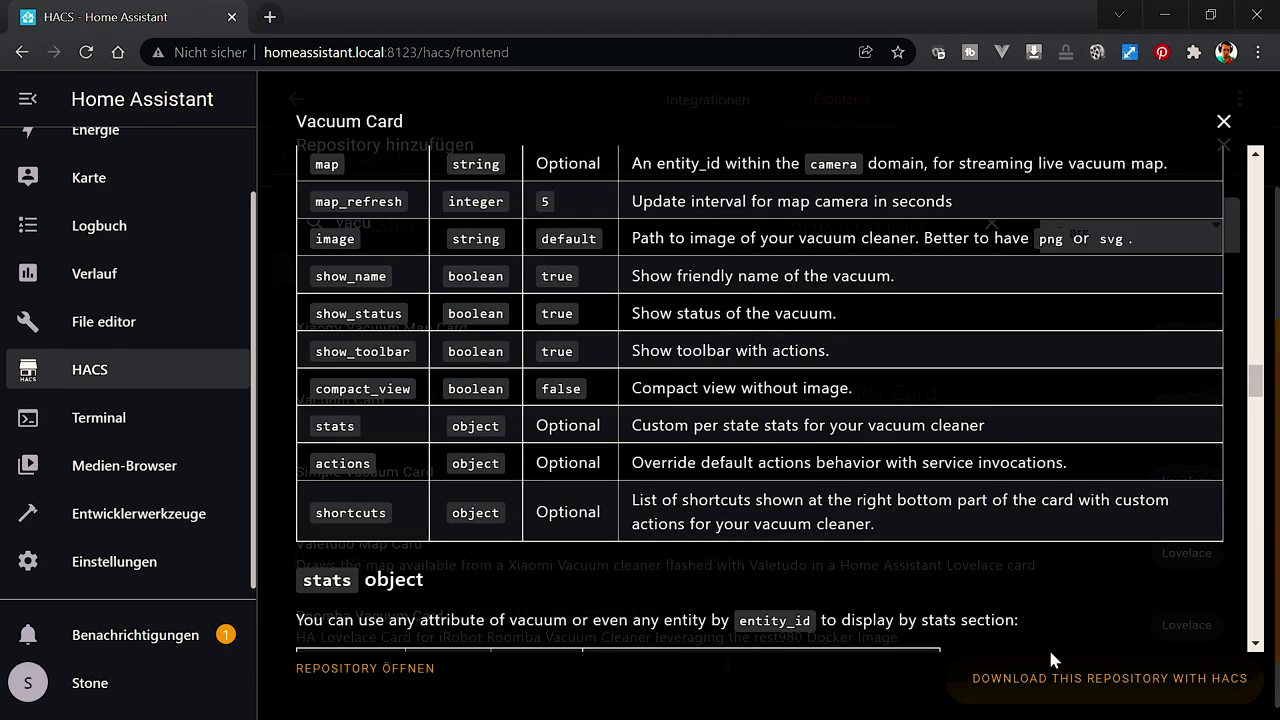
{"action": "left_click", "coordinate": [1055, 678]}
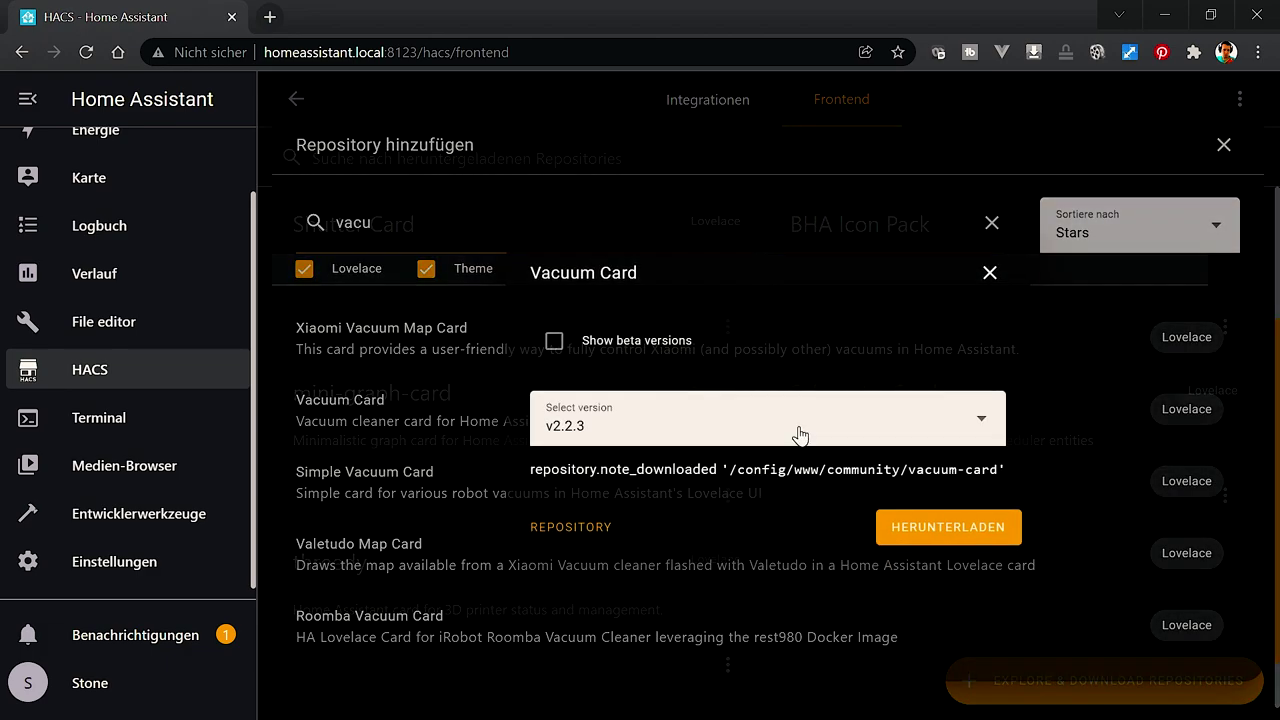
{"action": "left_click", "coordinate": [729, 440]}
{"action": "left_click", "coordinate": [729, 445]}
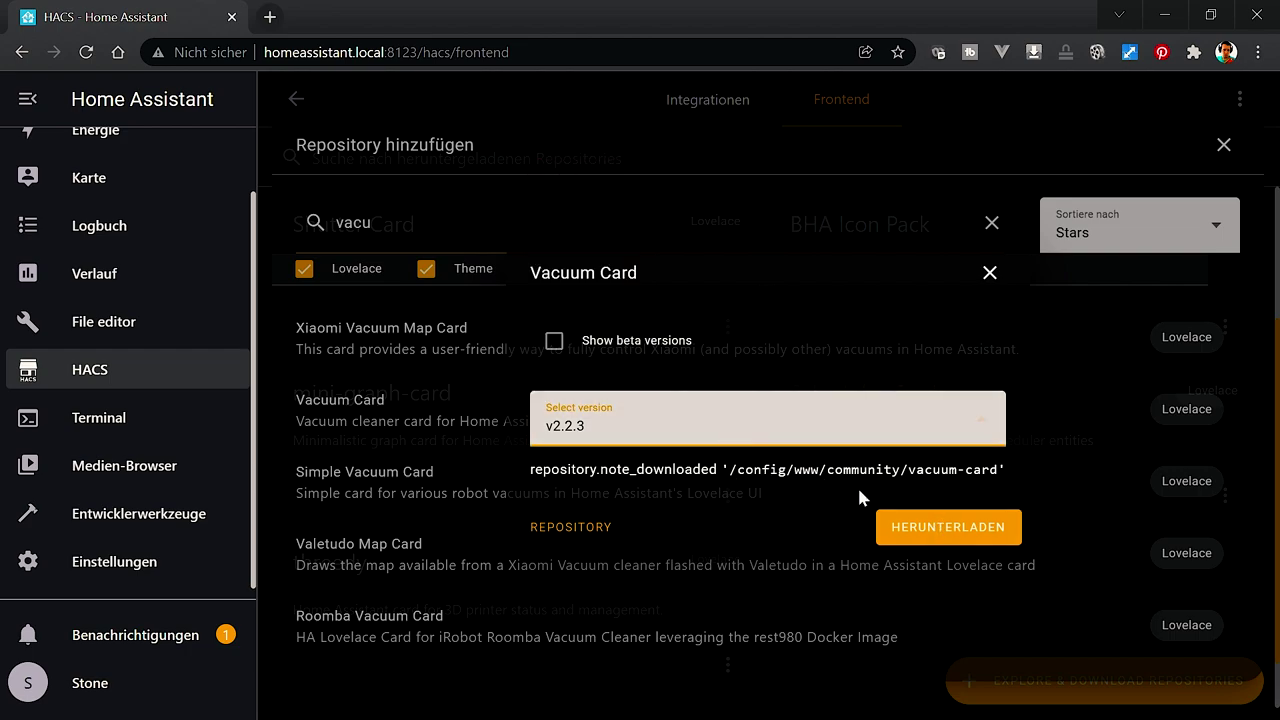
{"action": "left_click", "coordinate": [931, 528]}
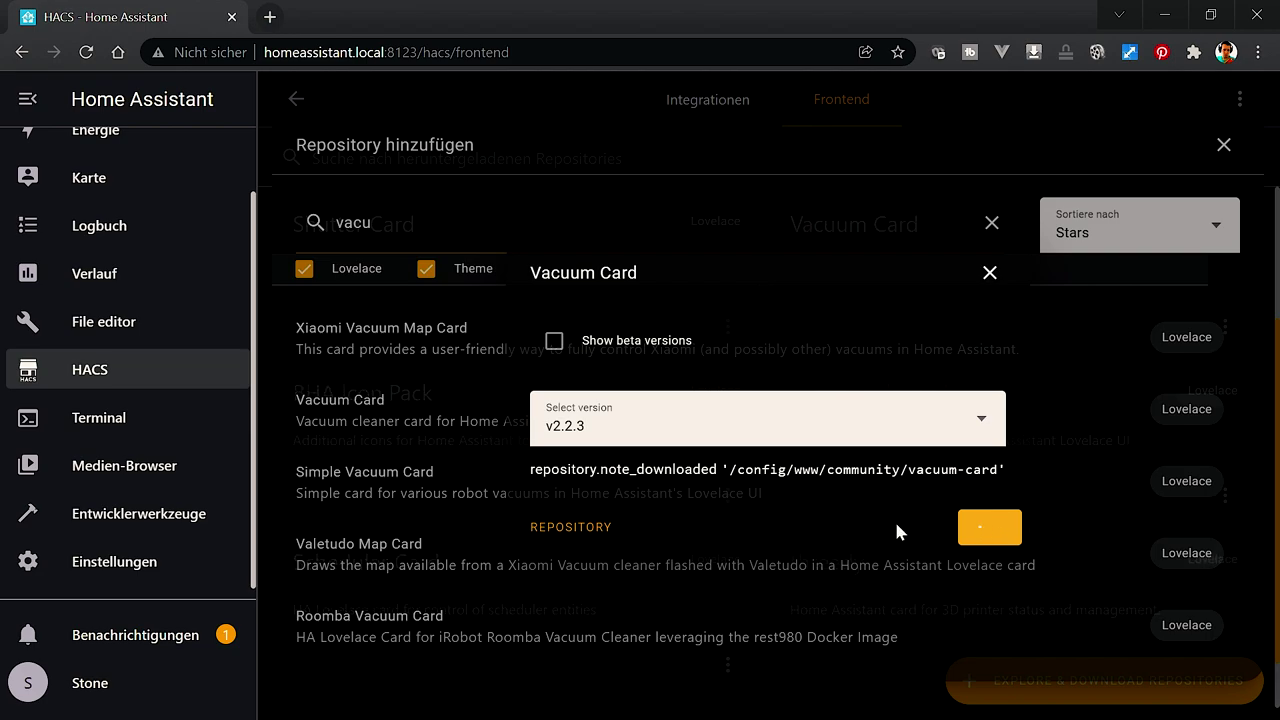
{"action": "left_click", "coordinate": [1012, 478]}
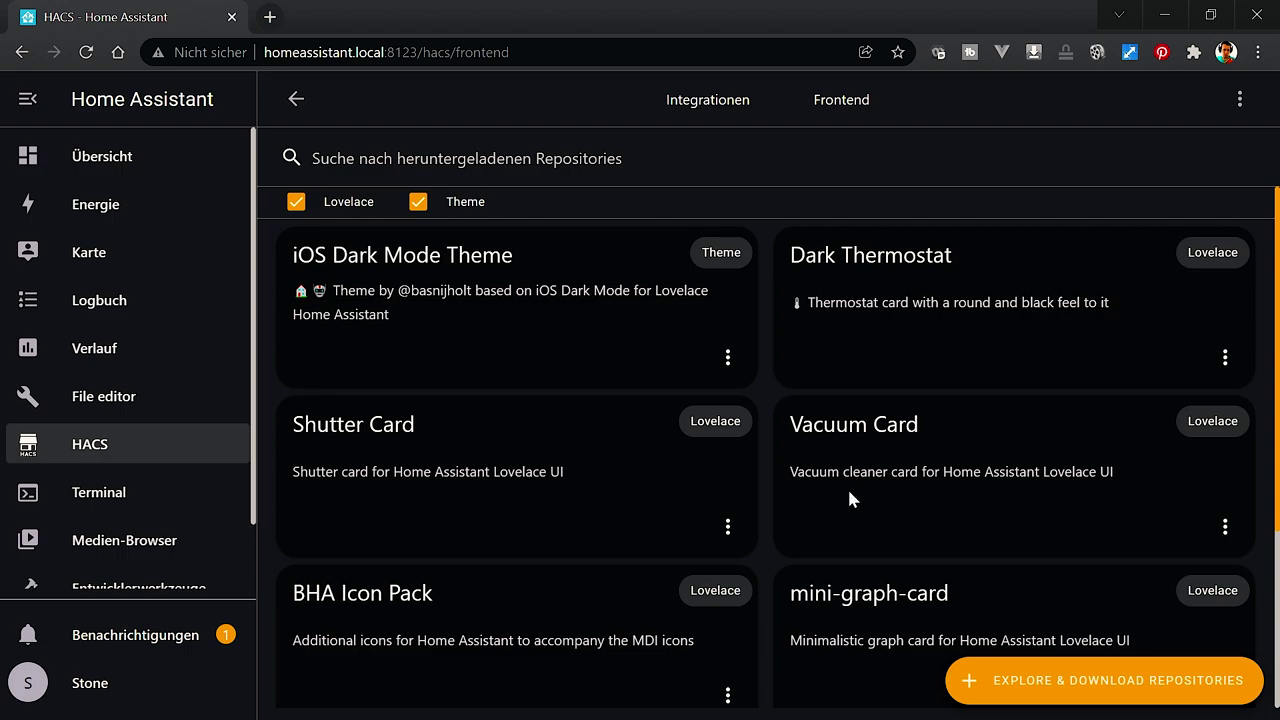
{"action": "scroll", "coordinate": [849, 494], "scroll_direction": "down", "scroll_amount": 3}
{"action": "scroll", "coordinate": [500, 405], "scroll_direction": "up", "scroll_amount": 1}
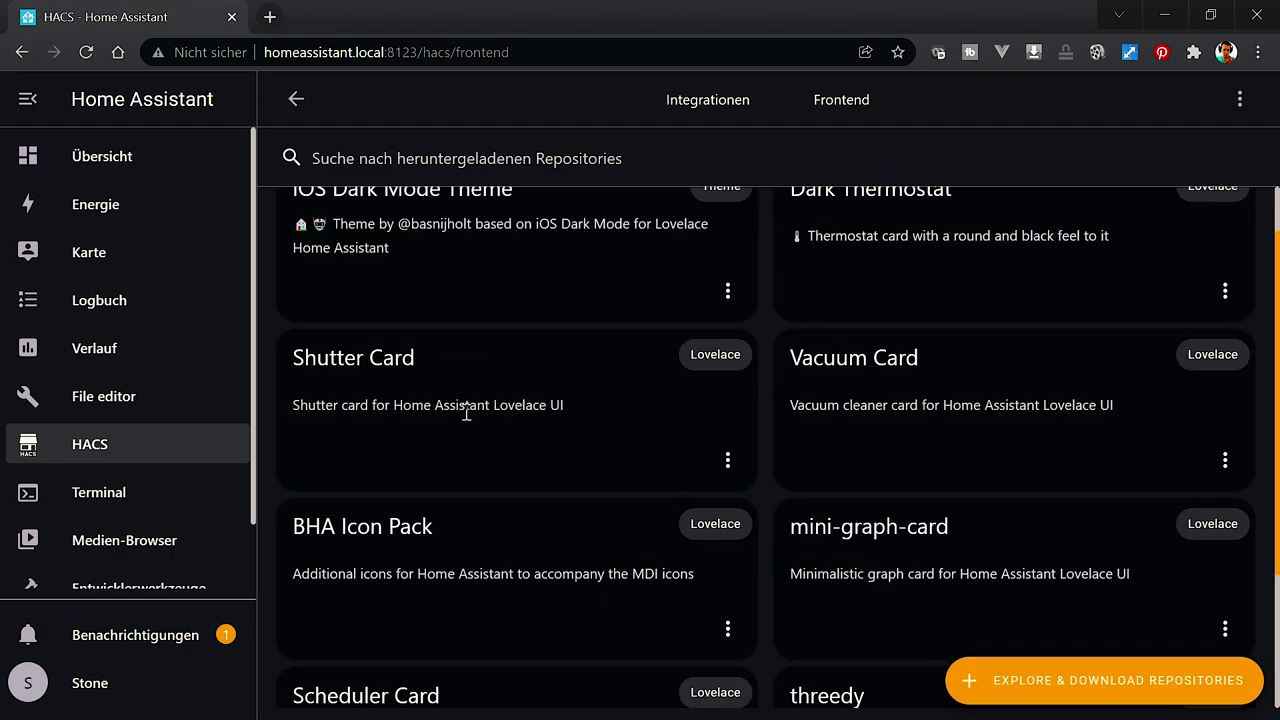
- Look over the downloaded HACS frontend repositories and switch to the downloaded HACS integrations
{"action": "scroll", "coordinate": [172, 560], "scroll_direction": "down", "scroll_amount": 1}
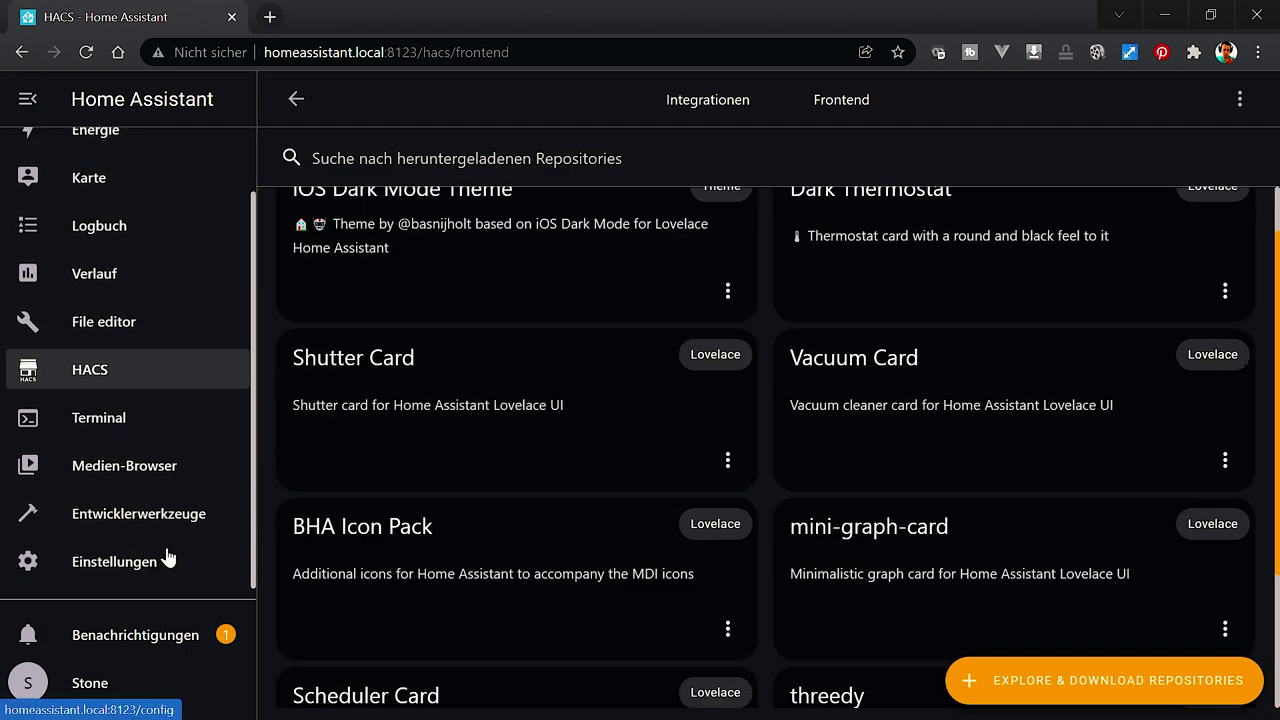
{"action": "scroll", "coordinate": [346, 349], "scroll_direction": "up", "scroll_amount": 1}
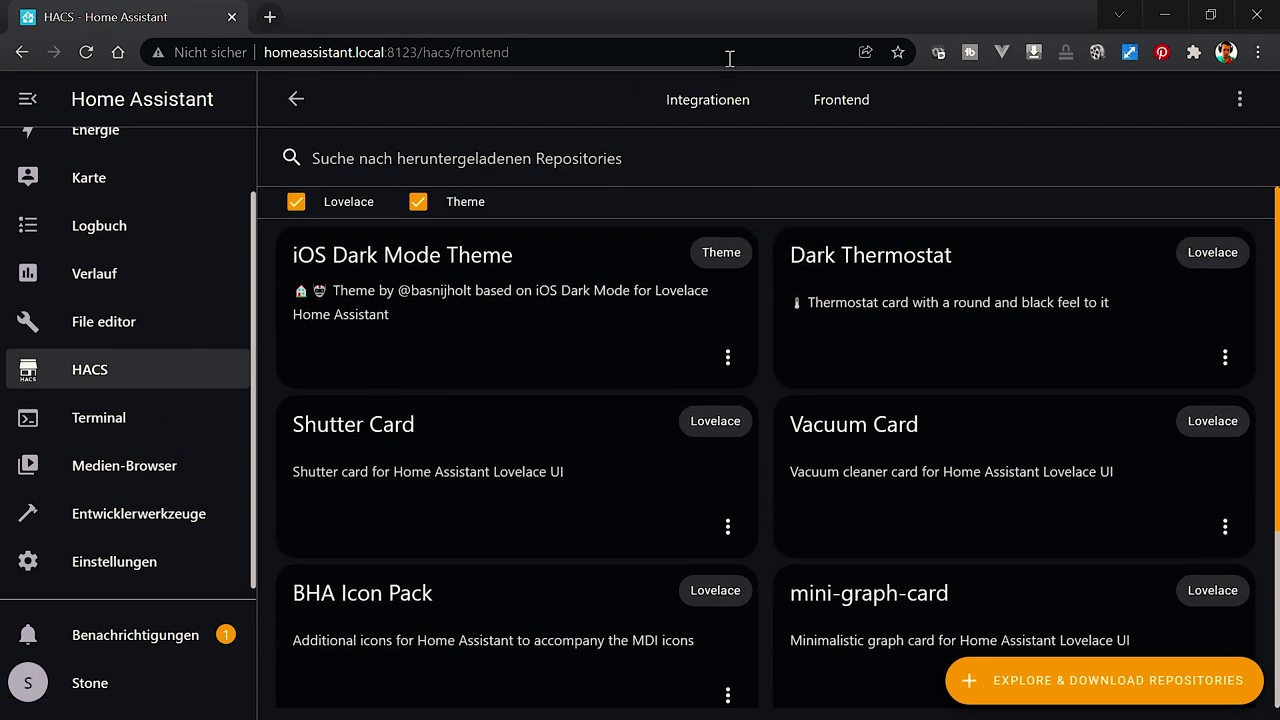
{"action": "left_click", "coordinate": [718, 105]}
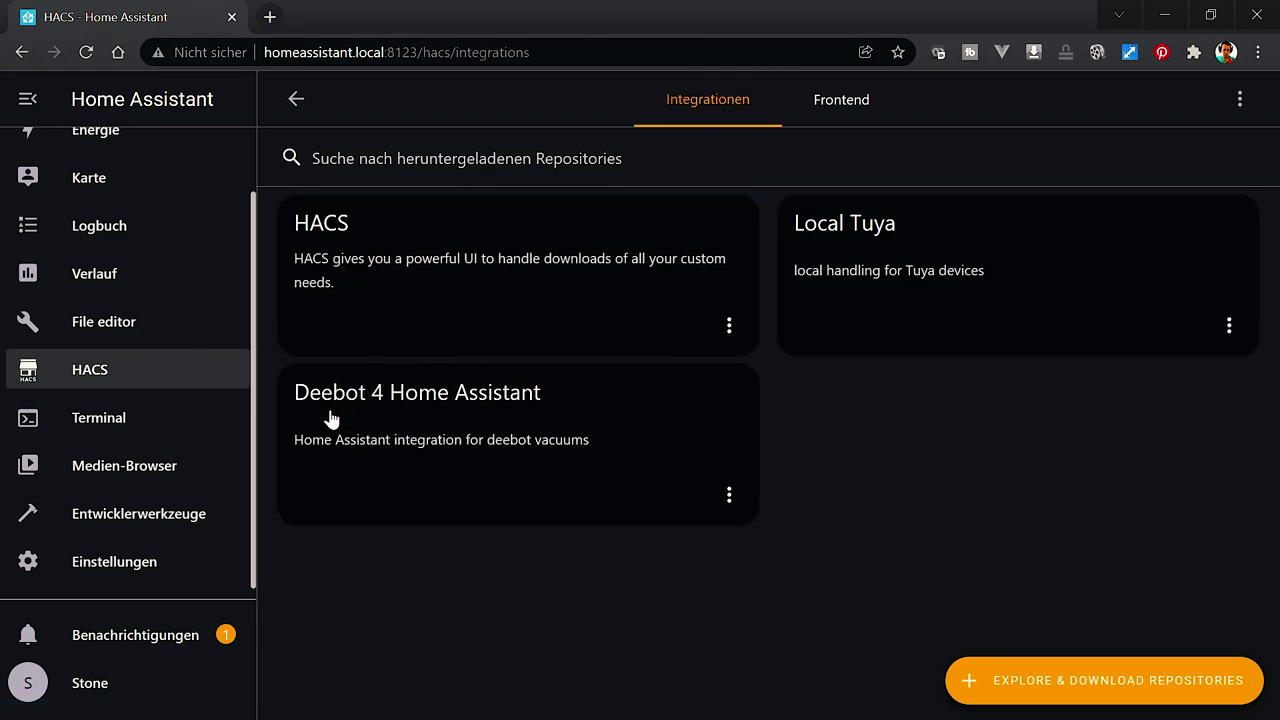
- Go to the Devices & Services settings and look through the configured integrations
{"action": "left_click", "coordinate": [121, 567]}
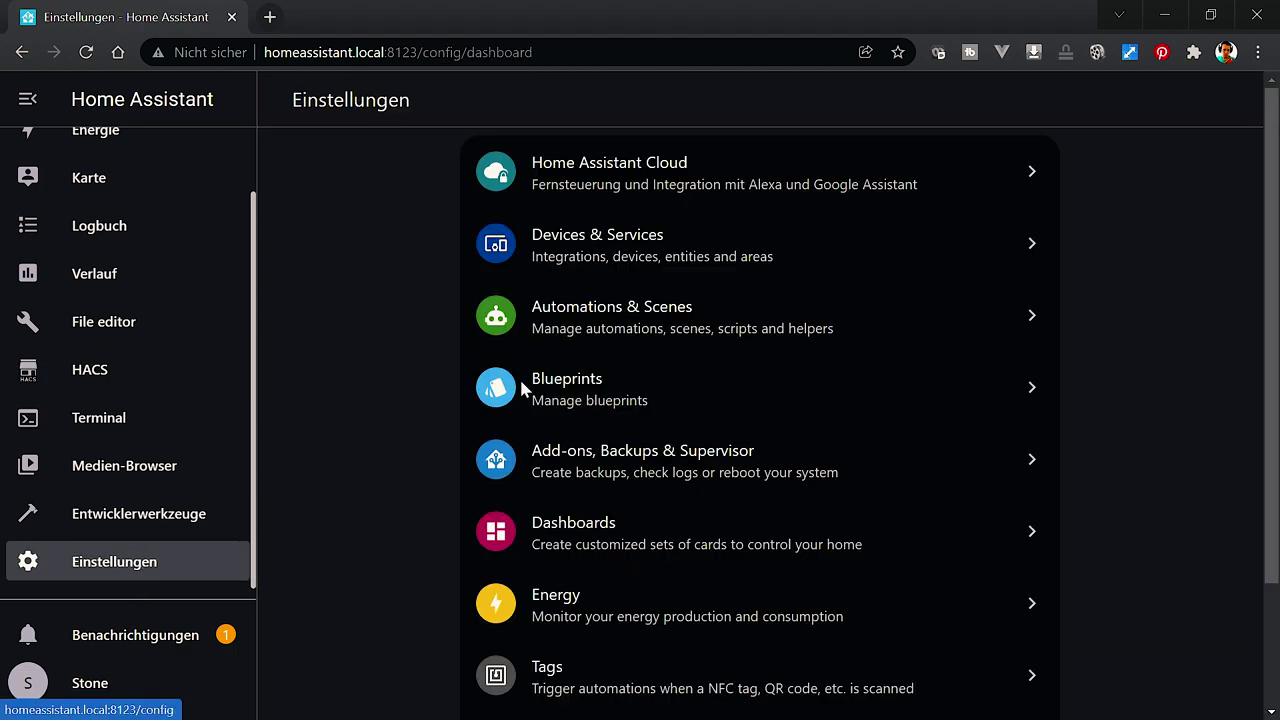
{"action": "left_click", "coordinate": [607, 250]}
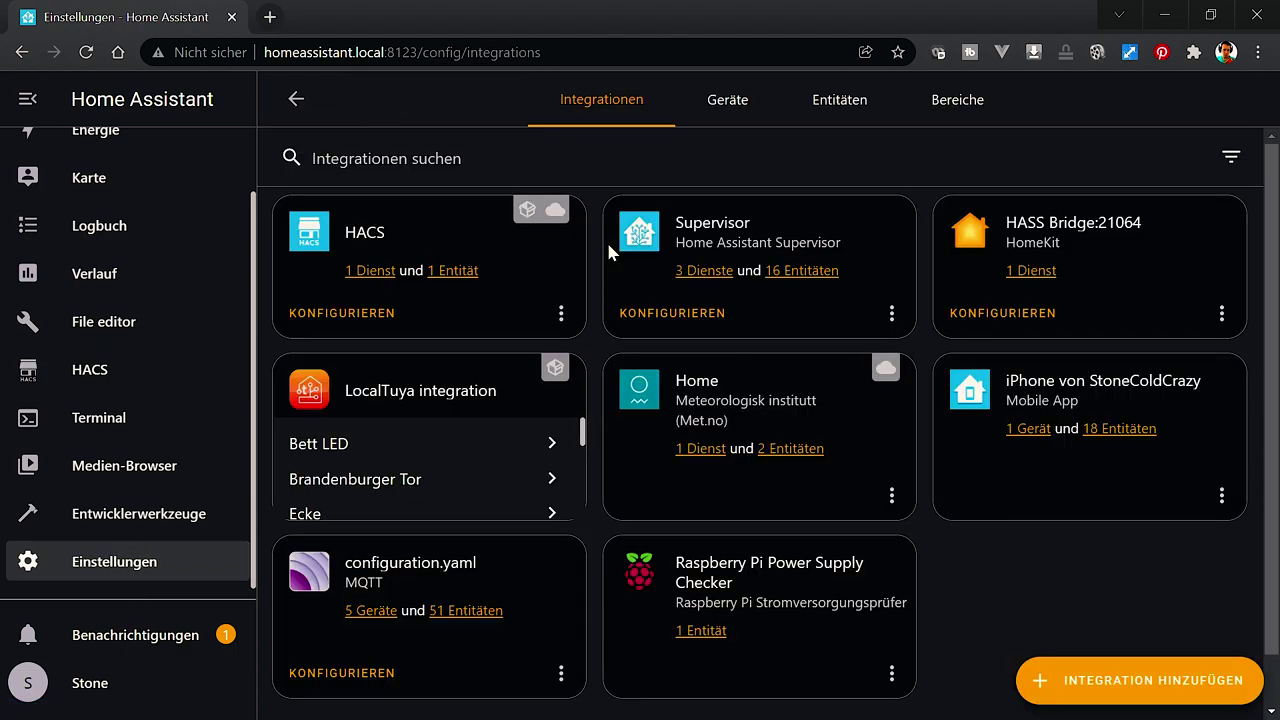
{"action": "scroll", "coordinate": [860, 474], "scroll_direction": "down", "scroll_amount": 5}
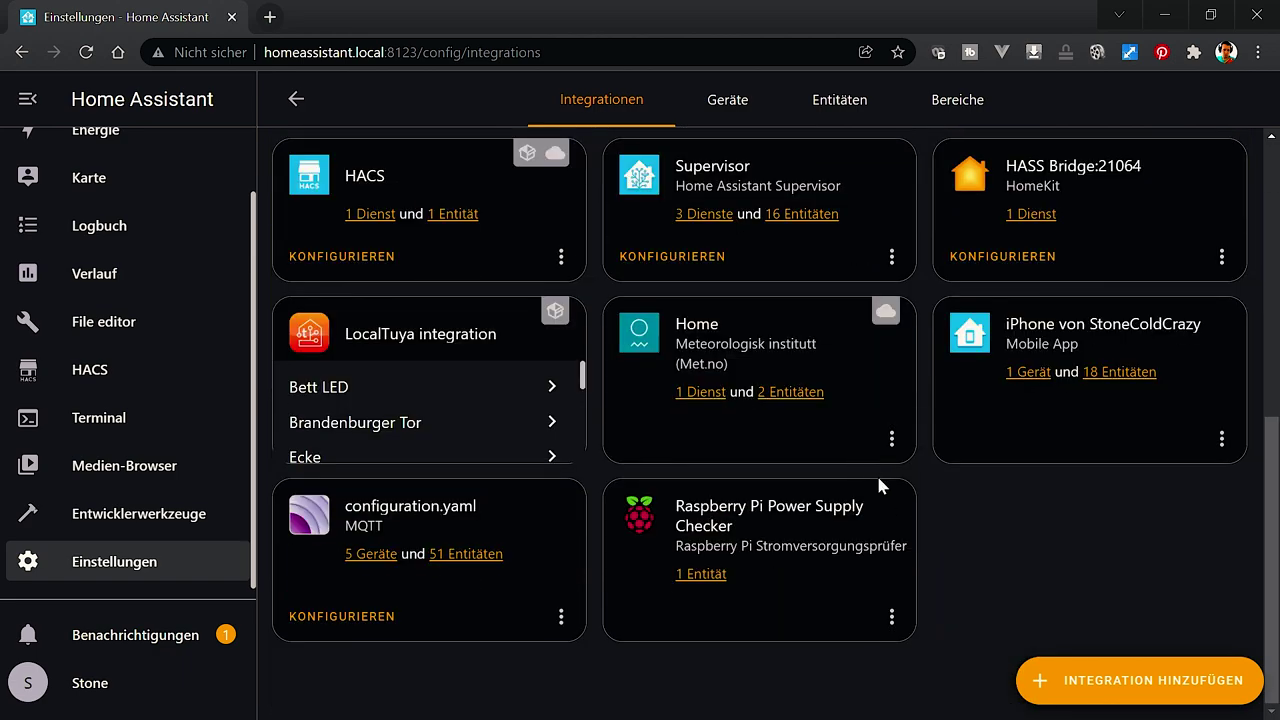
{"action": "scroll", "coordinate": [876, 473], "scroll_direction": "up", "scroll_amount": 2}
{"action": "scroll", "coordinate": [862, 610], "scroll_direction": "down", "scroll_amount": 2}
- Add the Deebot 4 Home Assistant integration and submit its setup with the Cloud (recommended) variant
{"action": "left_click", "coordinate": [1143, 680]}
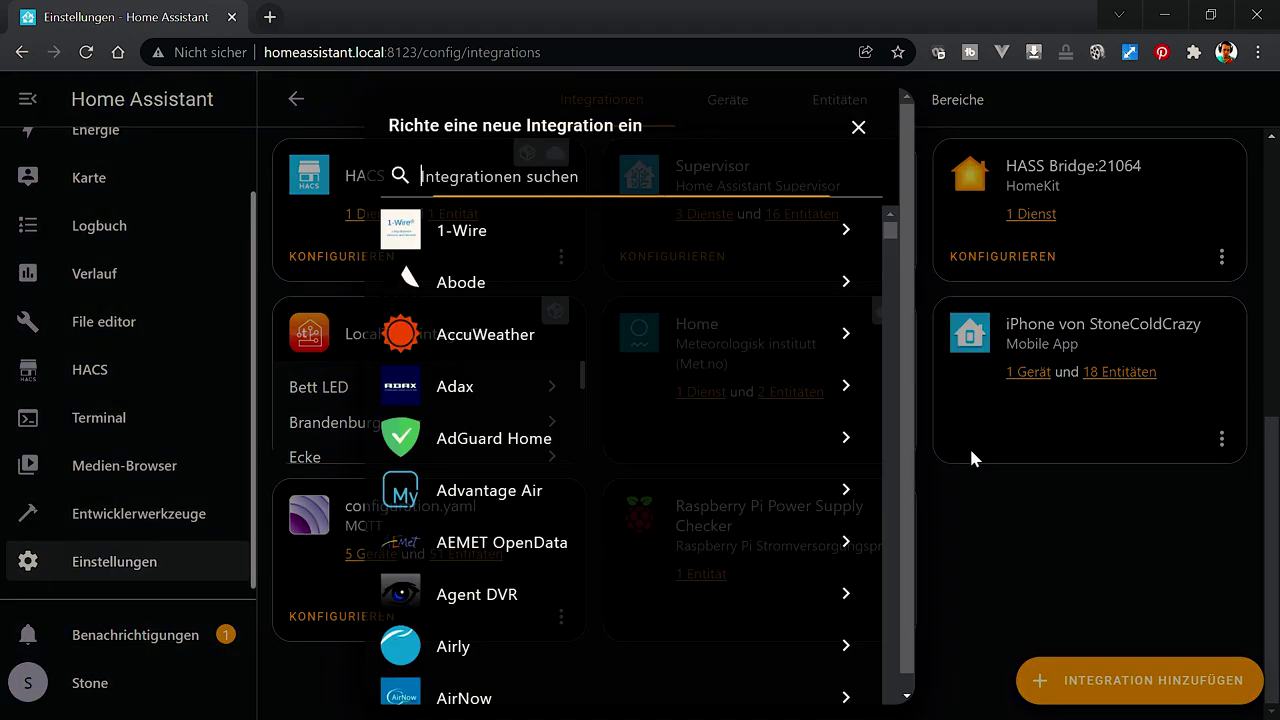
{"action": "type", "text": "DEE"}
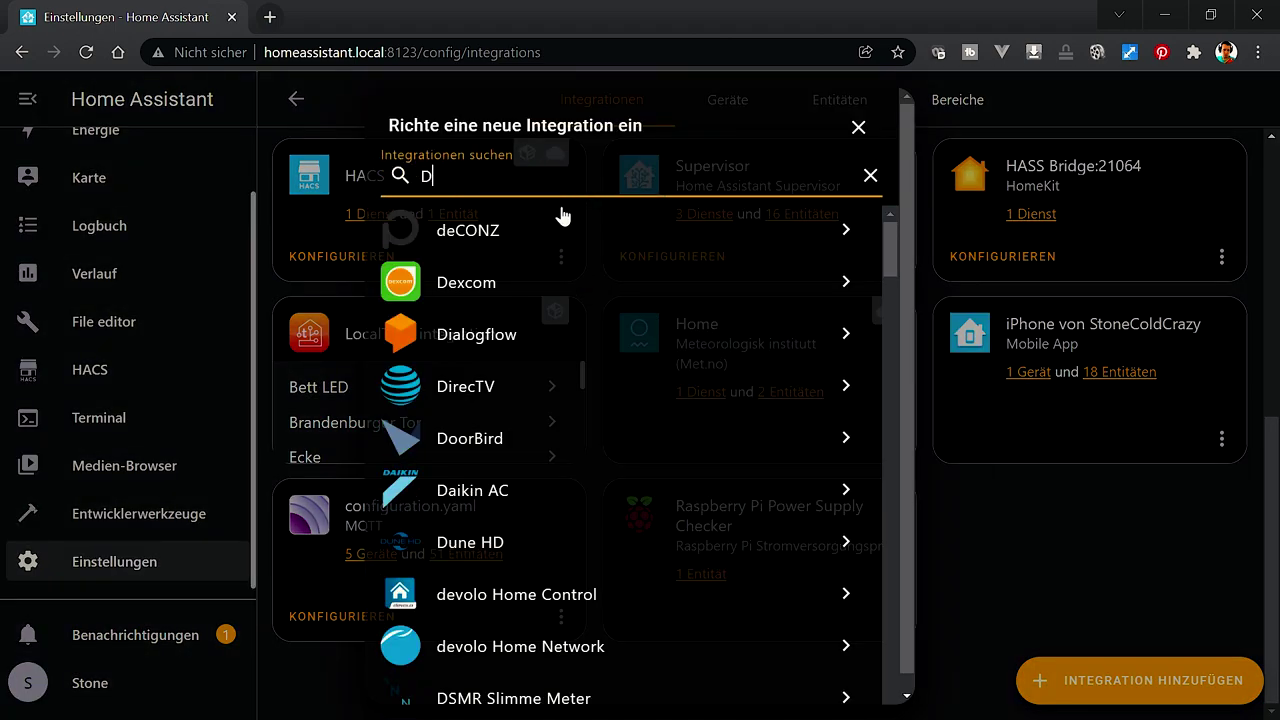
{"action": "left_click", "coordinate": [555, 232]}
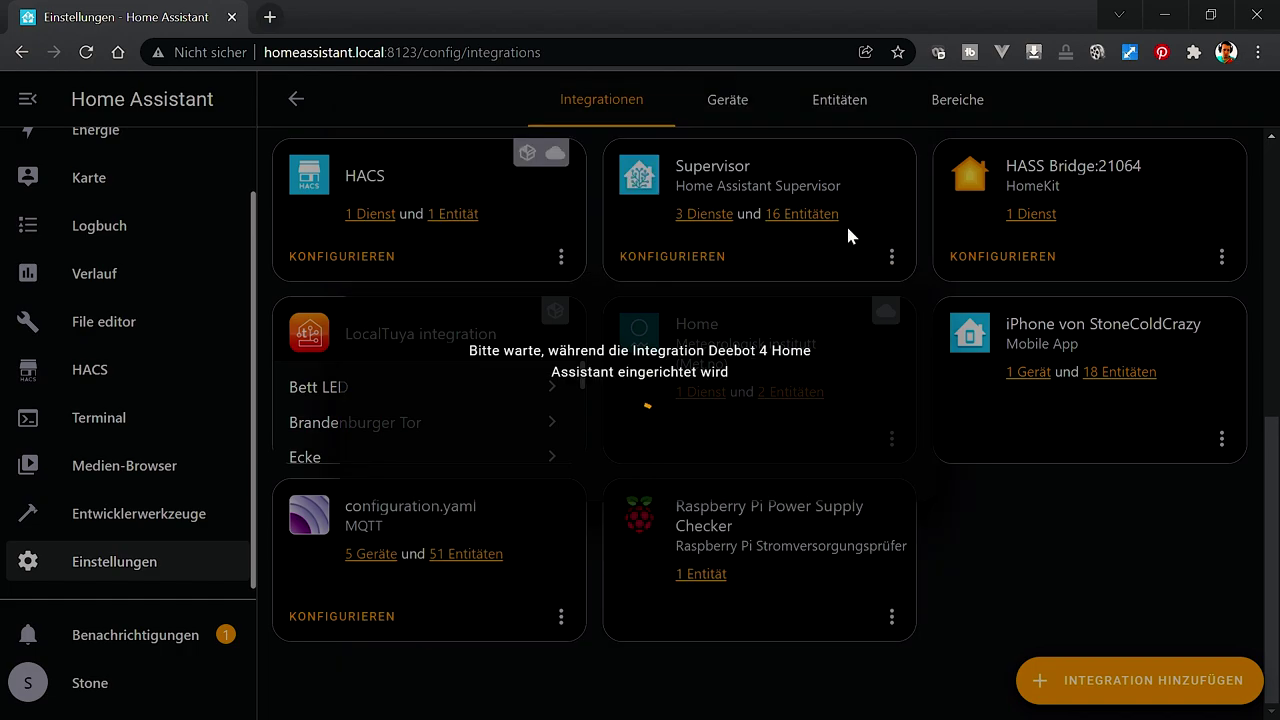
{"action": "left_click", "coordinate": [389, 459]}
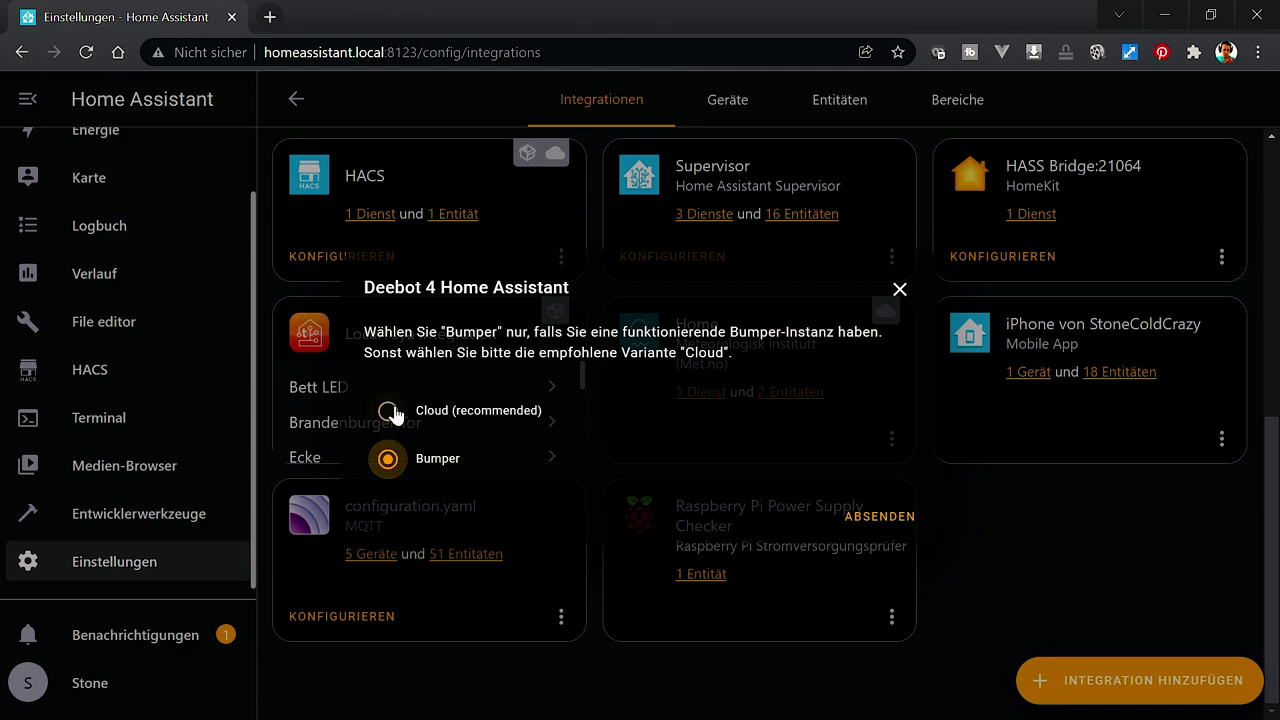
{"action": "left_click", "coordinate": [389, 410]}
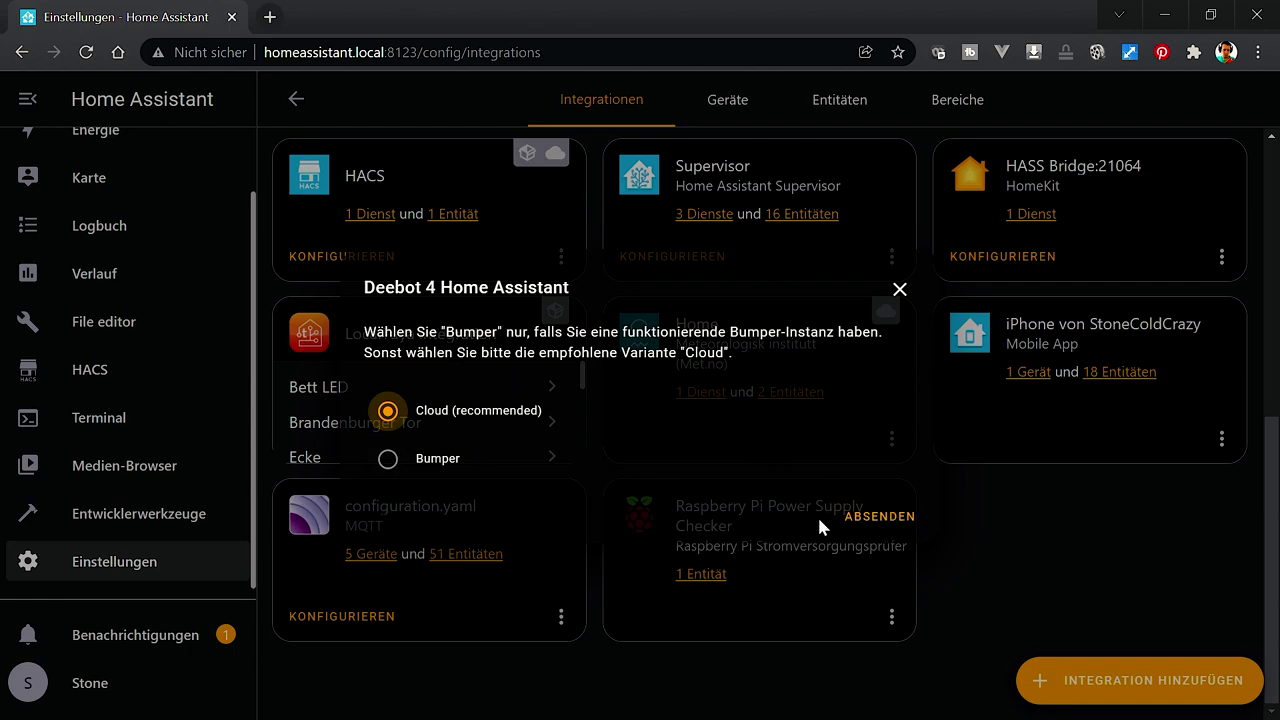
{"action": "left_click", "coordinate": [893, 517]}
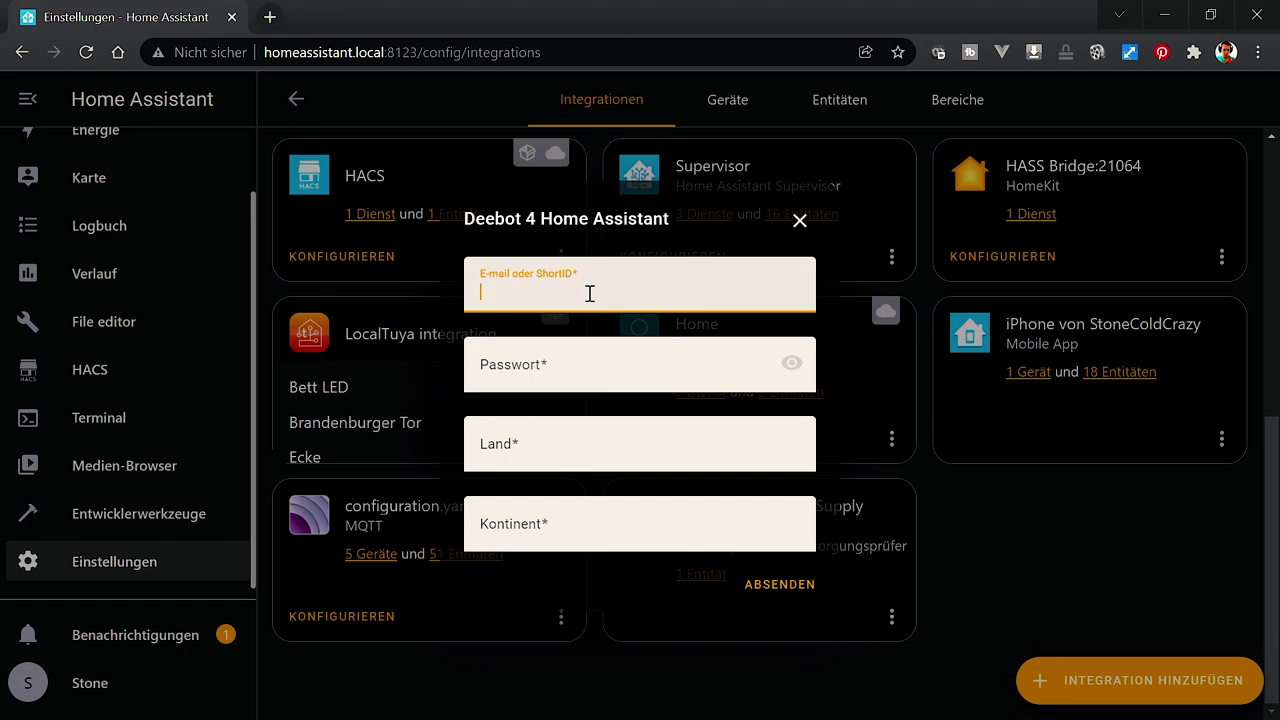
- Enter the Deebot account's e-mail and password in the integration login form and set the country to DE
{"action": "key", "text": "ctrl+v"}
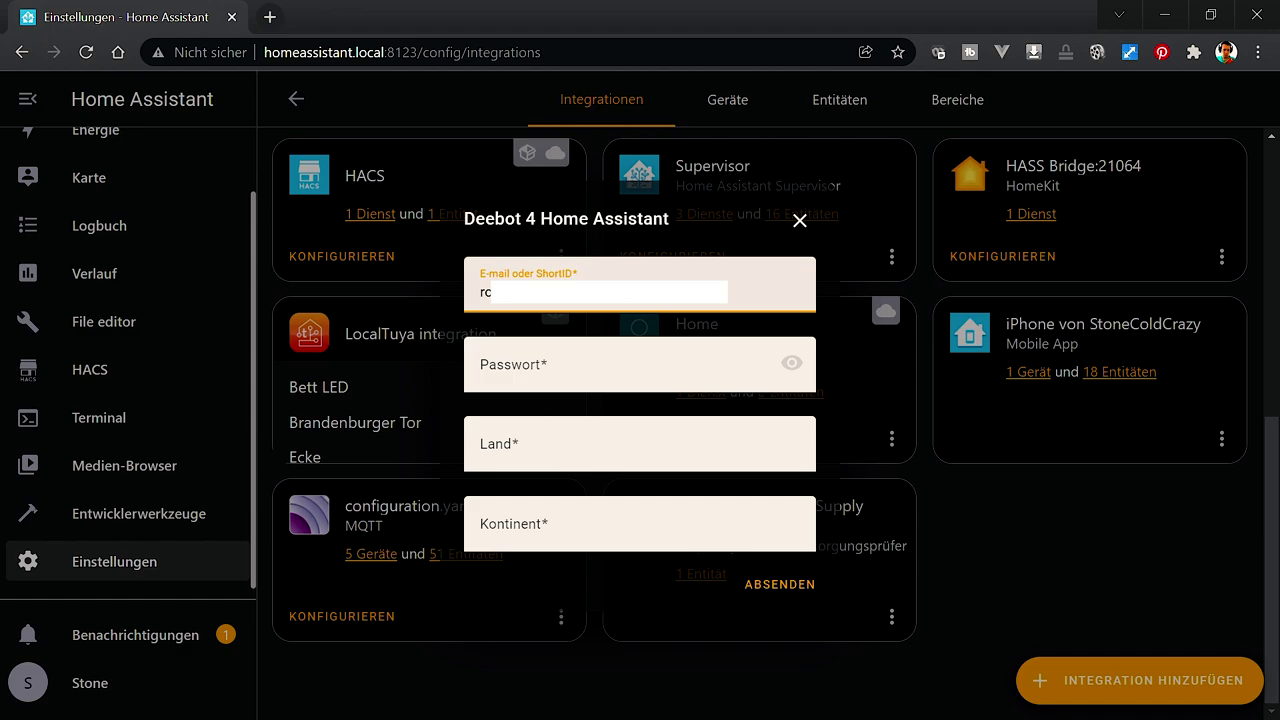
{"action": "left_click", "coordinate": [600, 370]}
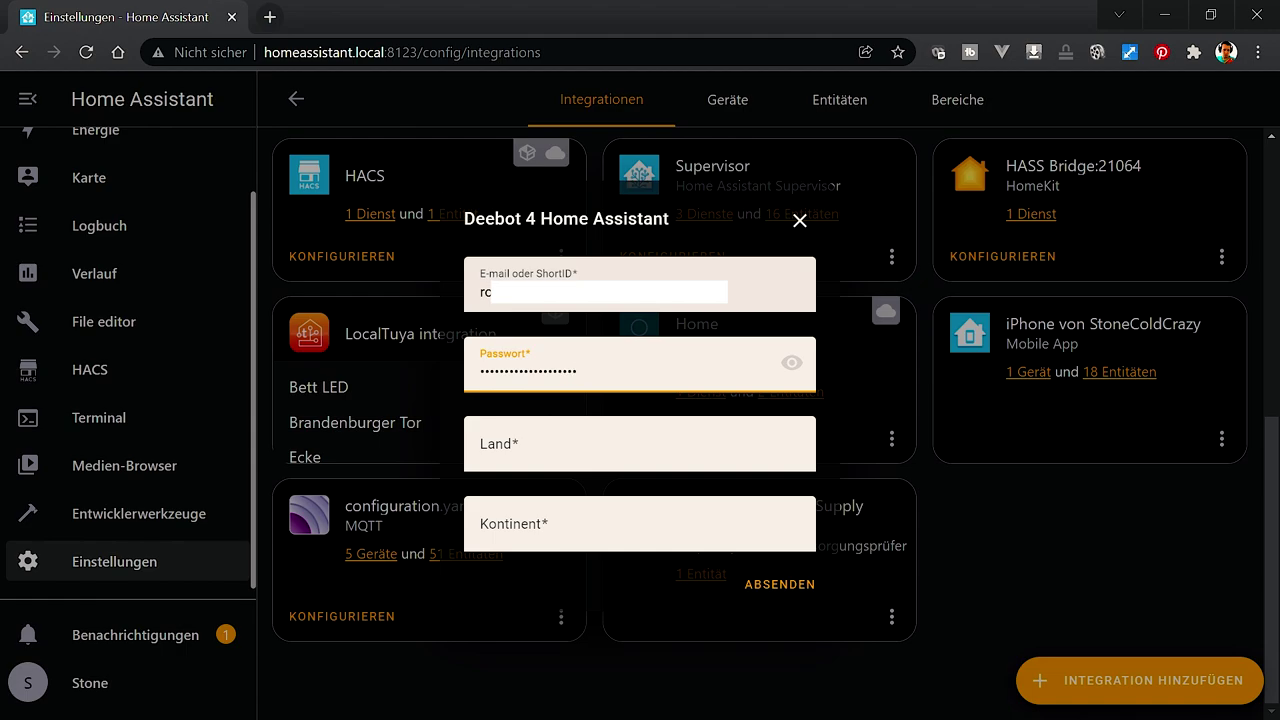
{"action": "left_click", "coordinate": [605, 445]}
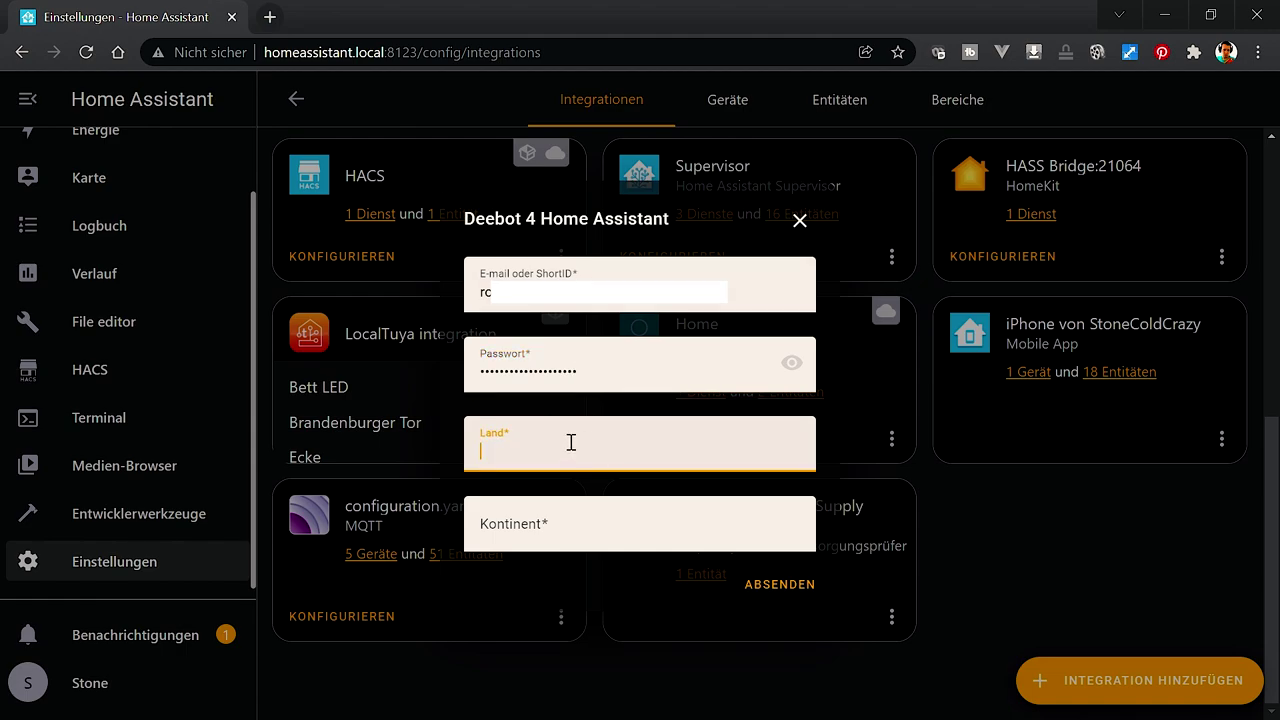
{"action": "type", "text": "DE"}
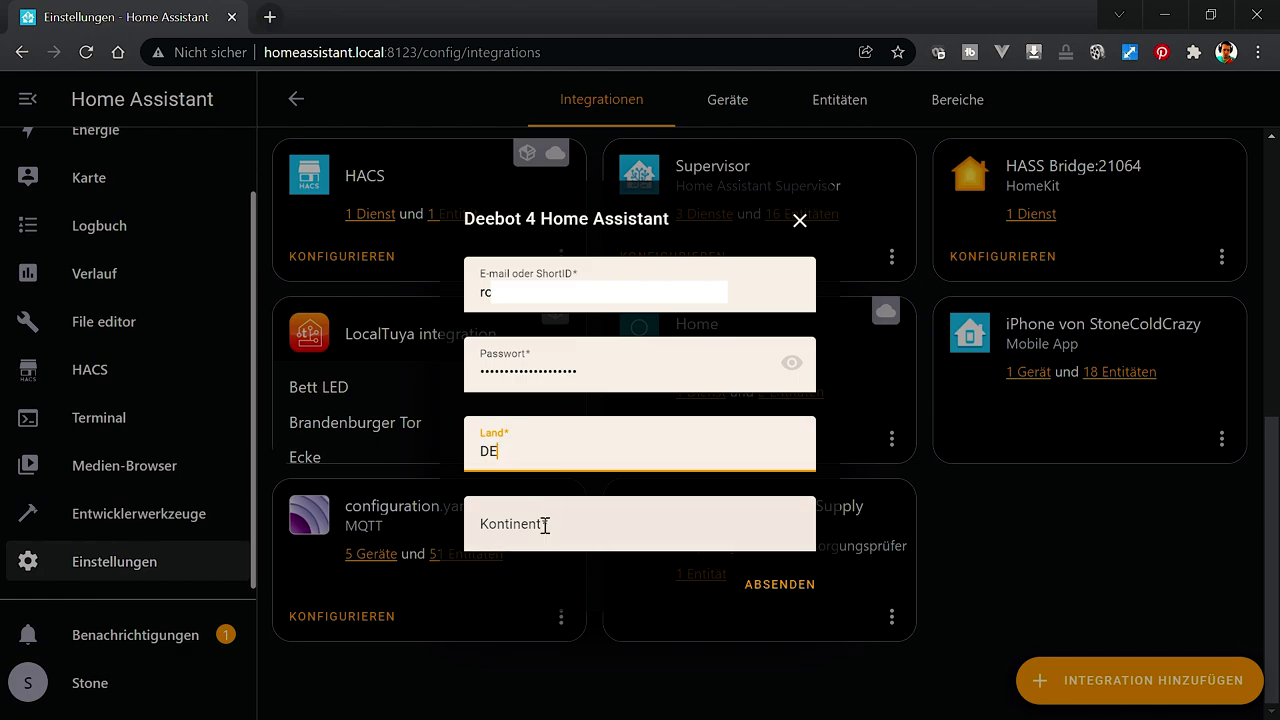
{"action": "left_click", "coordinate": [556, 533]}
- Switch to the DeebotUniverse setup guide and examine its country code instructions and the linked ISO 3166-1 alpha-2 decoding table on Wikipedia
{"action": "key", "text": "alt+Tab"}
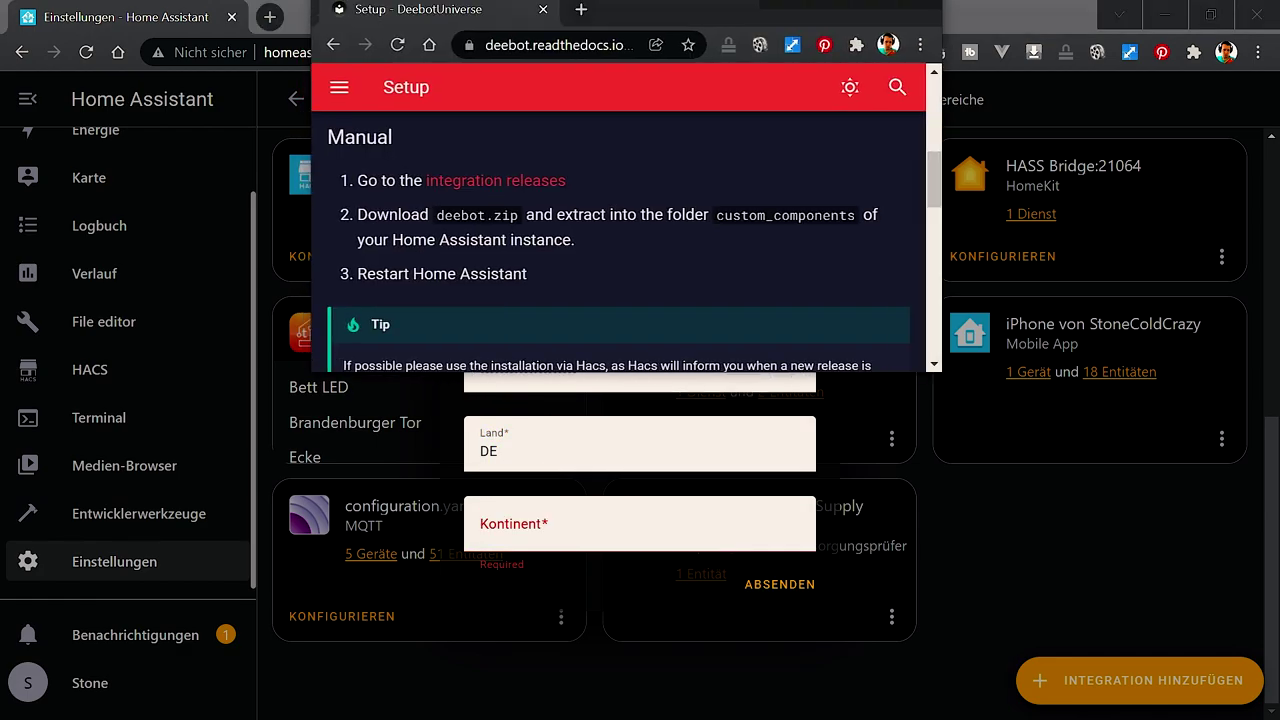
{"action": "double_click", "coordinate": [696, 173]}
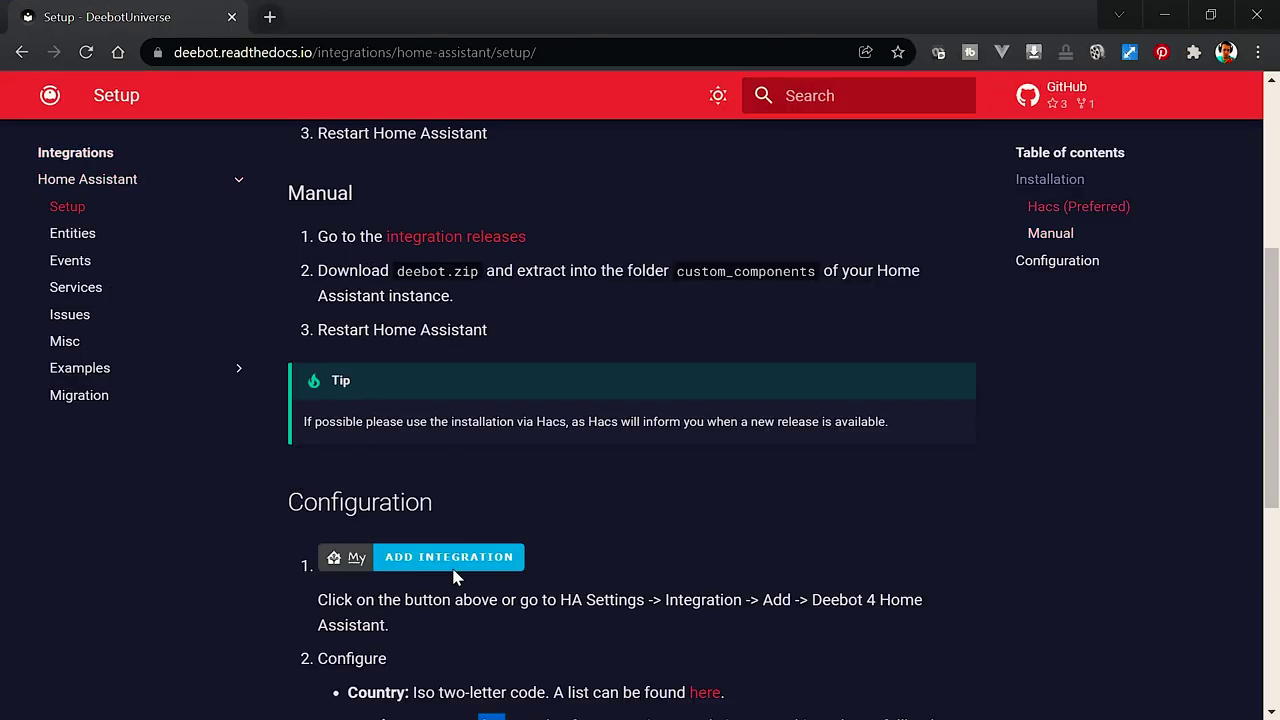
{"action": "scroll", "coordinate": [530, 558], "scroll_direction": "up", "scroll_amount": 2}
{"action": "scroll", "coordinate": [557, 374], "scroll_direction": "down", "scroll_amount": 3}
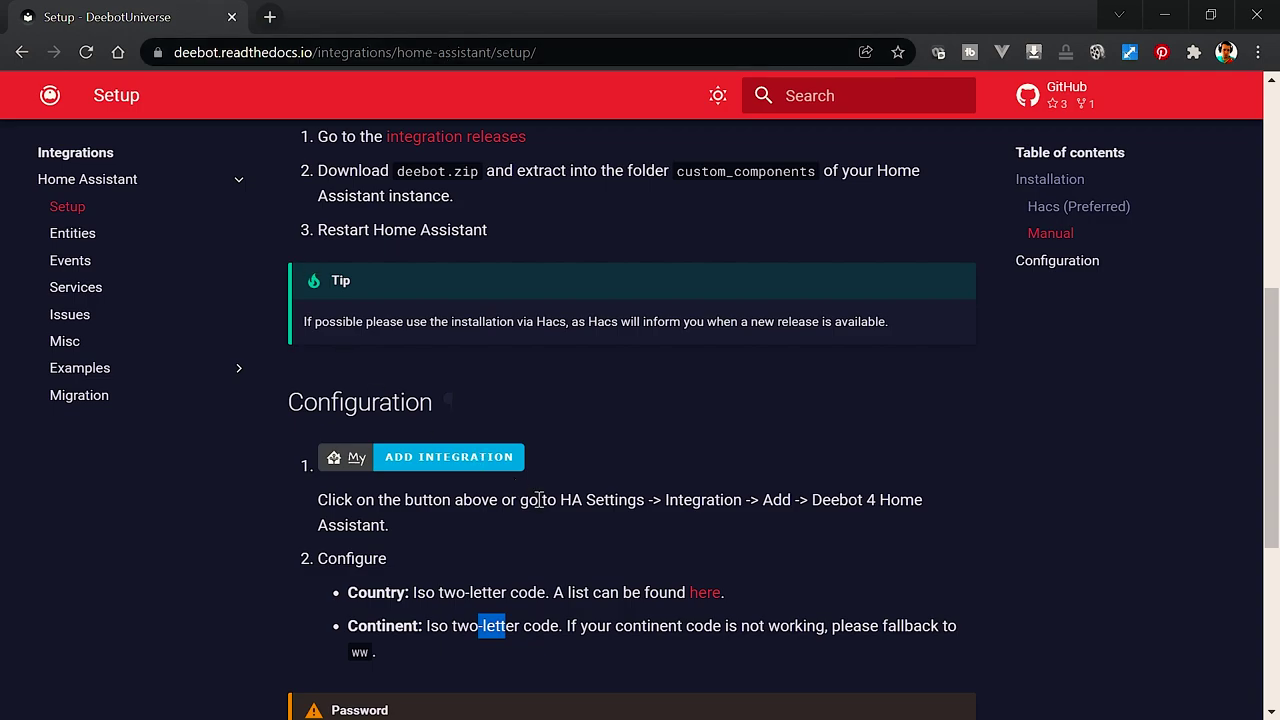
{"action": "left_click_drag", "start_coordinate": [520, 595], "coordinate": [664, 595]}
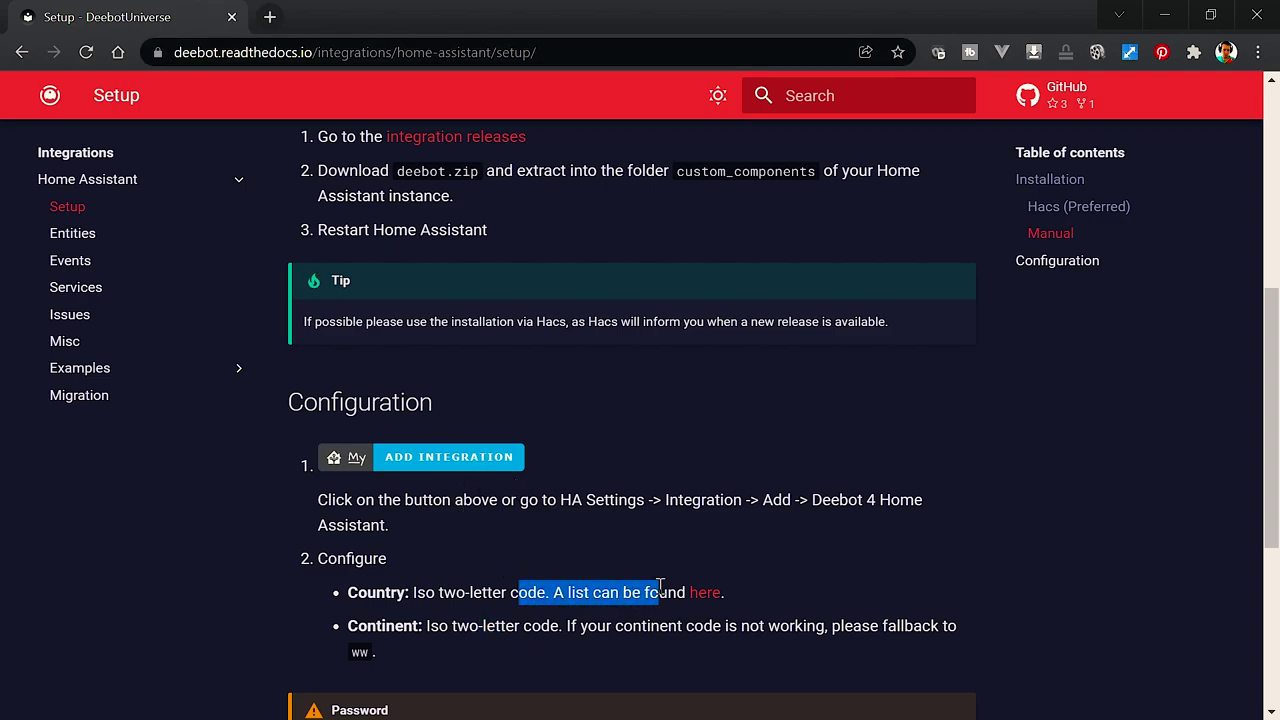
{"action": "left_click", "coordinate": [612, 593]}
{"action": "left_click", "coordinate": [706, 594]}
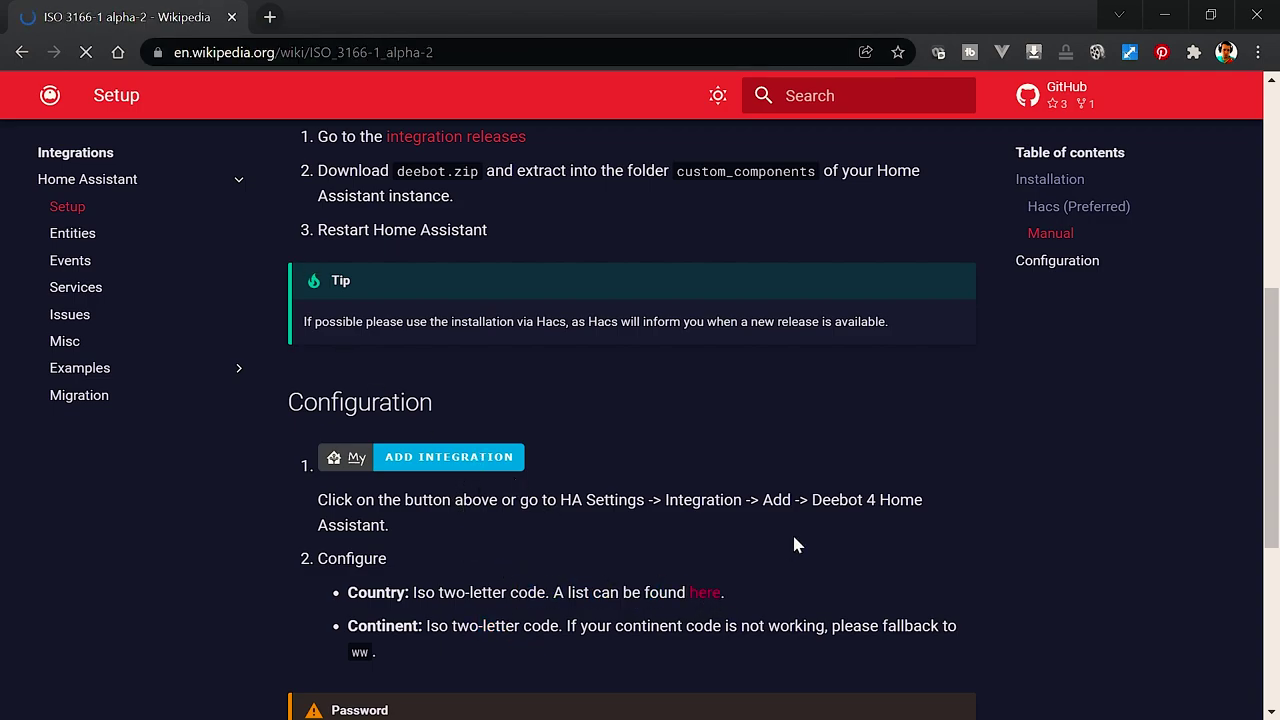
{"action": "scroll", "coordinate": [510, 490], "scroll_direction": "down", "scroll_amount": 7}
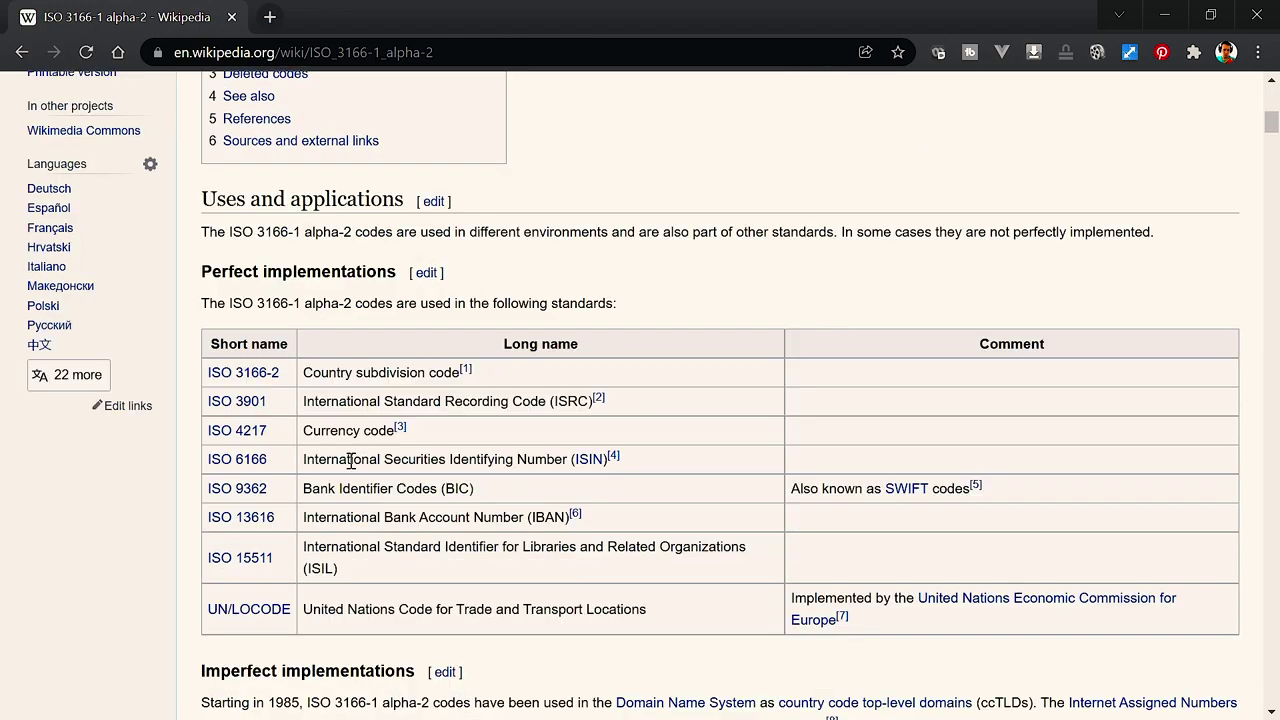
{"action": "scroll", "coordinate": [351, 461], "scroll_direction": "down", "scroll_amount": 15}
{"action": "scroll", "coordinate": [385, 418], "scroll_direction": "up", "scroll_amount": 3}
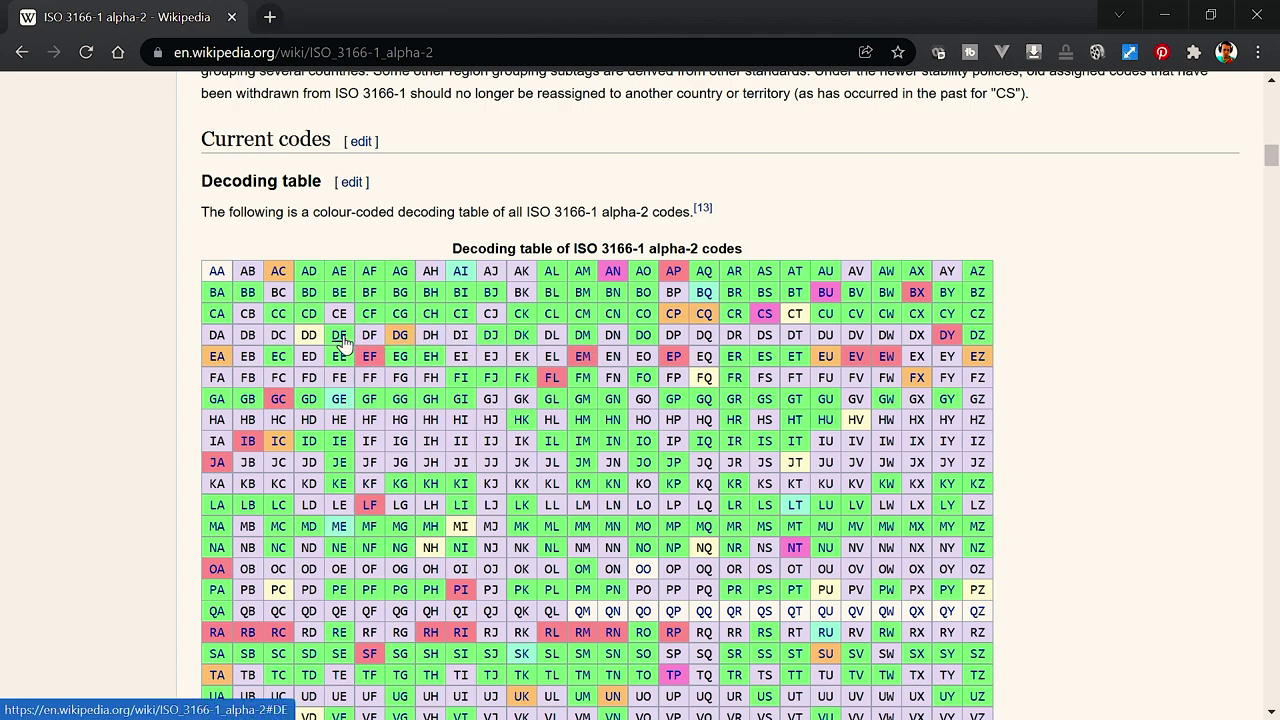
{"action": "mouse_move", "coordinate": [343, 342]}
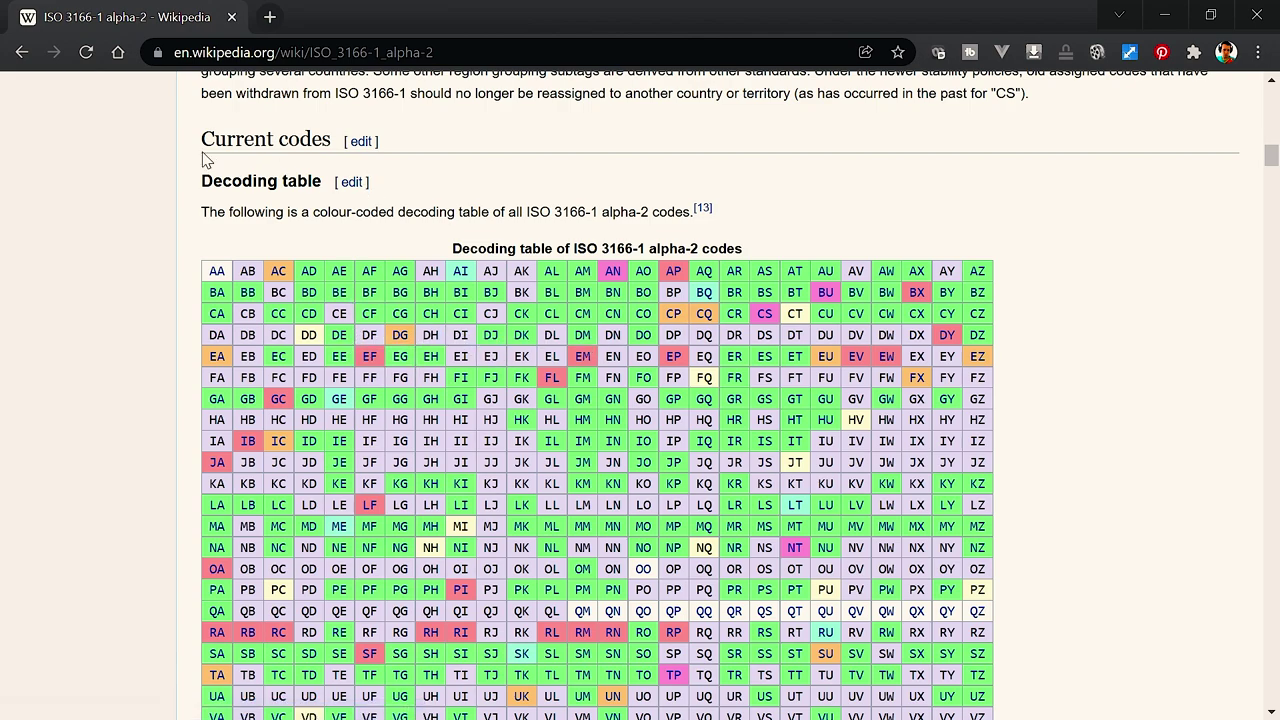
{"action": "left_click", "coordinate": [20, 50]}
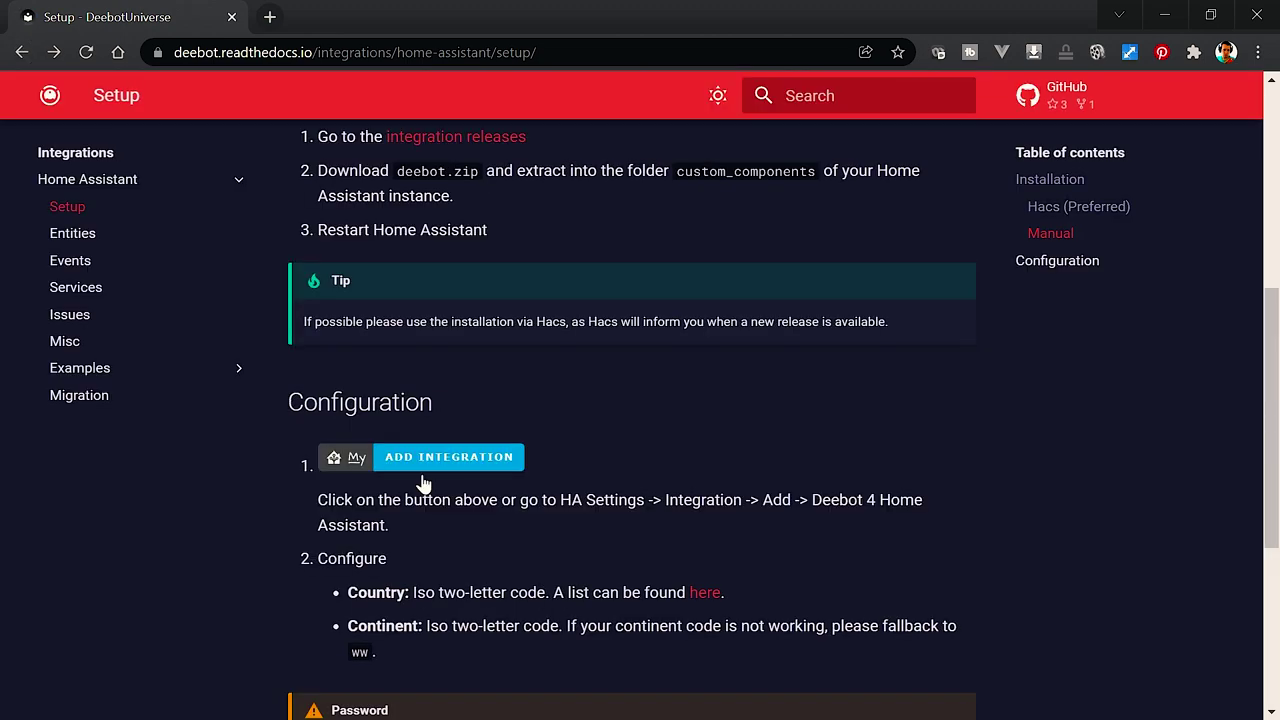
- Read the setup guide's notes on the continent code, its fallback value and the password restrictions
{"action": "left_click_drag", "start_coordinate": [480, 625], "coordinate": [832, 626]}
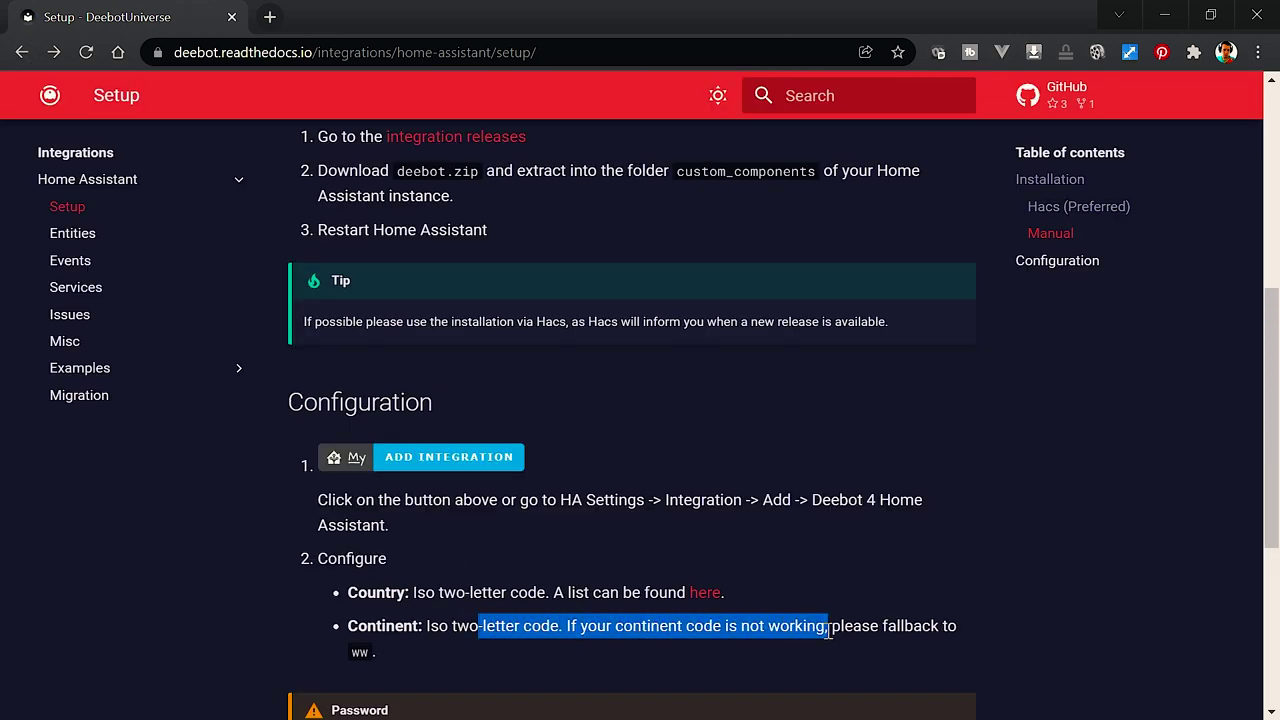
{"action": "left_click", "coordinate": [840, 622]}
{"action": "left_click_drag", "start_coordinate": [646, 626], "coordinate": [828, 626]}
{"action": "left_click", "coordinate": [743, 627]}
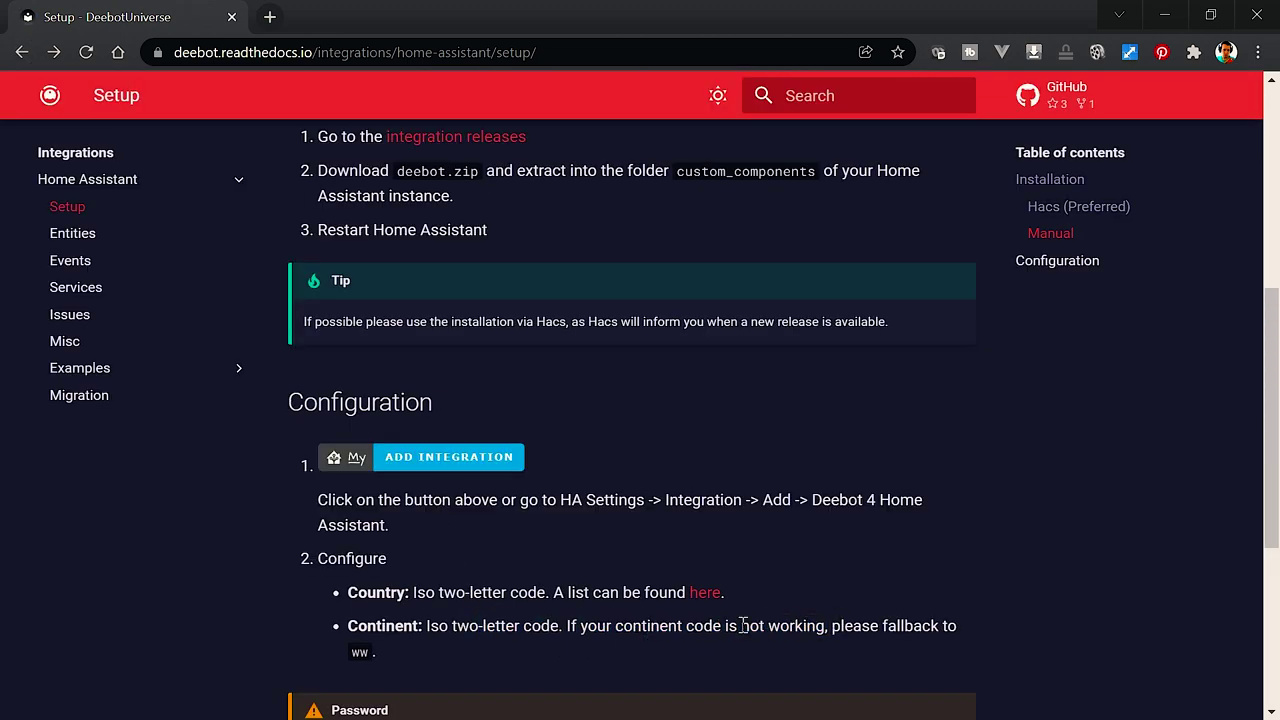
{"action": "left_click_drag", "start_coordinate": [607, 625], "coordinate": [905, 626]}
{"action": "scroll", "coordinate": [900, 623], "scroll_direction": "down", "scroll_amount": 2}
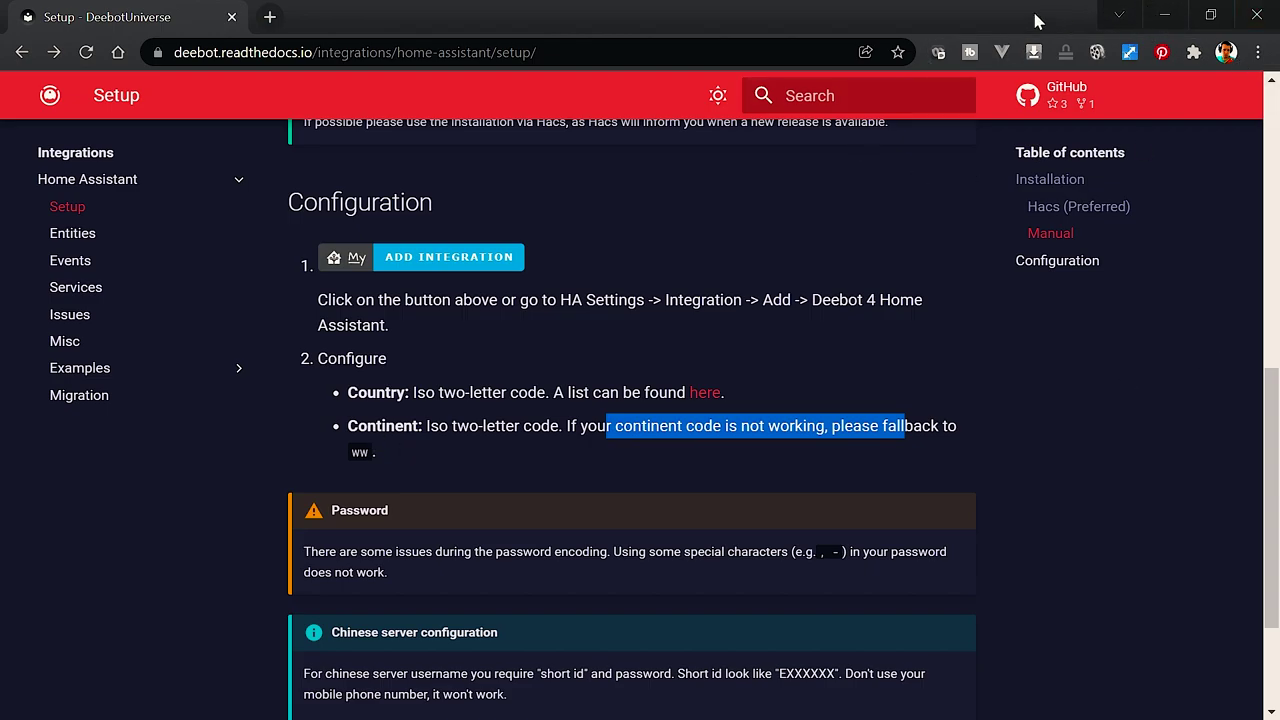
- Switch back to Home Assistant, set the continent to EU and submit the Deebot login form
{"action": "left_click", "coordinate": [1164, 15]}
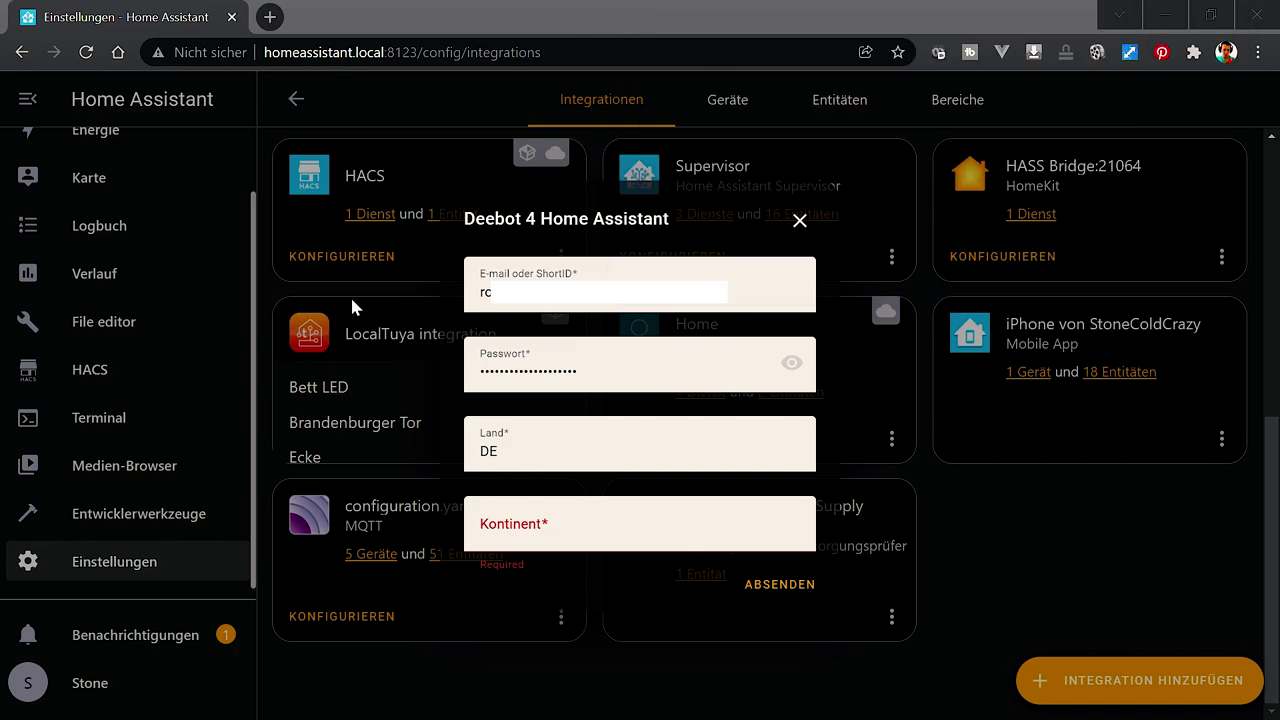
{"action": "left_click", "coordinate": [565, 535]}
{"action": "type", "text": "EU"}
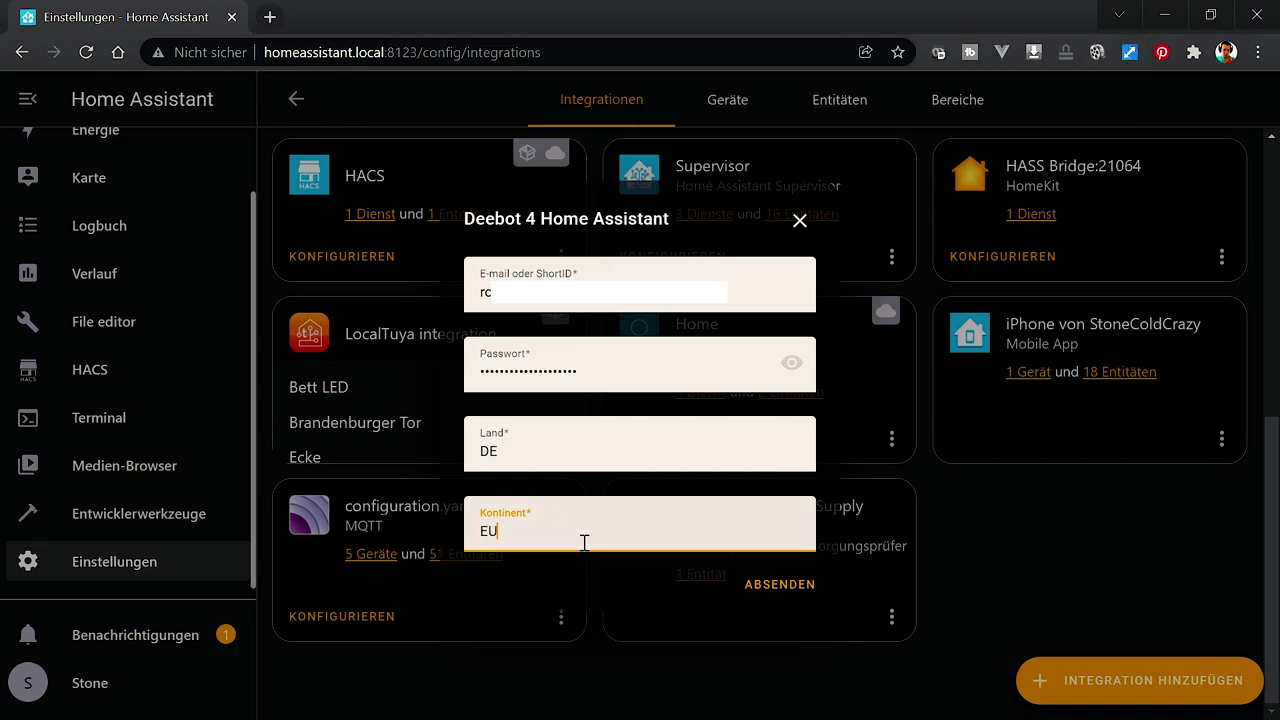
{"action": "left_click", "coordinate": [770, 586]}
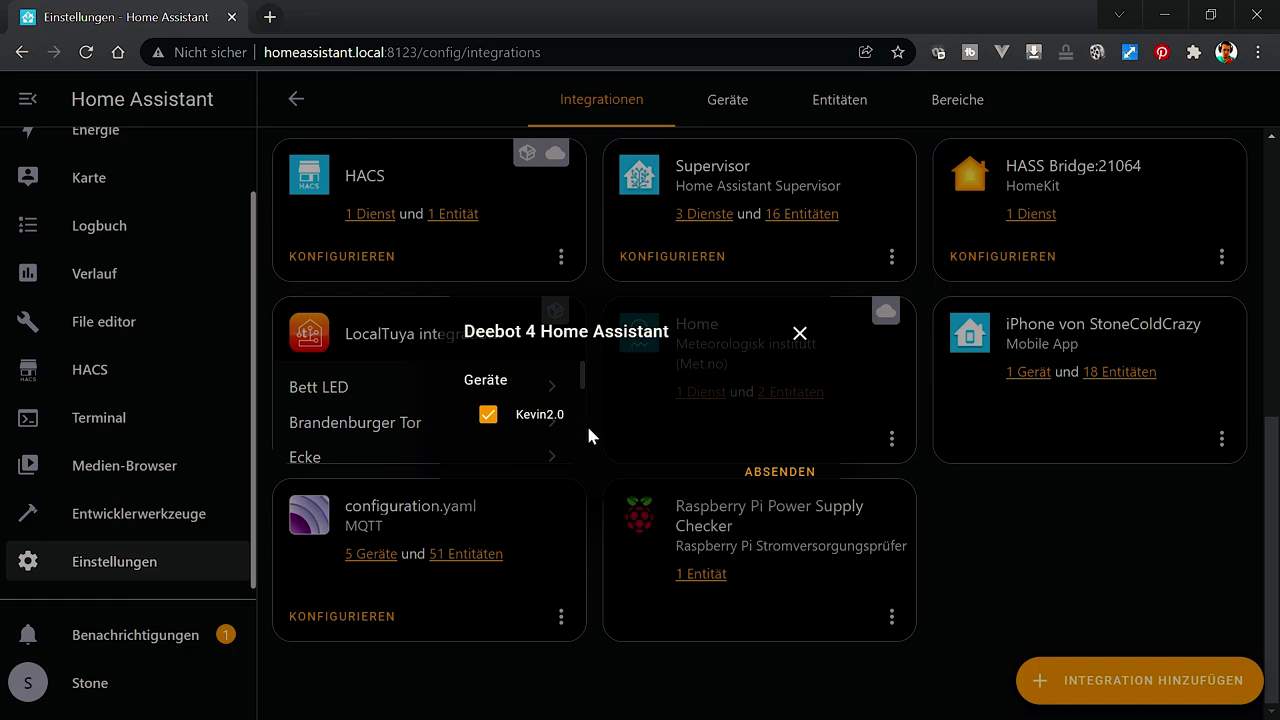
- Submit the device selection with the found vacuum enabled and assign the DEEBOT T9+ to the Küche area
{"action": "left_click", "coordinate": [768, 476]}
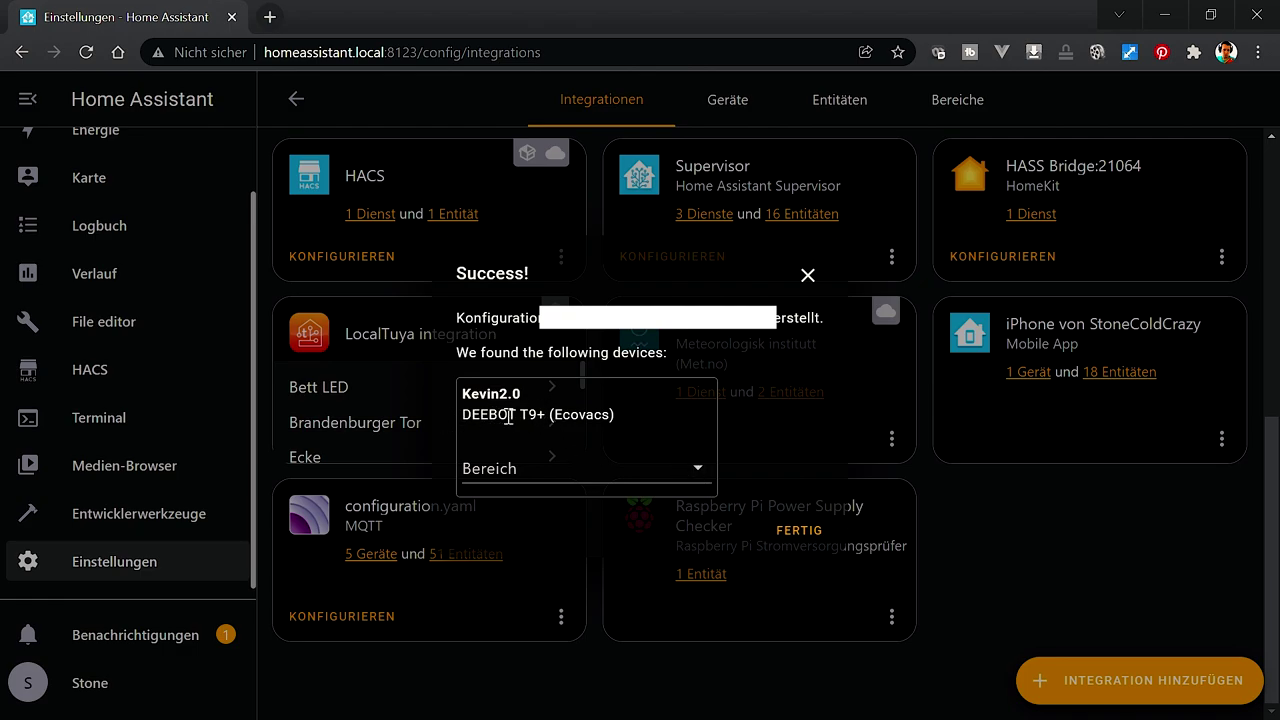
{"action": "left_click", "coordinate": [700, 481]}
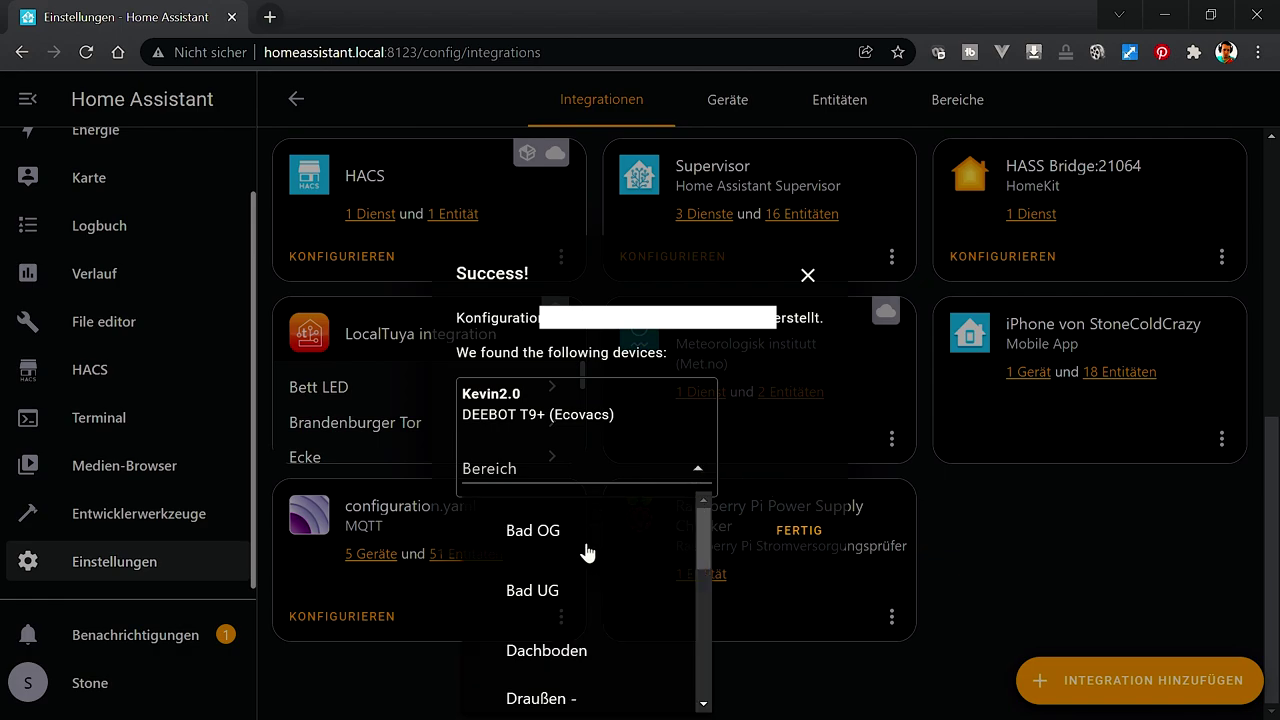
{"action": "scroll", "coordinate": [640, 643], "scroll_direction": "down", "scroll_amount": 3}
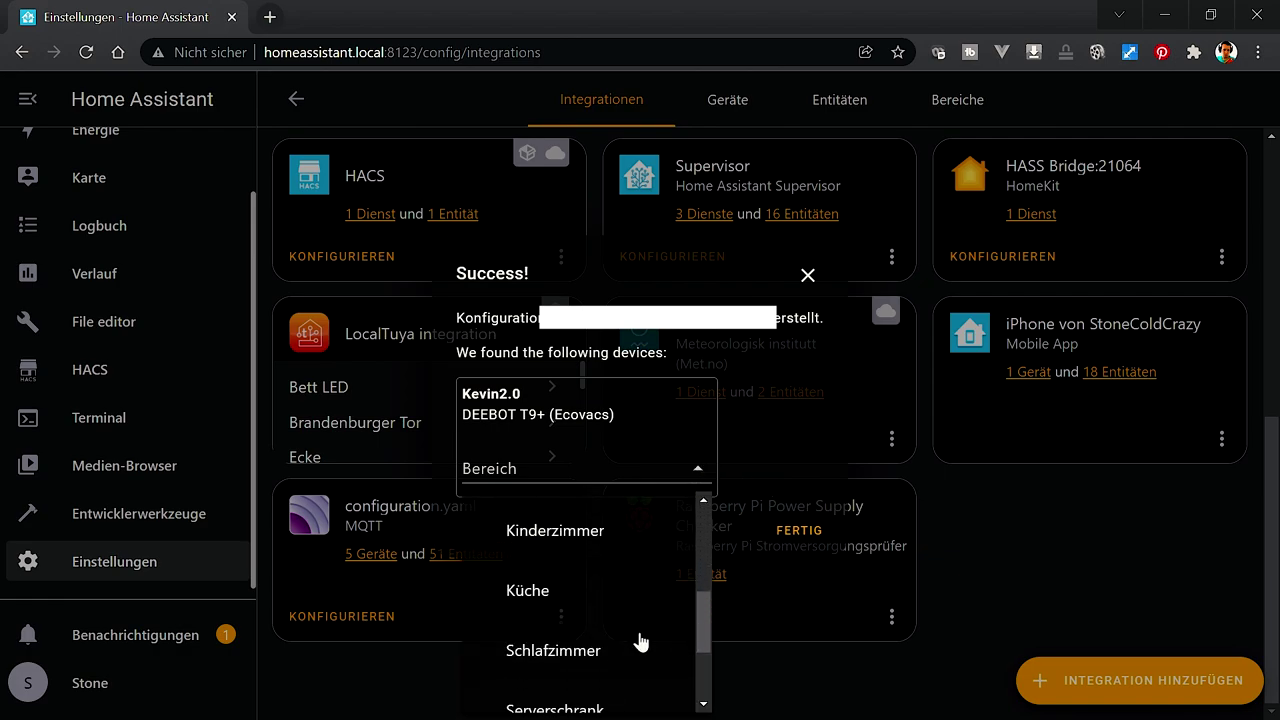
{"action": "left_click", "coordinate": [524, 596]}
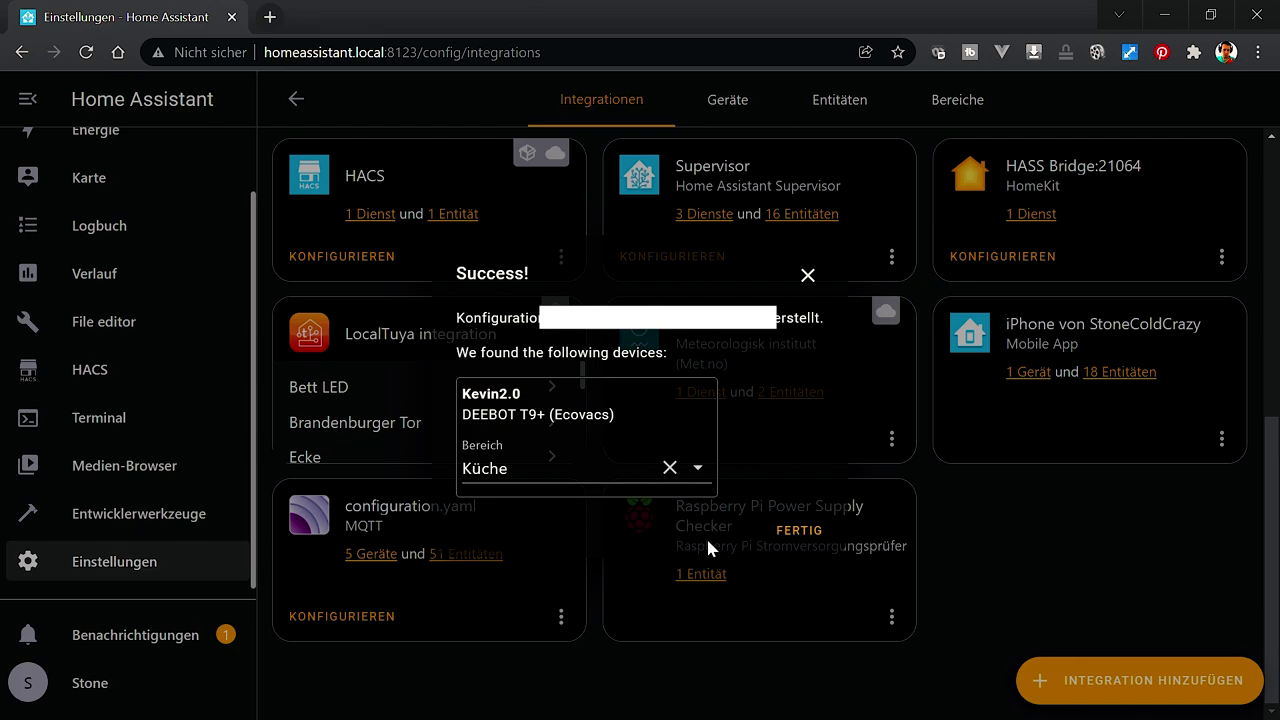
- Finish the Deebot device setup and look through the entities of the Deebot 4 Home Assistant integration
{"action": "left_click", "coordinate": [800, 531]}
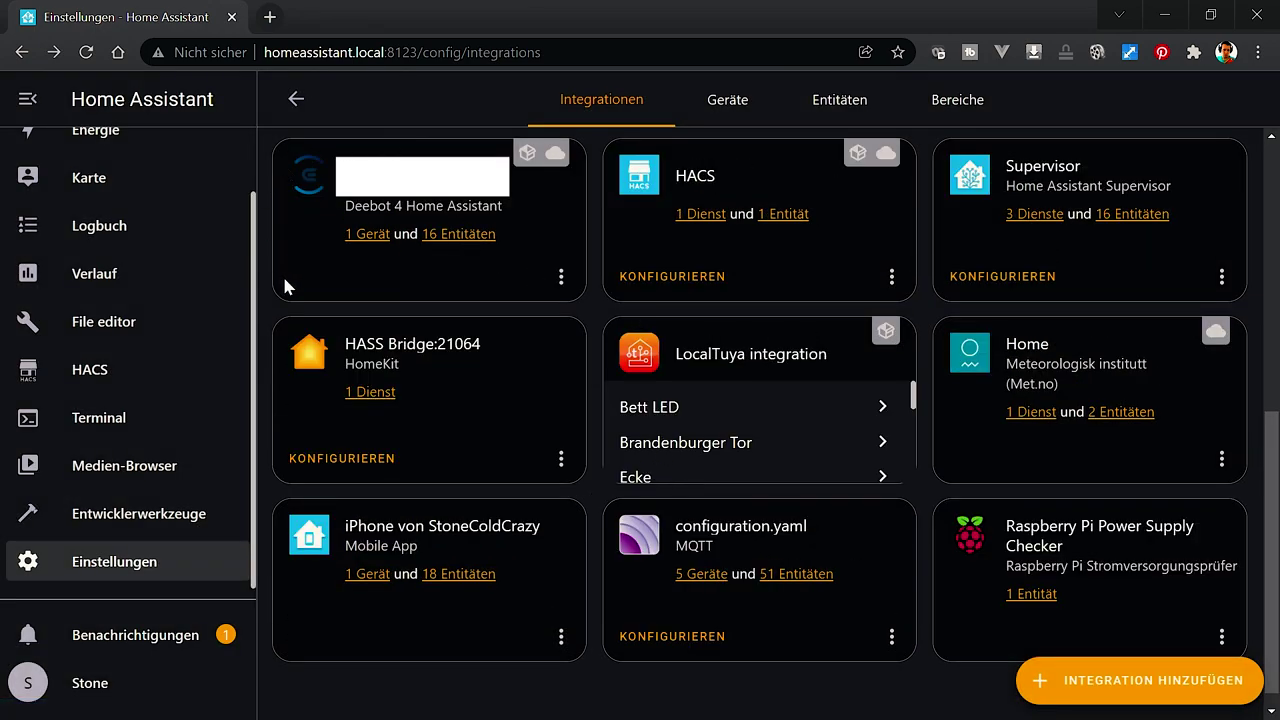
{"action": "left_click", "coordinate": [460, 236]}
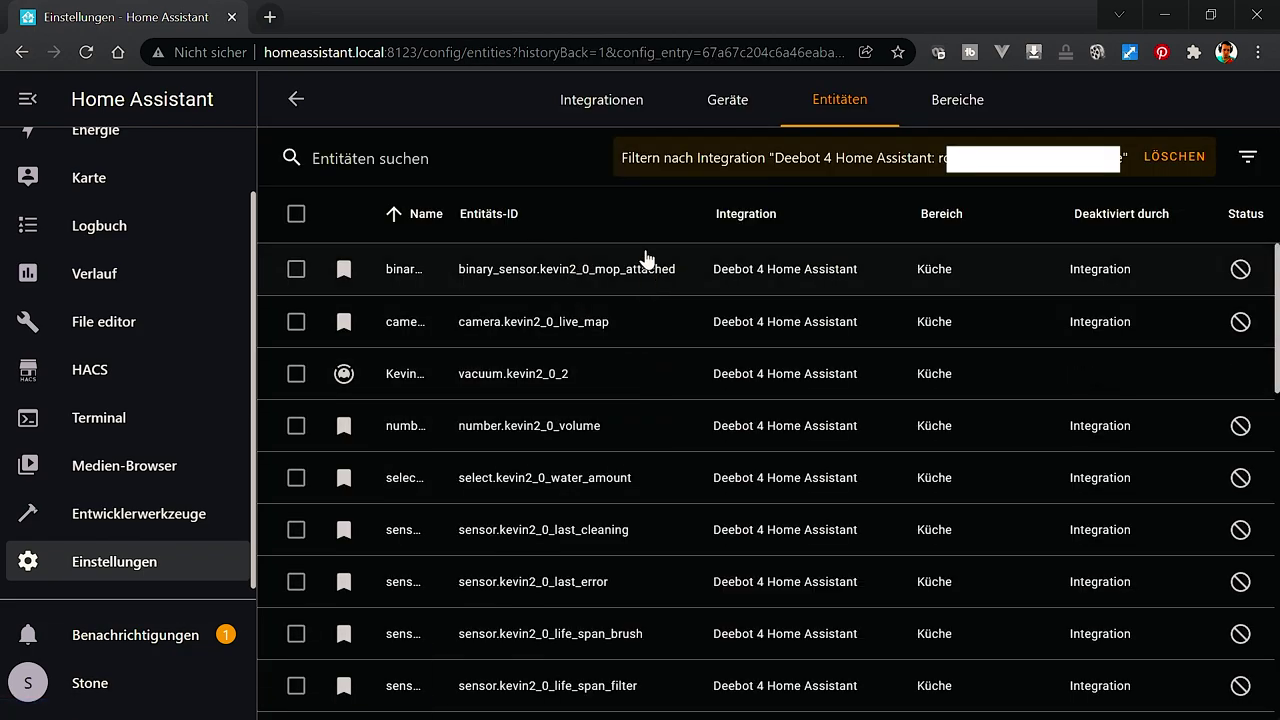
{"action": "scroll", "coordinate": [651, 486], "scroll_direction": "down", "scroll_amount": 2}
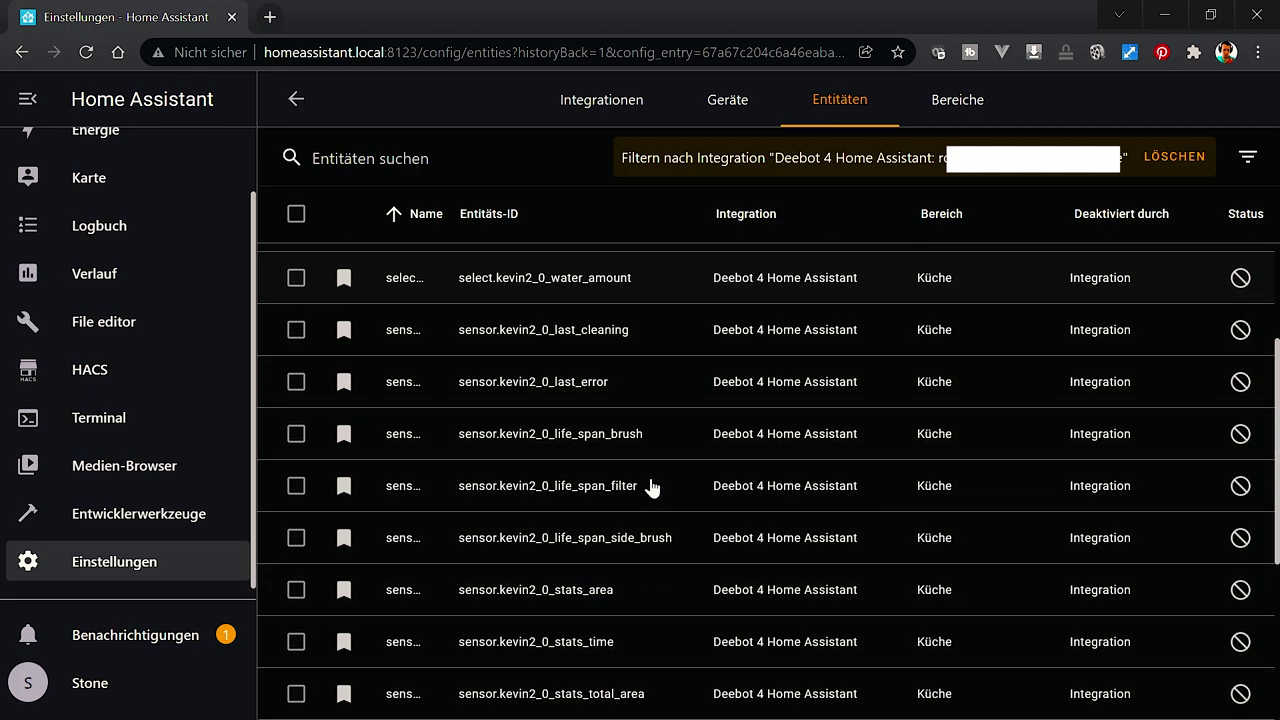
{"action": "scroll", "coordinate": [651, 486], "scroll_direction": "down", "scroll_amount": 3}
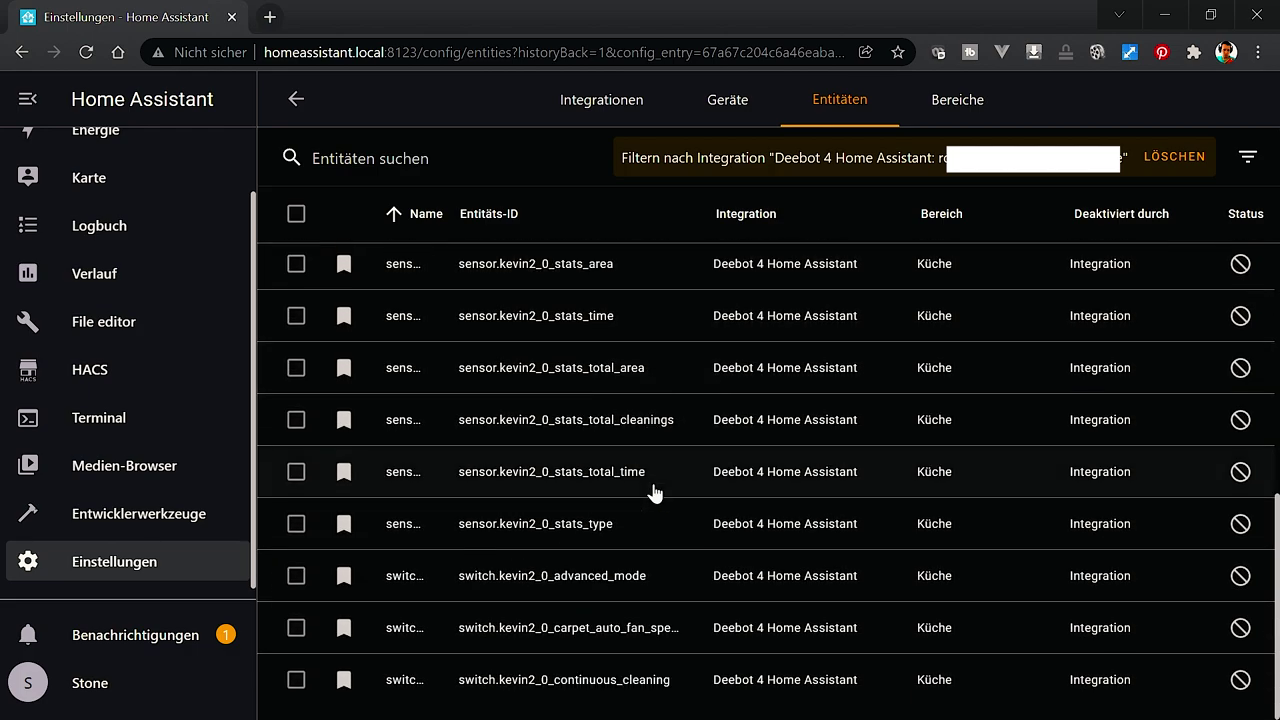
{"action": "scroll", "coordinate": [613, 607], "scroll_direction": "up", "scroll_amount": 1}
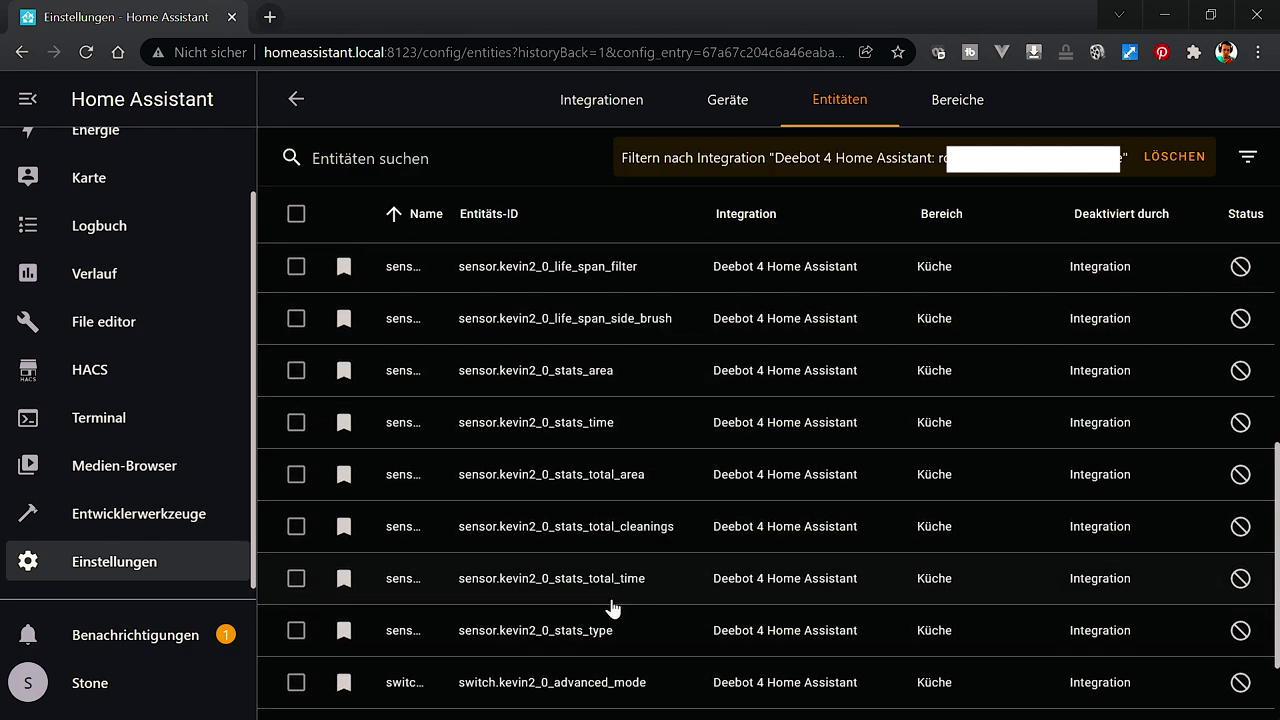
{"action": "scroll", "coordinate": [646, 354], "scroll_direction": "up", "scroll_amount": 4}
{"action": "scroll", "coordinate": [637, 403], "scroll_direction": "down", "scroll_amount": 2}
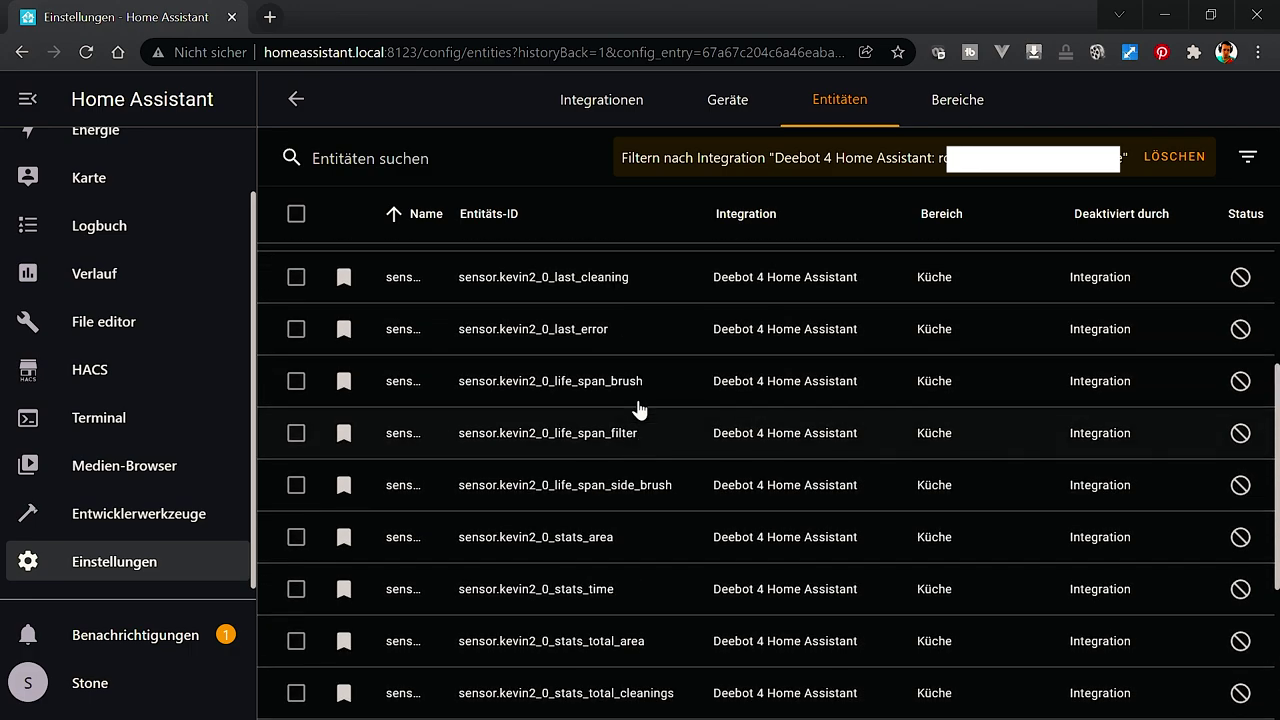
{"action": "scroll", "coordinate": [638, 408], "scroll_direction": "up", "scroll_amount": 3}
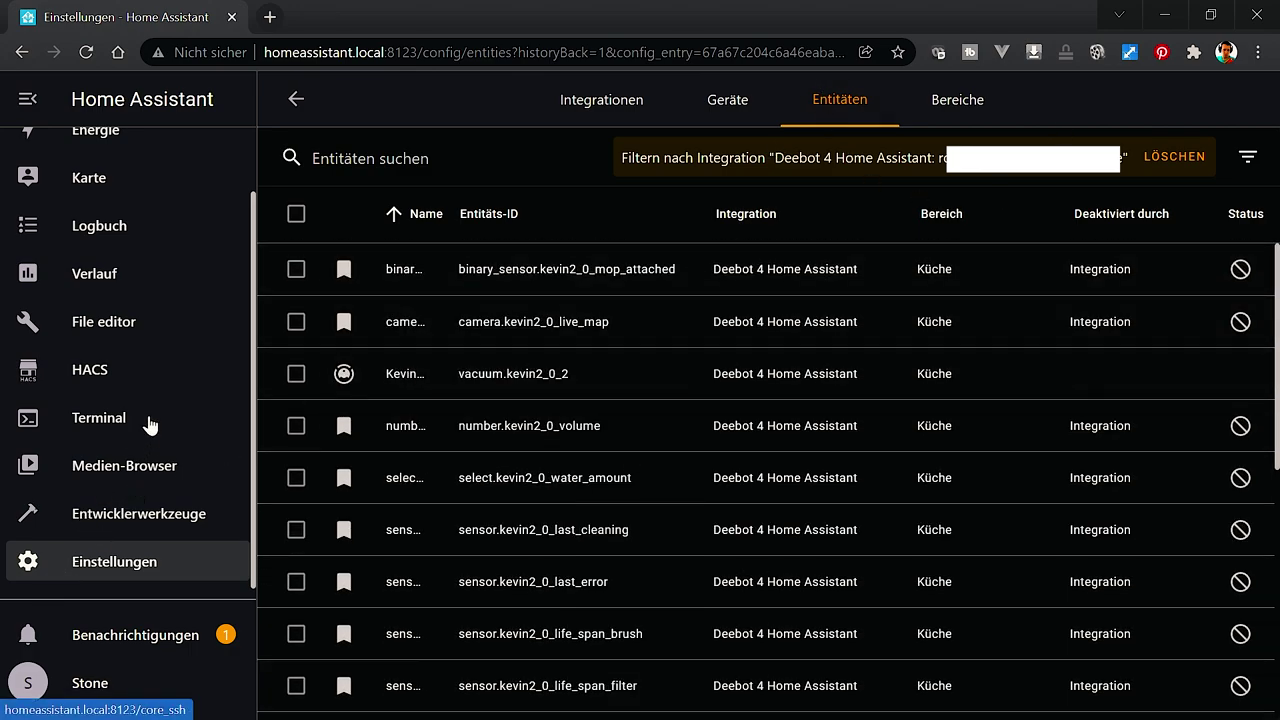
- Open the entity states in the developer tools and filter the entities by "kevin"
{"action": "left_click", "coordinate": [141, 516]}
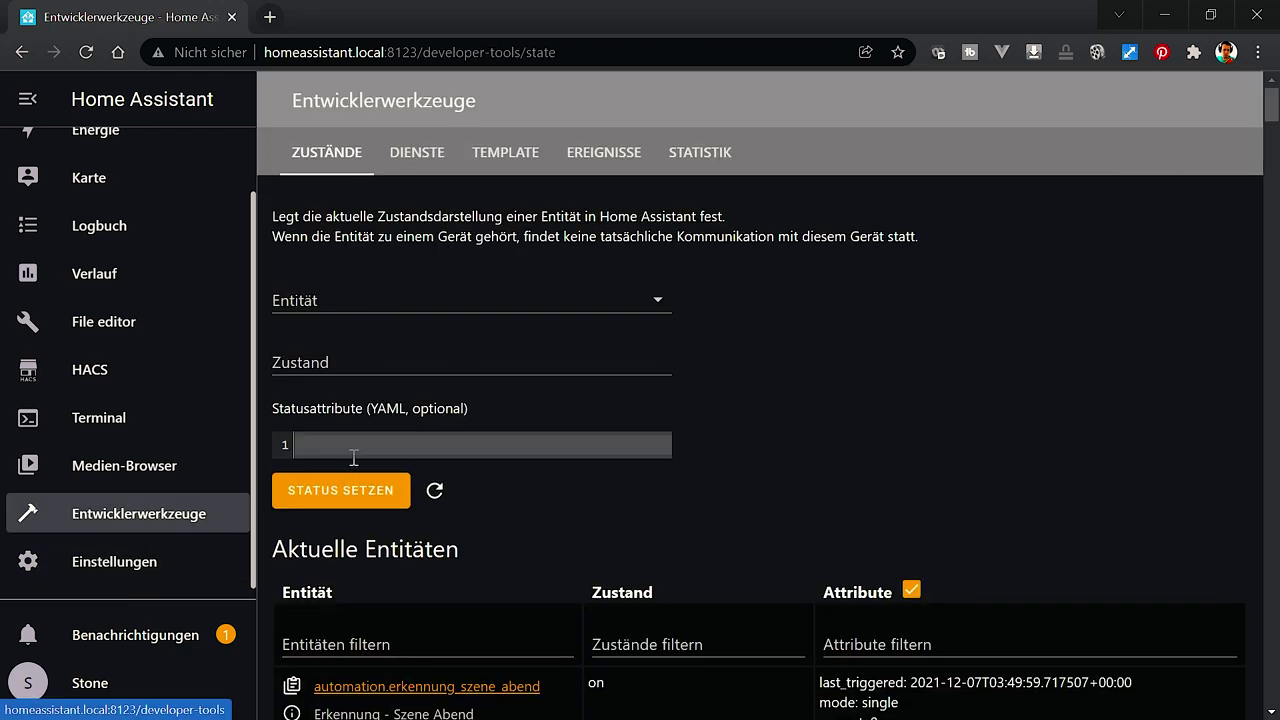
{"action": "left_click", "coordinate": [356, 632]}
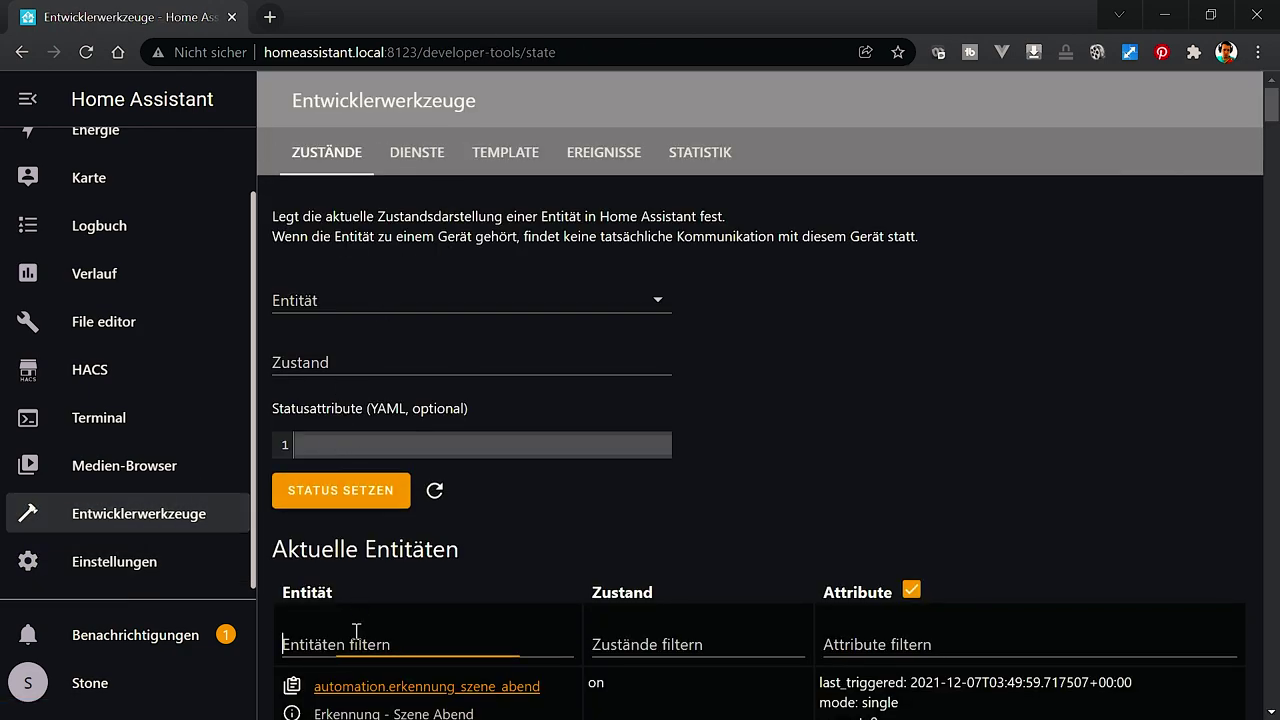
{"action": "type", "text": "kevio"}
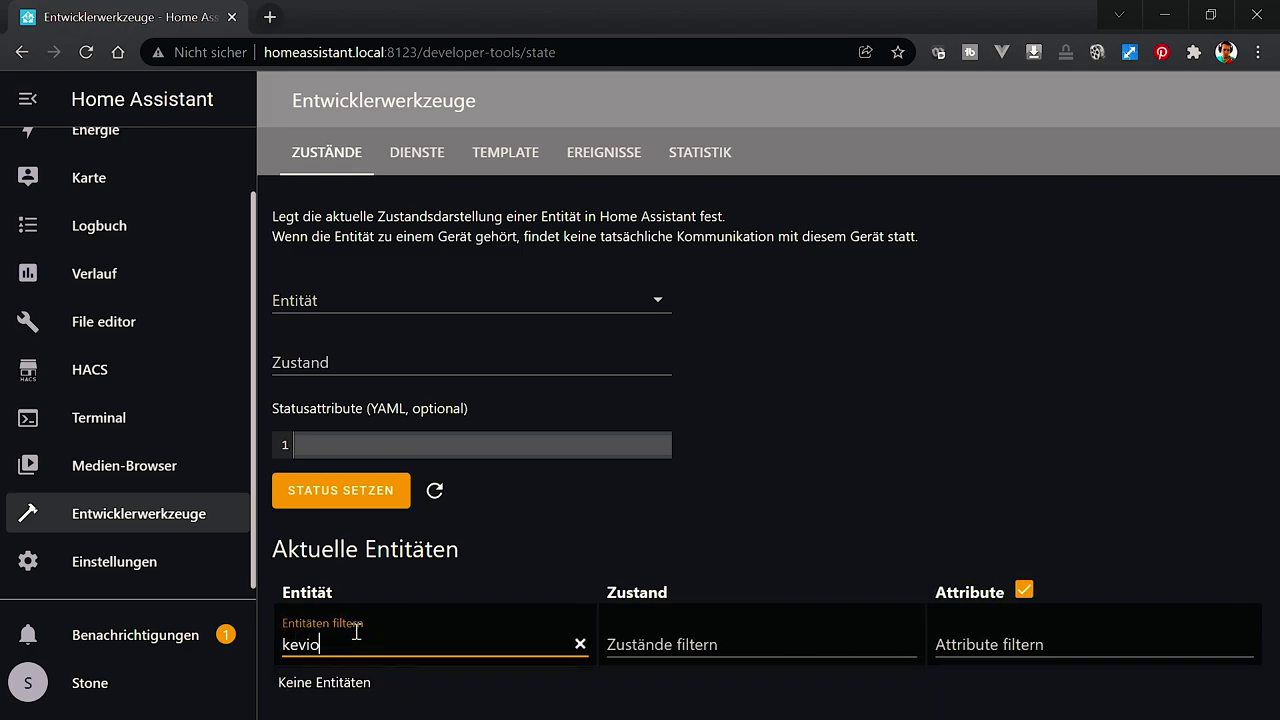
{"action": "key", "text": "BackSpace"}
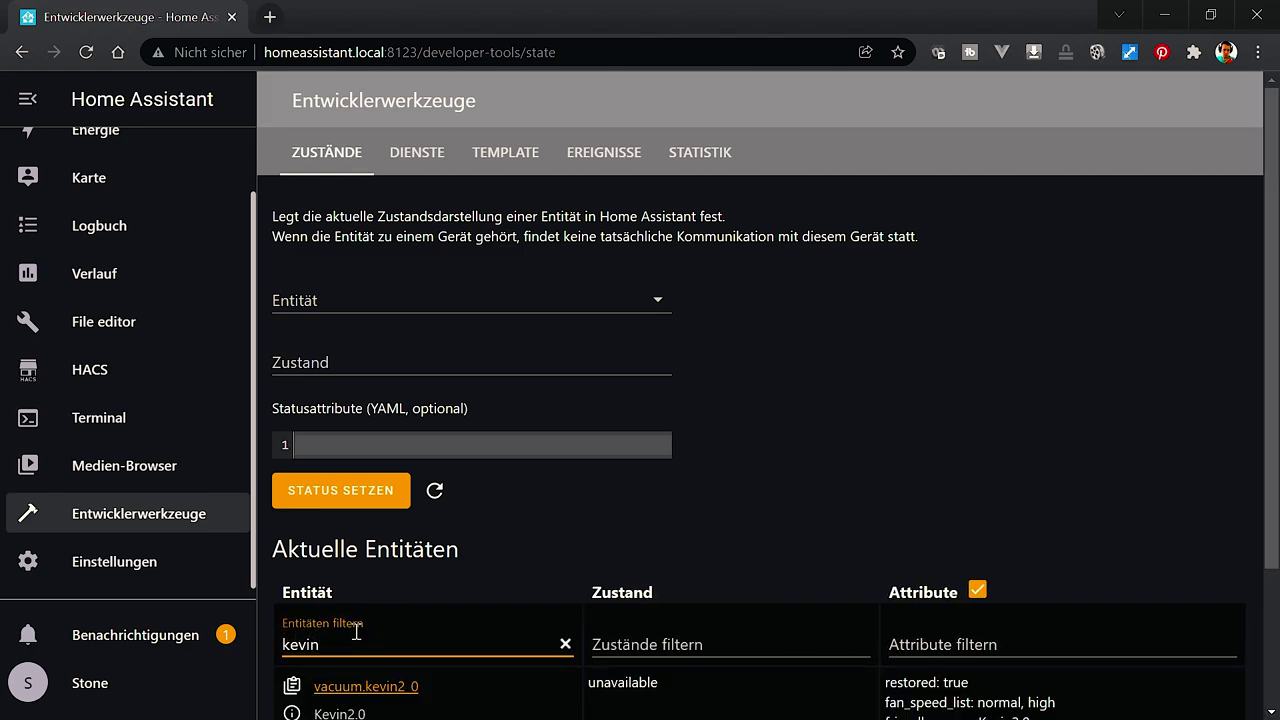
{"action": "scroll", "coordinate": [561, 589], "scroll_direction": "down", "scroll_amount": 2}
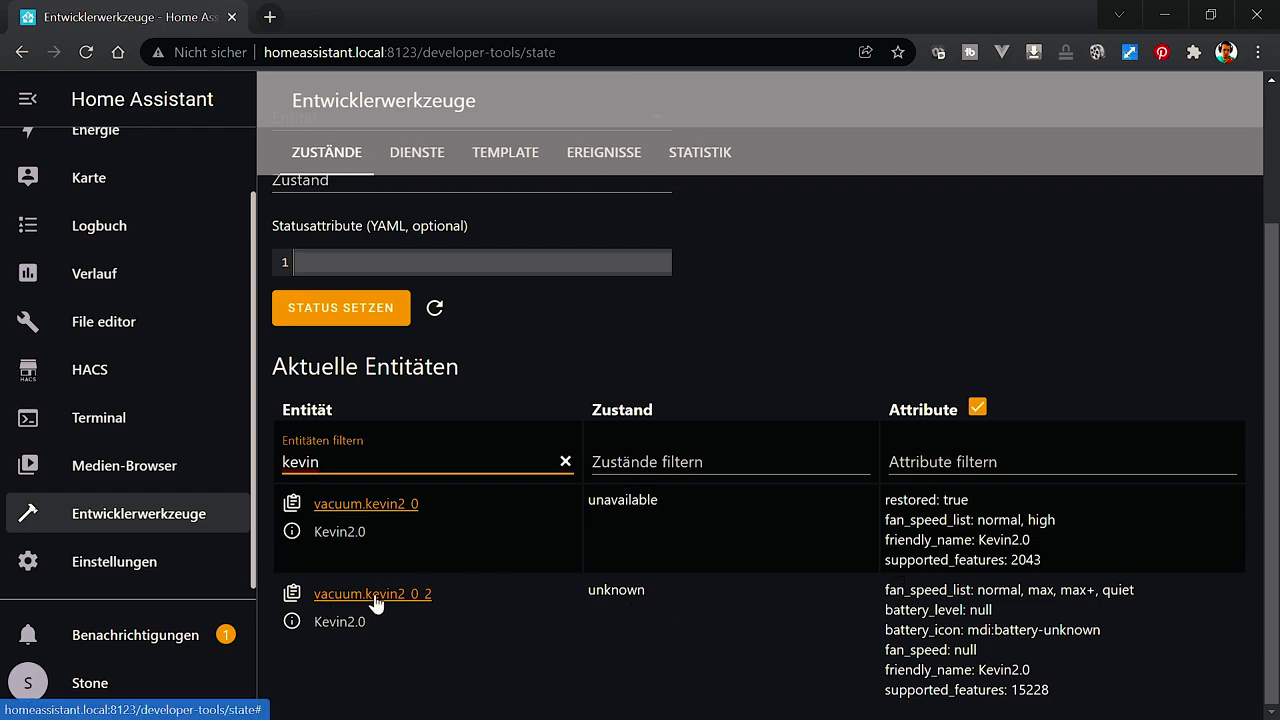
- Examine the state and attributes of vacuum.kevin2_0_2 in the filtered entity list
{"action": "left_click_drag", "start_coordinate": [1016, 614], "coordinate": [1055, 690]}
{"action": "left_click", "coordinate": [614, 590]}
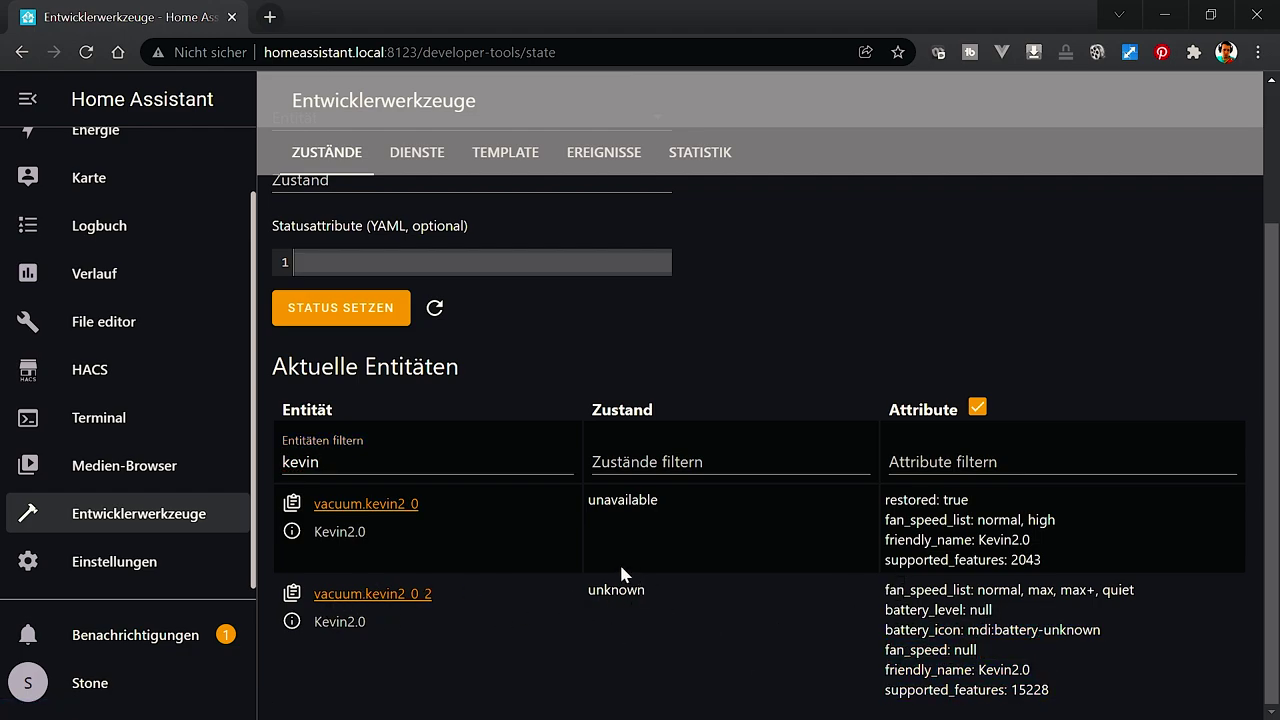
{"action": "double_click", "coordinate": [616, 590]}
{"action": "left_click_drag", "start_coordinate": [1010, 630], "coordinate": [1068, 712]}
{"action": "left_click", "coordinate": [1069, 712]}
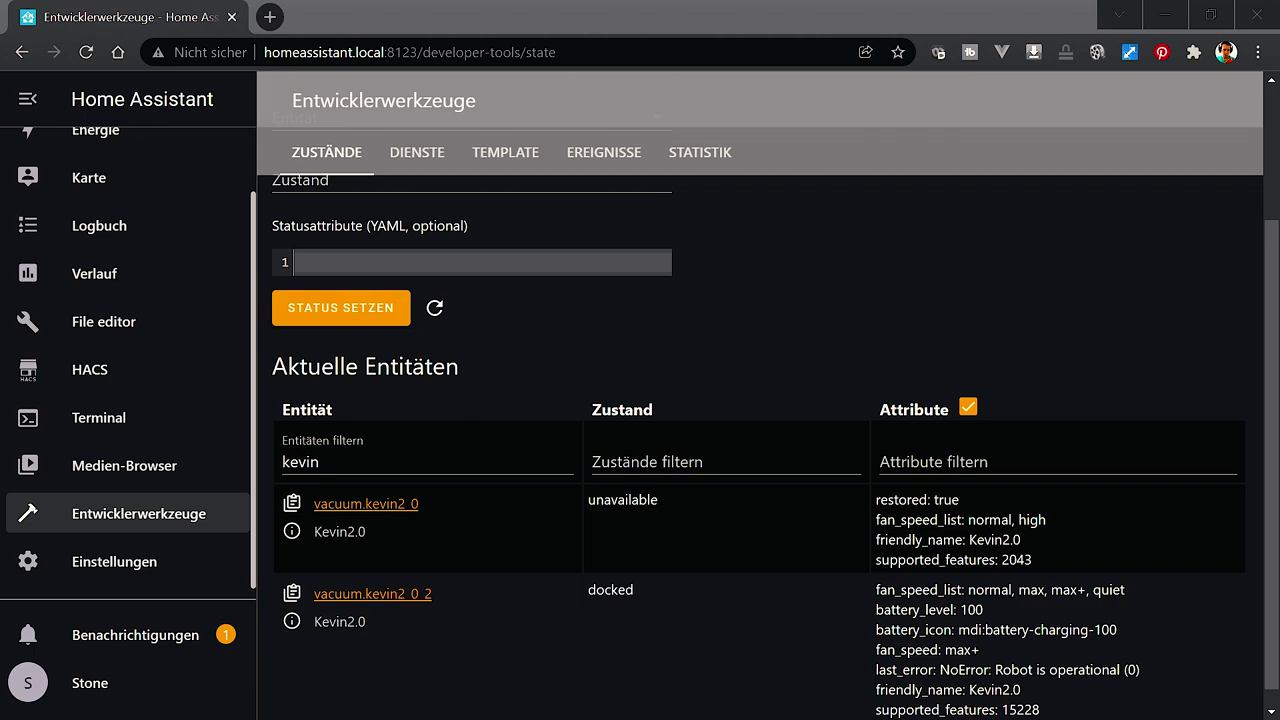
{"action": "scroll", "coordinate": [880, 400], "scroll_direction": "down", "scroll_amount": 1}
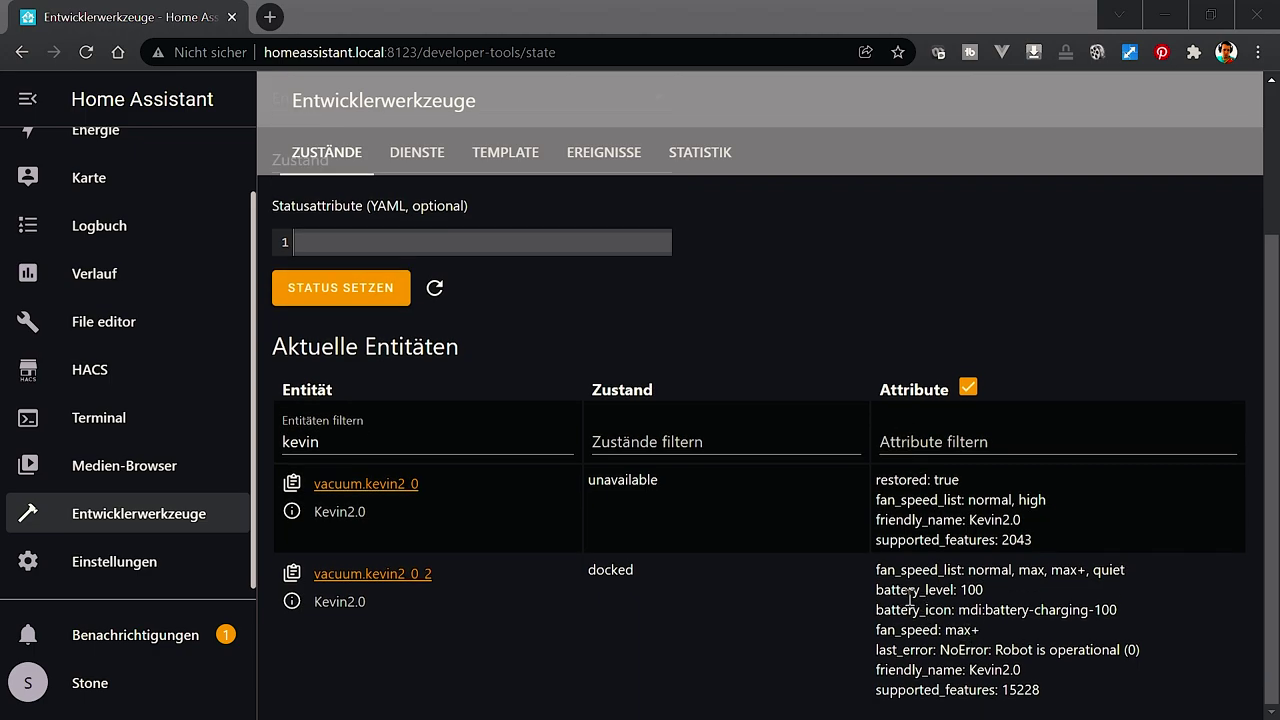
{"action": "left_click_drag", "start_coordinate": [910, 595], "coordinate": [1035, 688]}
{"action": "left_click", "coordinate": [1035, 688]}
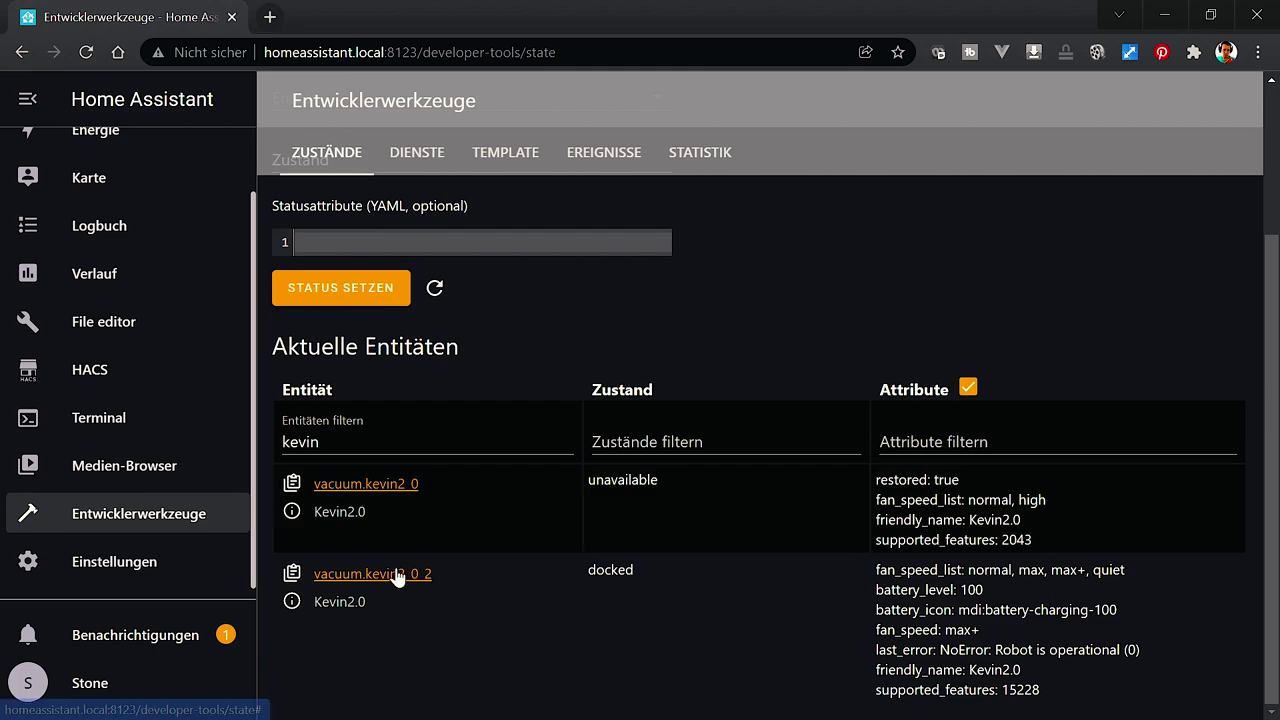
- Load vacuum.kevin2_0_2 into the state editor and examine its fan speed, battery and charging attributes
{"action": "left_click", "coordinate": [340, 578]}
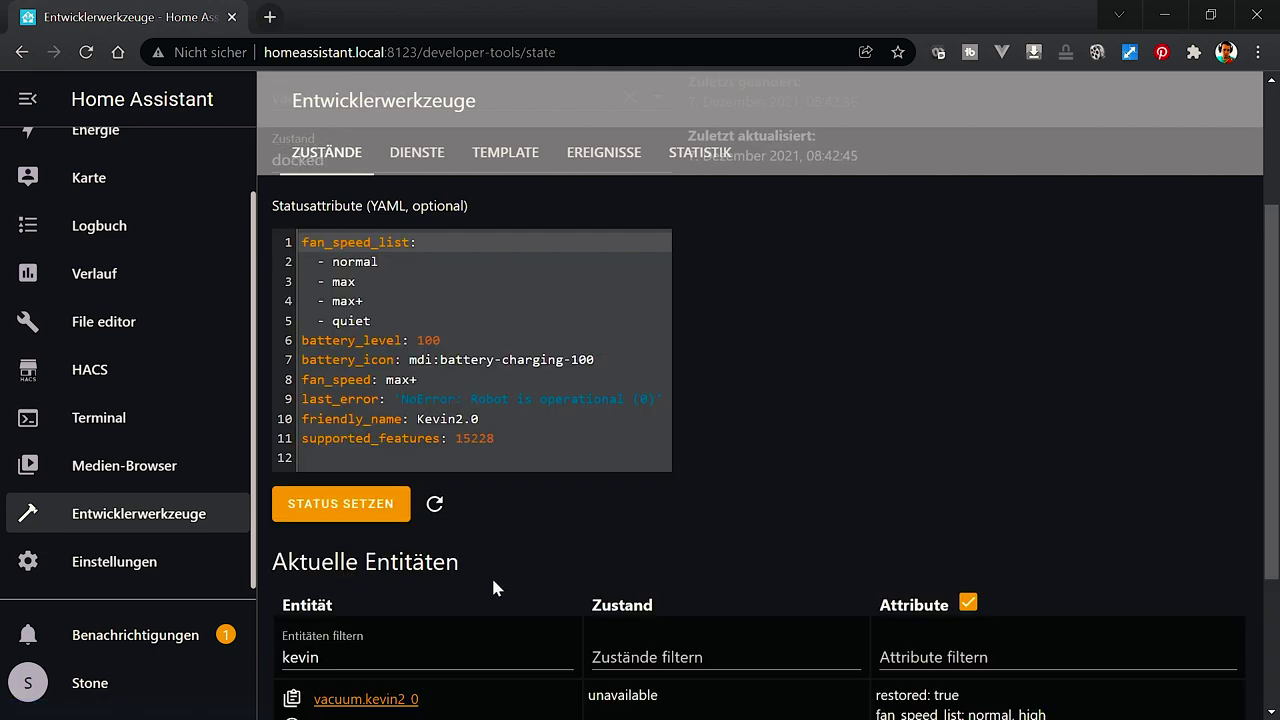
{"action": "scroll", "coordinate": [527, 518], "scroll_direction": "down", "scroll_amount": 2}
{"action": "scroll", "coordinate": [535, 528], "scroll_direction": "up", "scroll_amount": 1}
{"action": "scroll", "coordinate": [535, 522], "scroll_direction": "down", "scroll_amount": 1}
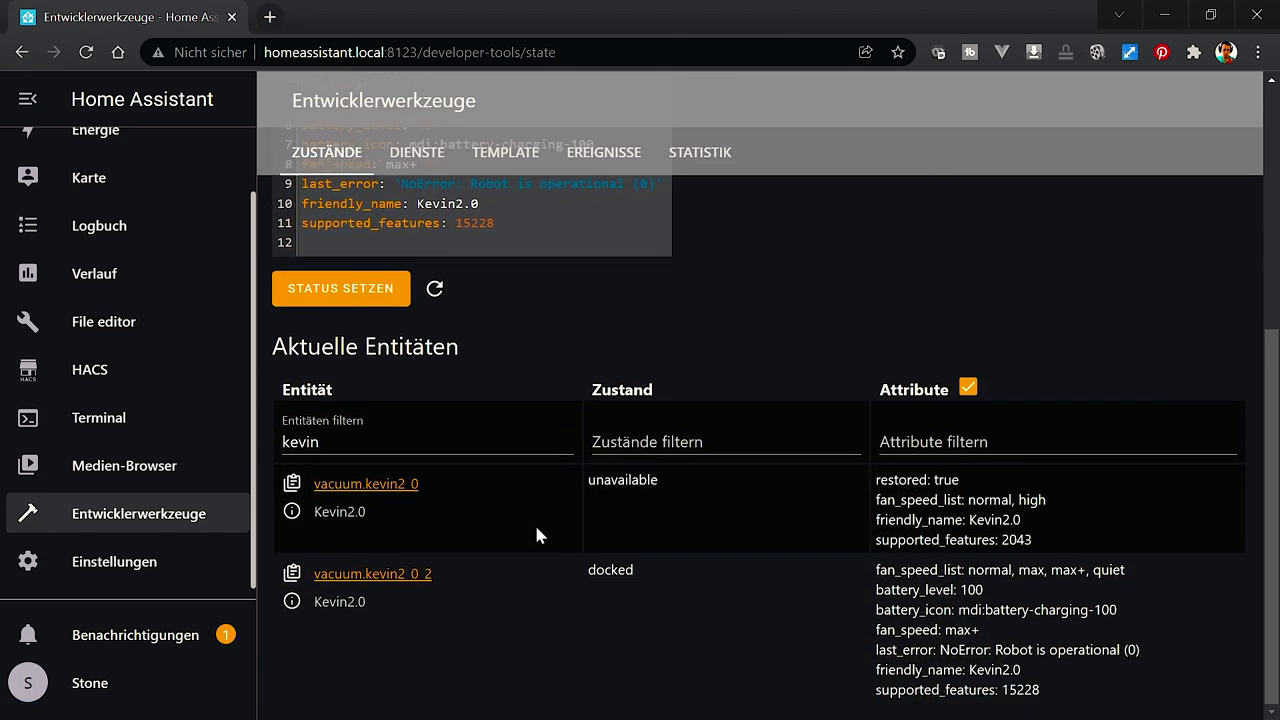
{"action": "scroll", "coordinate": [487, 579], "scroll_direction": "up", "scroll_amount": 4}
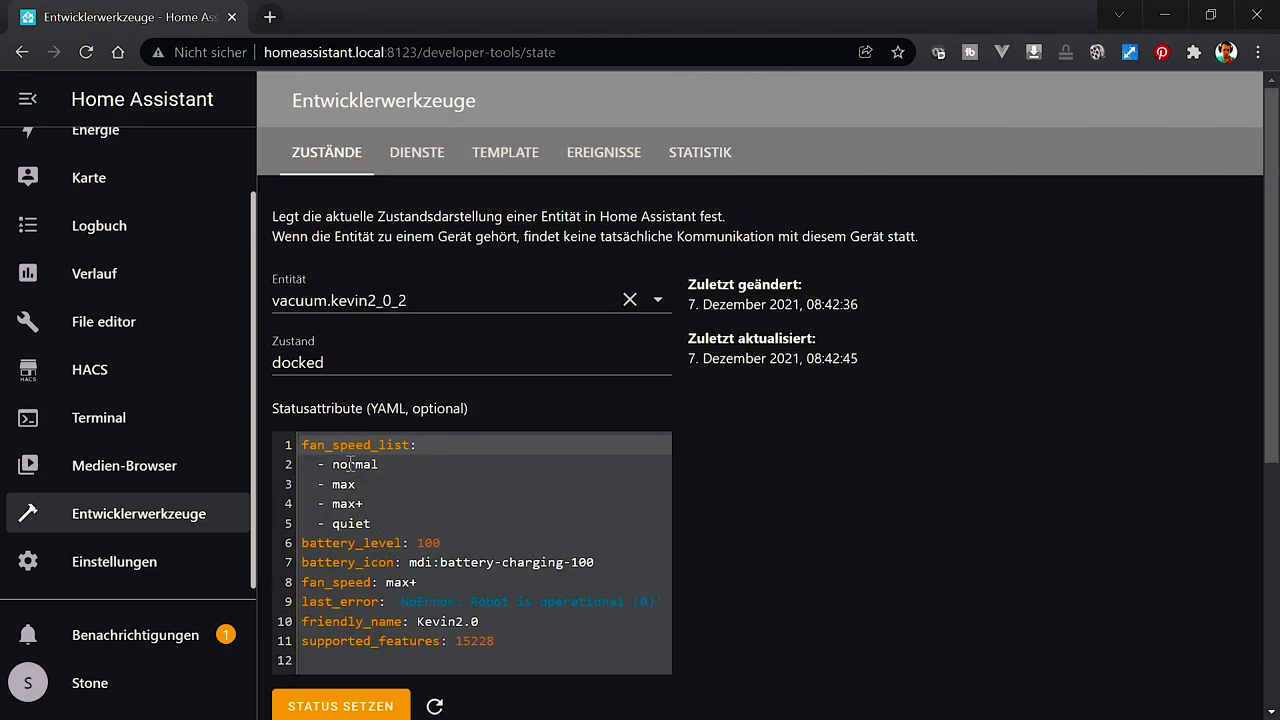
{"action": "left_click_drag", "start_coordinate": [349, 463], "coordinate": [425, 519]}
{"action": "left_click", "coordinate": [464, 530]}
{"action": "left_click_drag", "start_coordinate": [355, 552], "coordinate": [505, 618]}
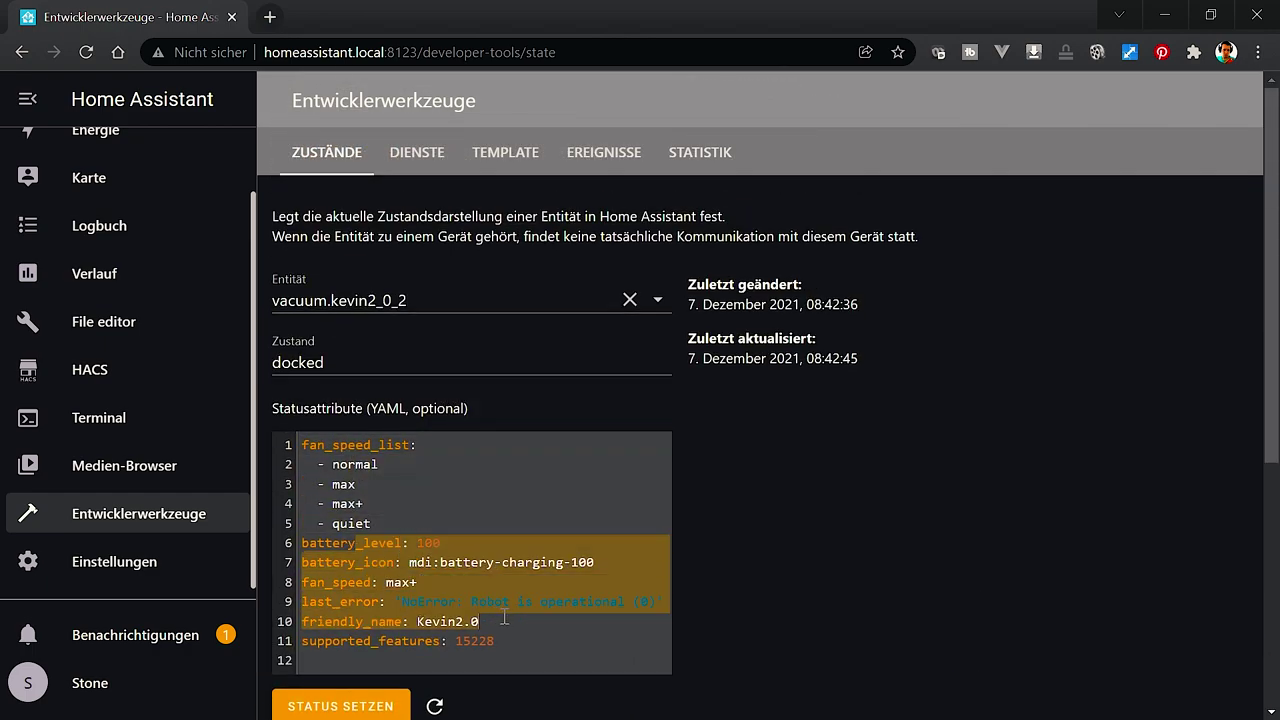
{"action": "left_click", "coordinate": [505, 618]}
{"action": "left_click_drag", "start_coordinate": [595, 567], "coordinate": [438, 565]}
{"action": "double_click", "coordinate": [530, 563]}
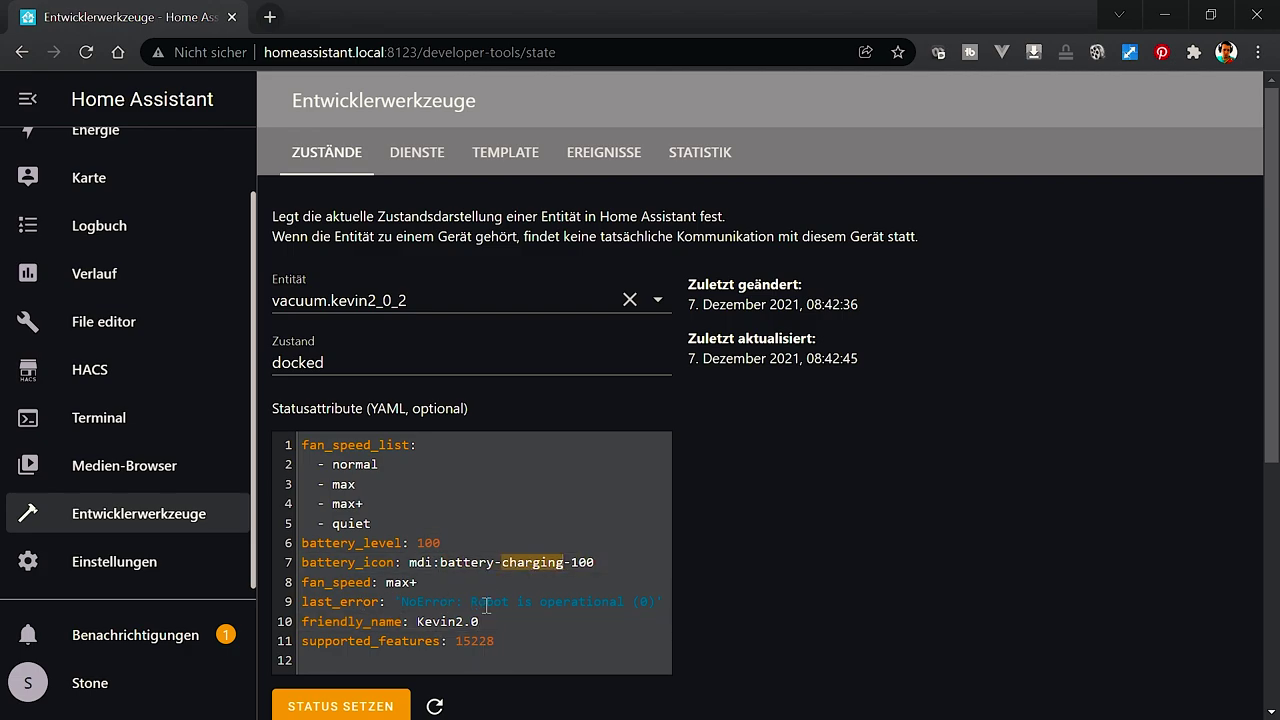
- Return to the filtered entity list and check the current state of vacuum.kevin2_0_2
{"action": "scroll", "coordinate": [716, 603], "scroll_direction": "down", "scroll_amount": 4}
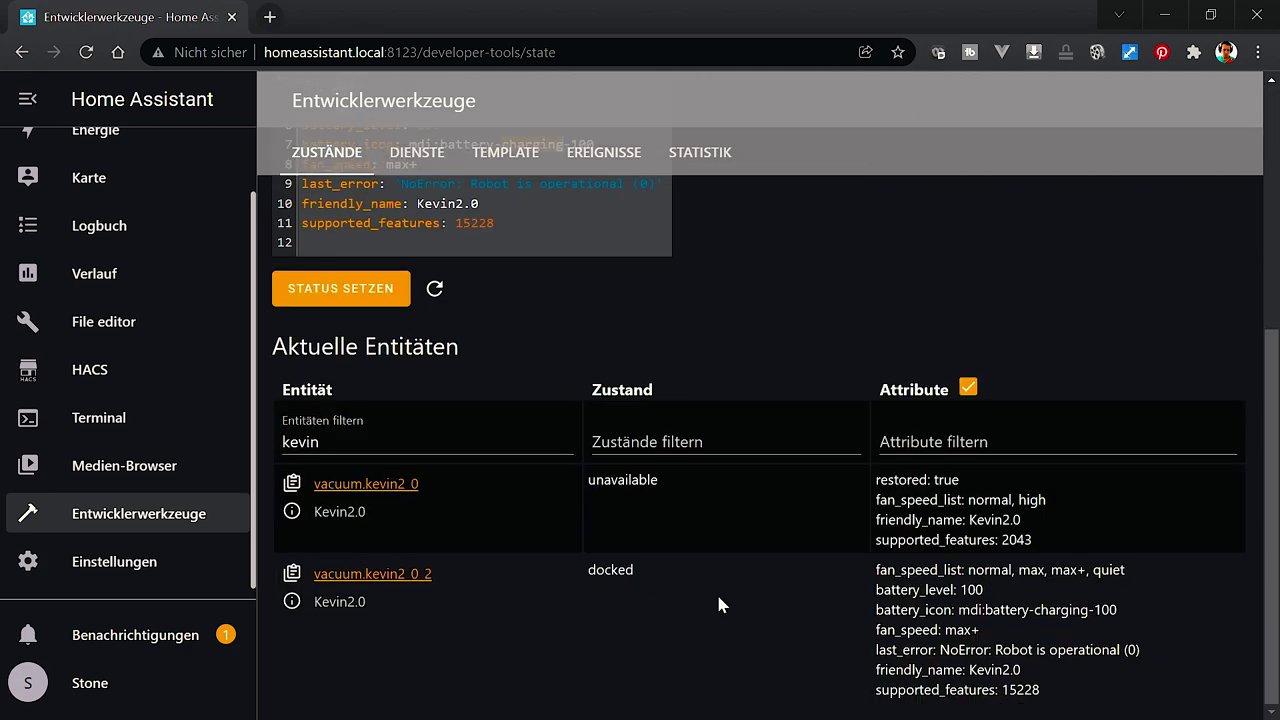
{"action": "double_click", "coordinate": [616, 569]}
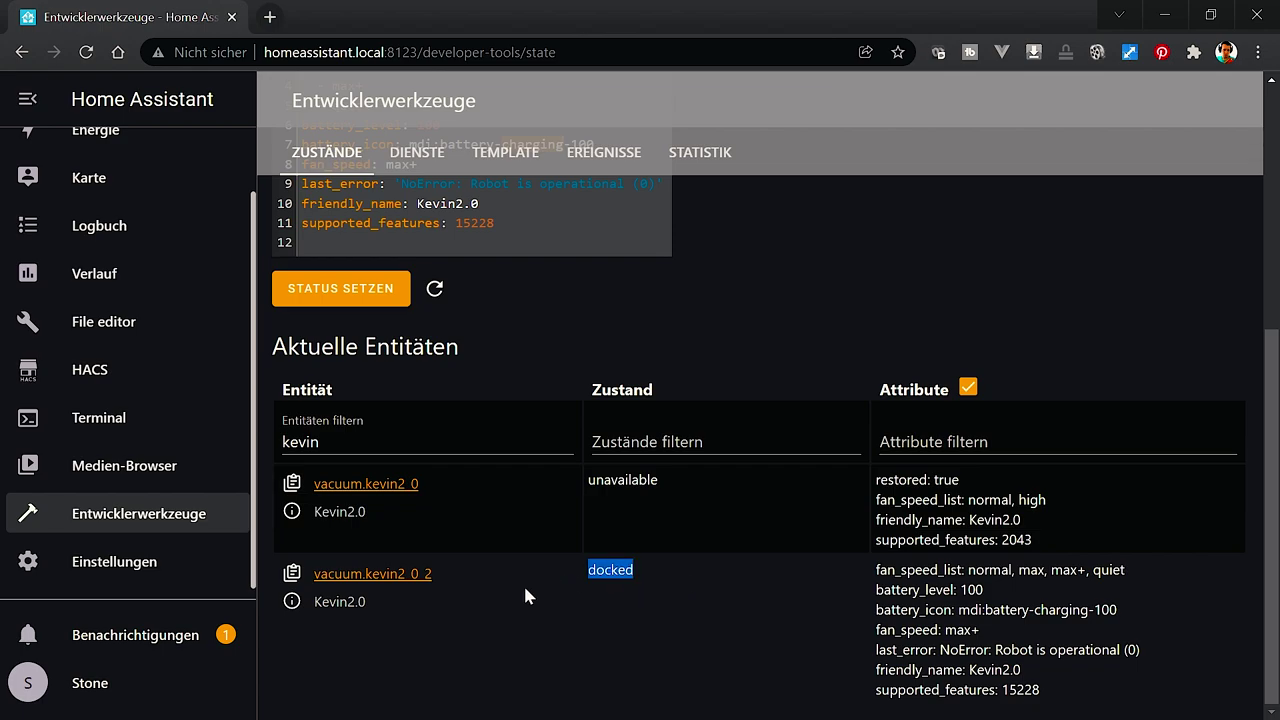
{"action": "left_click", "coordinate": [388, 446]}
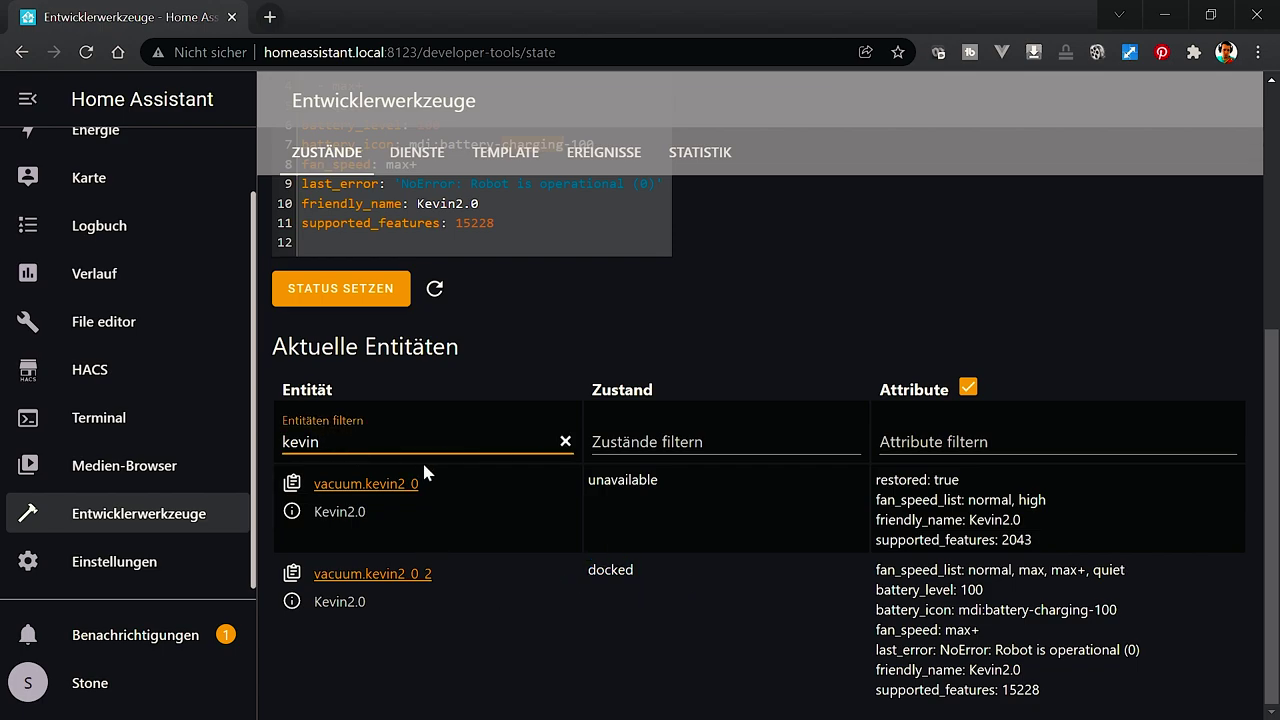
{"action": "key", "text": "ctrl+a"}
{"action": "key", "text": "Right"}
- Go to the dashboard's YT view, start editing it and add the custom Vacuum Card
{"action": "key", "text": "alt+Left"}
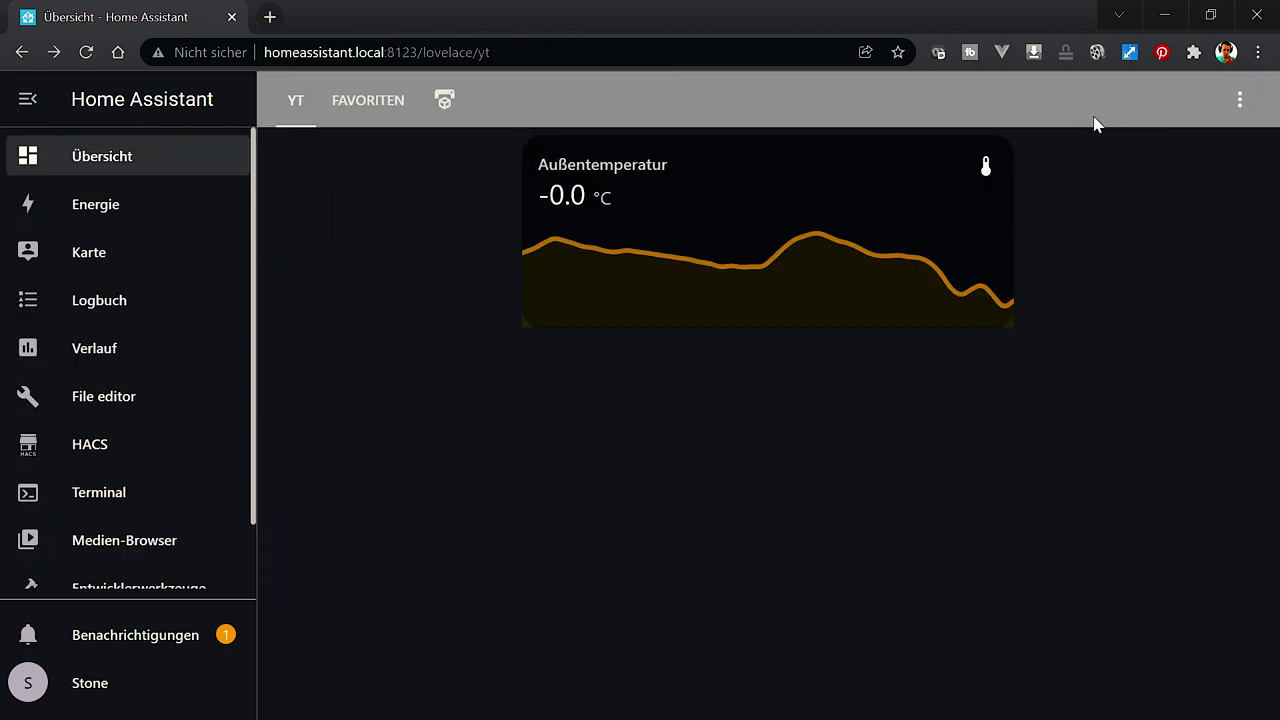
{"action": "left_click", "coordinate": [1240, 100]}
{"action": "left_click", "coordinate": [1118, 160]}
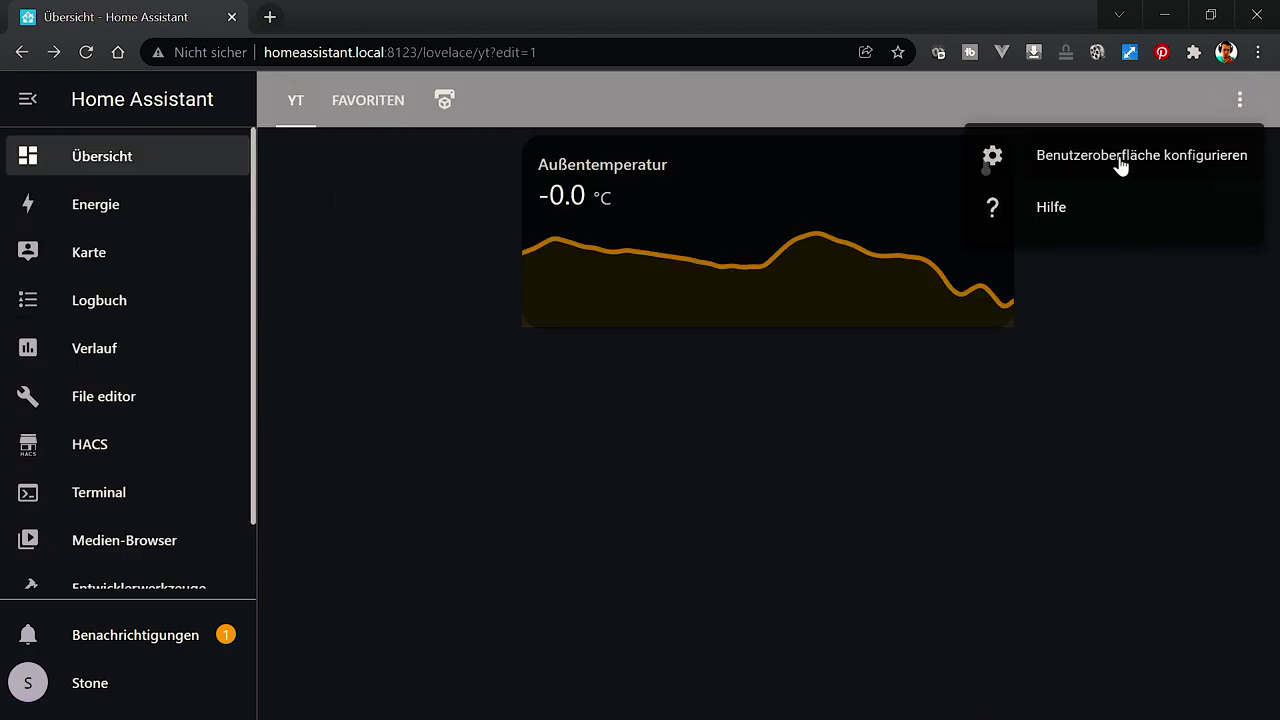
{"action": "left_click", "coordinate": [1120, 480]}
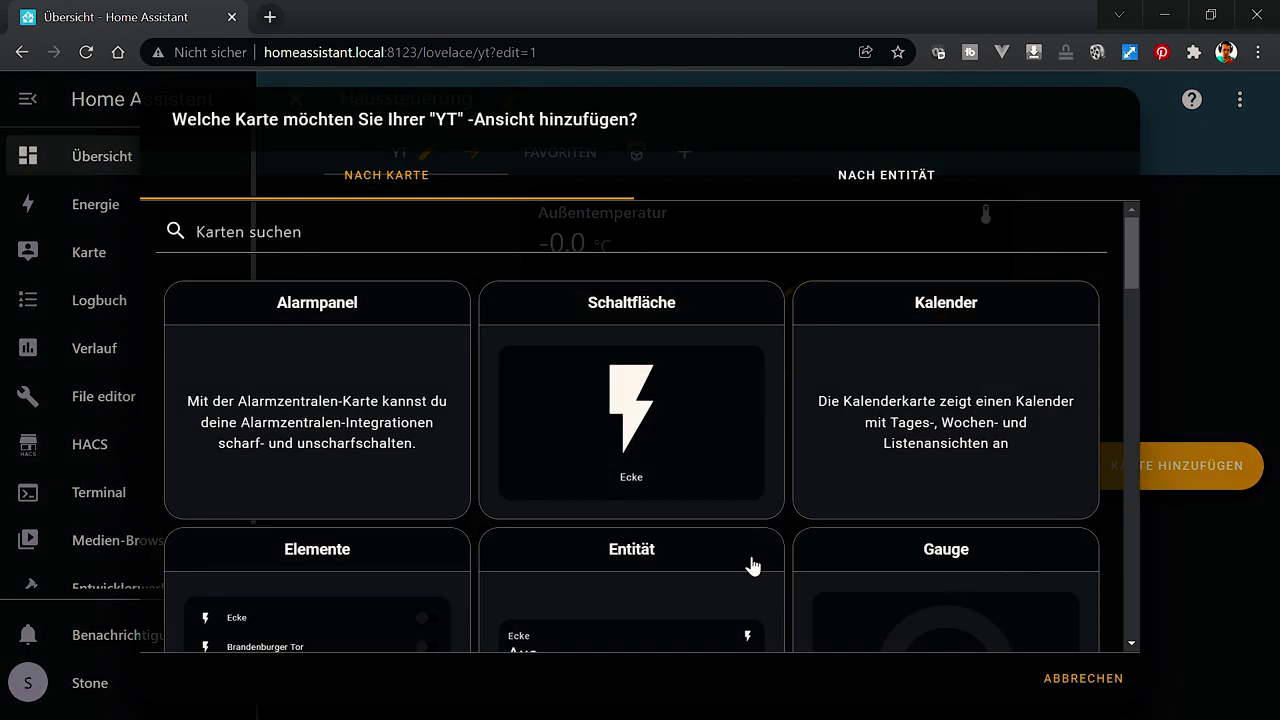
{"action": "scroll", "coordinate": [600, 530], "scroll_direction": "down", "scroll_amount": 5}
{"action": "scroll", "coordinate": [510, 510], "scroll_direction": "down", "scroll_amount": 15}
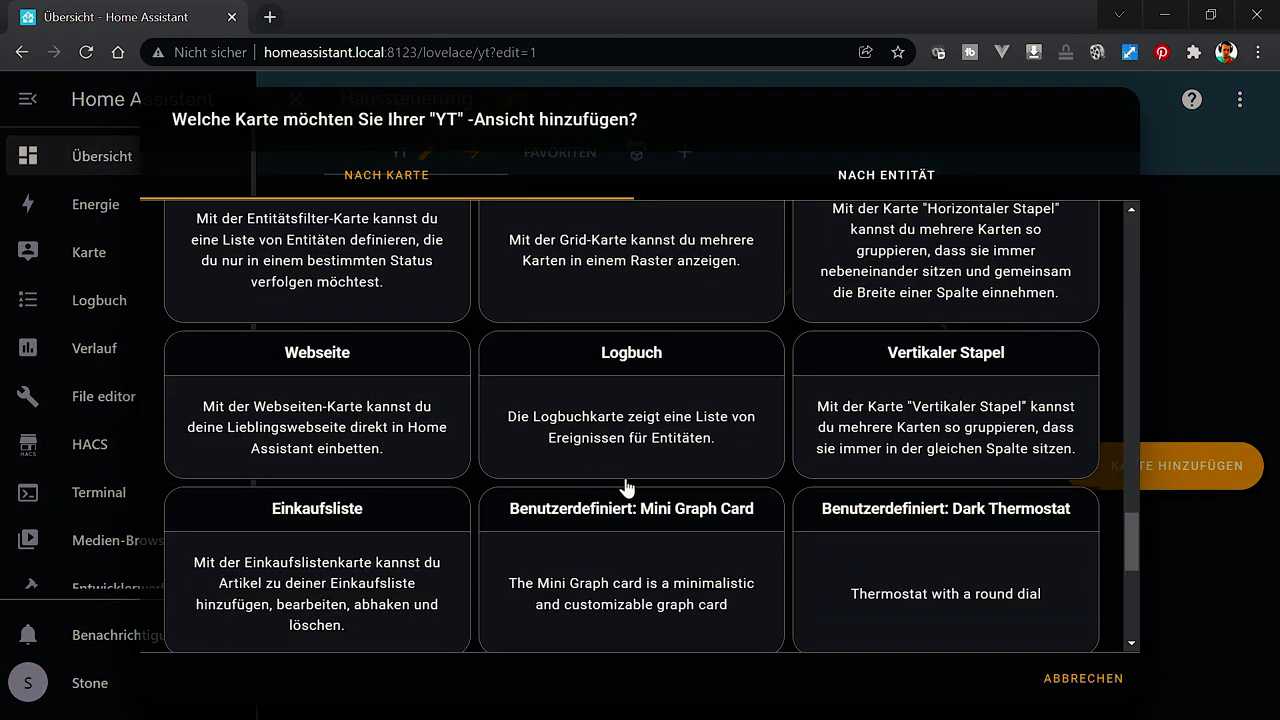
{"action": "left_click", "coordinate": [310, 506]}
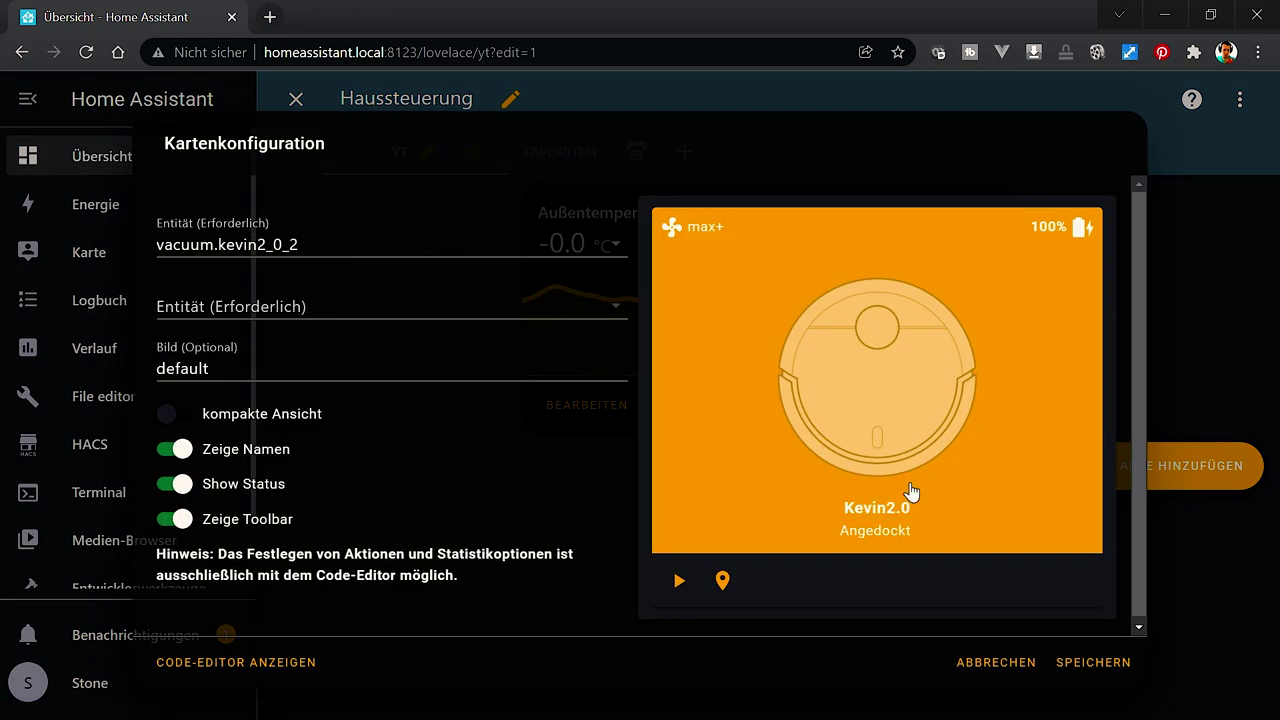
- Save the vacuum card with vacuum.kevin2_0_2 as its entity and leave dashboard editing
{"action": "left_click", "coordinate": [301, 308]}
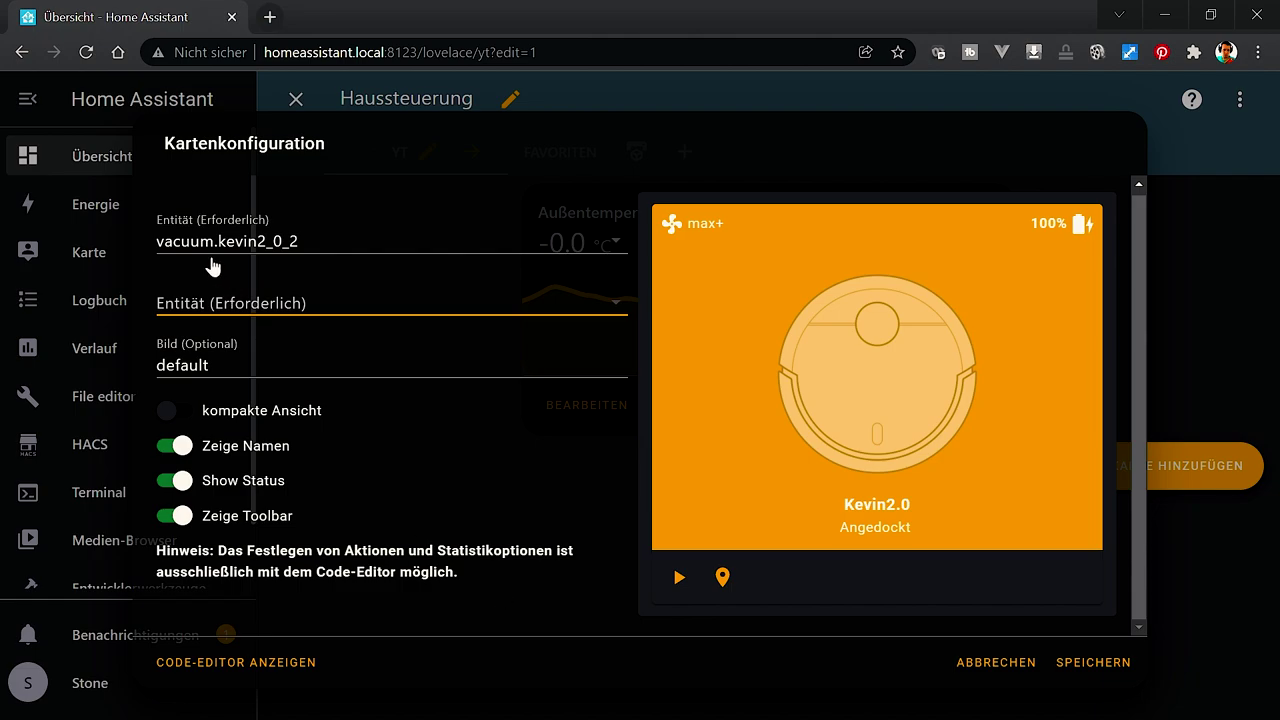
{"action": "left_click", "coordinate": [1110, 662]}
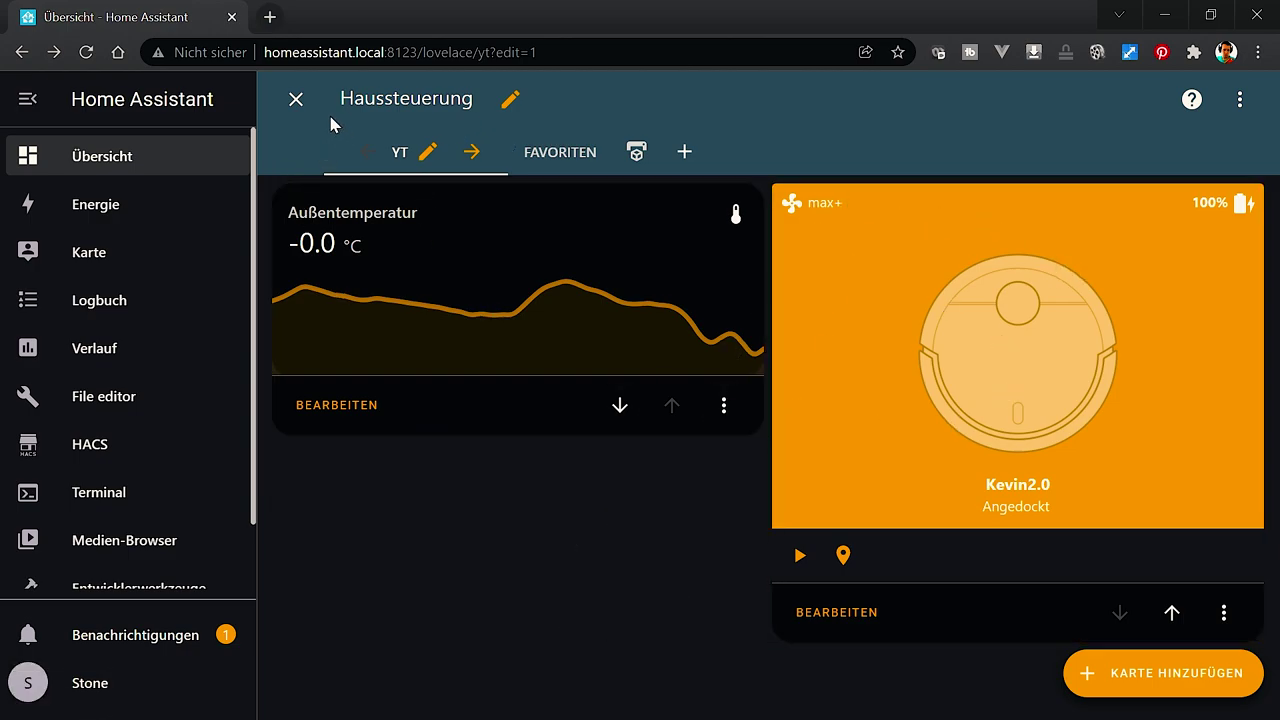
{"action": "left_click", "coordinate": [298, 100]}
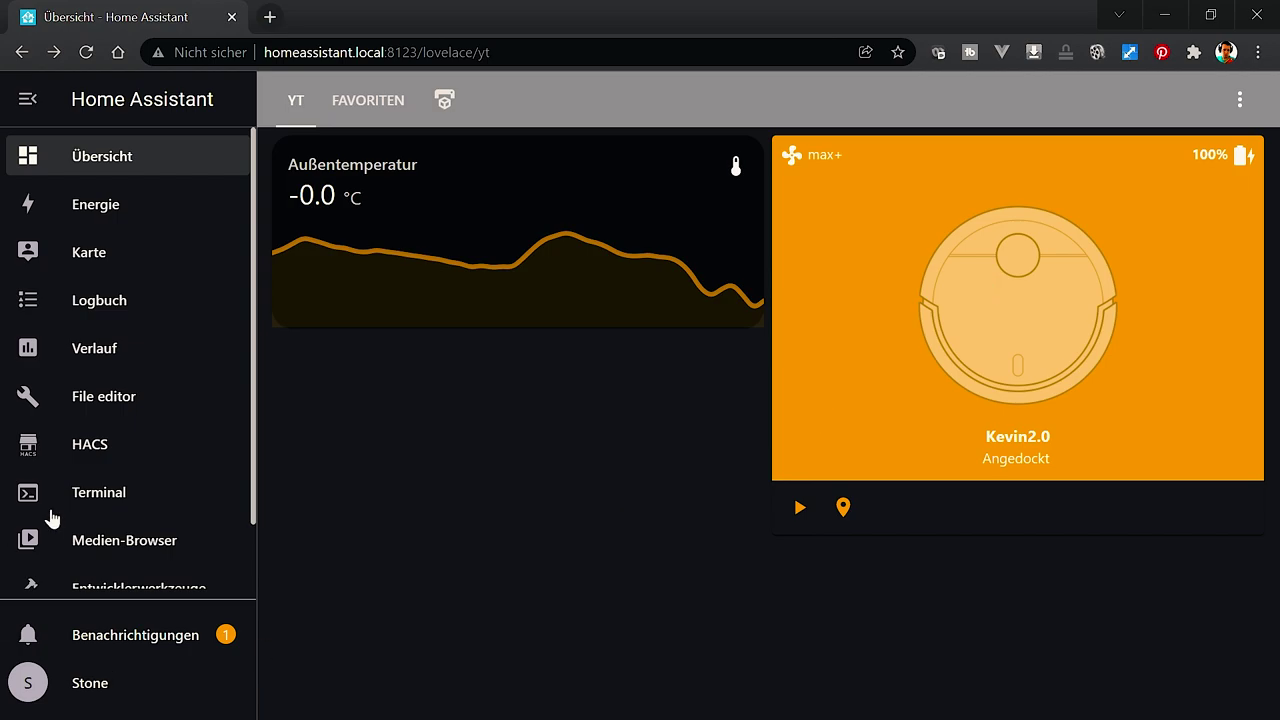
- Open the settings, visit the integrations page and return to the main settings overview
{"action": "scroll", "coordinate": [130, 568], "scroll_direction": "down", "scroll_amount": 2}
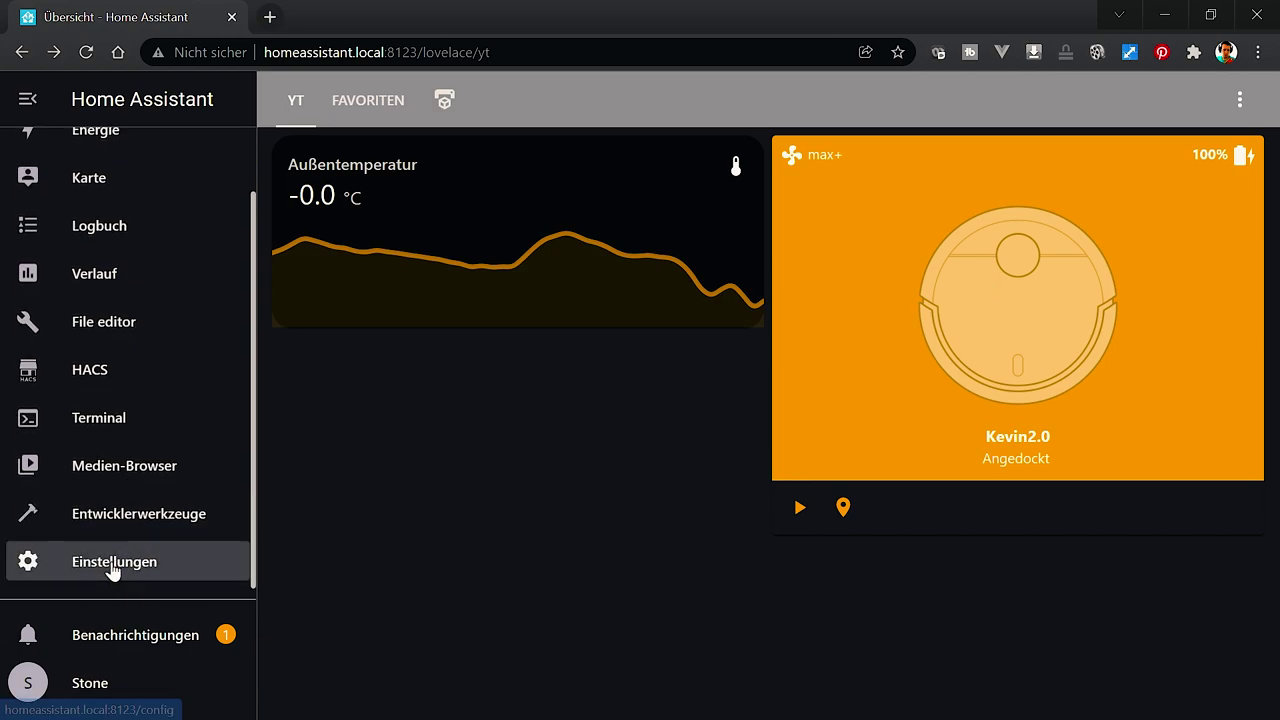
{"action": "left_click", "coordinate": [120, 560]}
{"action": "left_click", "coordinate": [646, 250]}
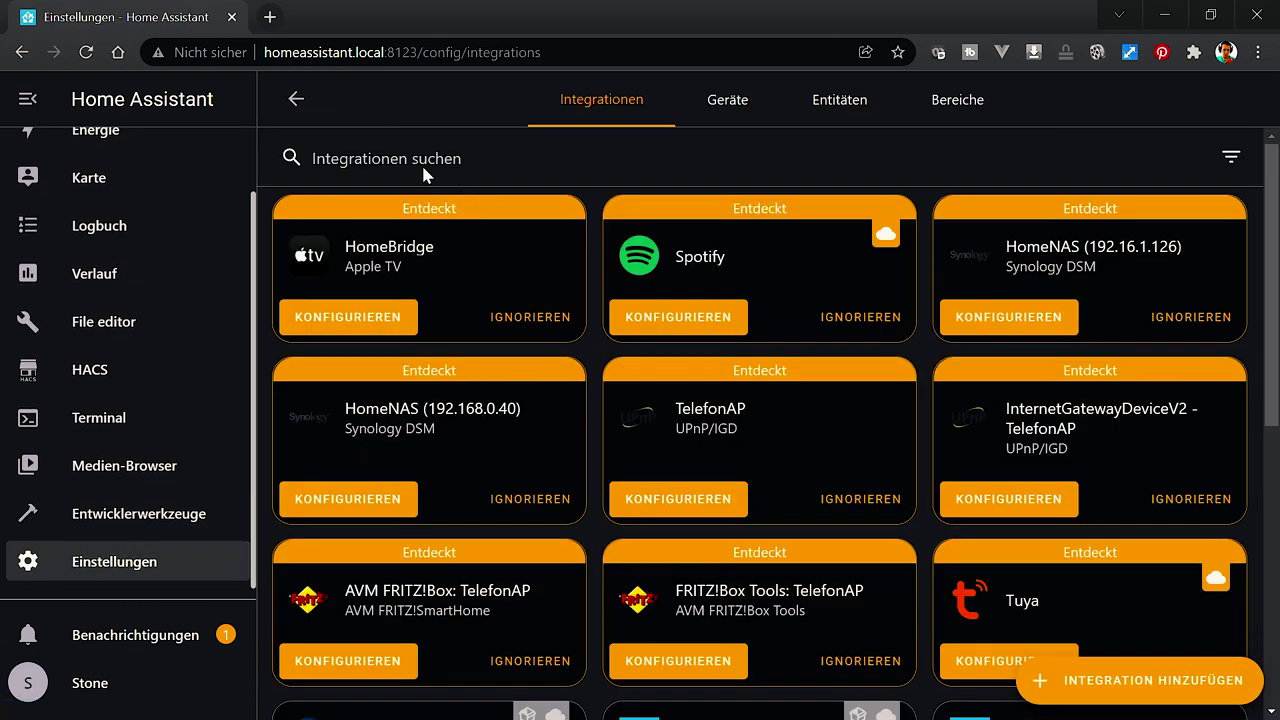
{"action": "left_click", "coordinate": [296, 99]}
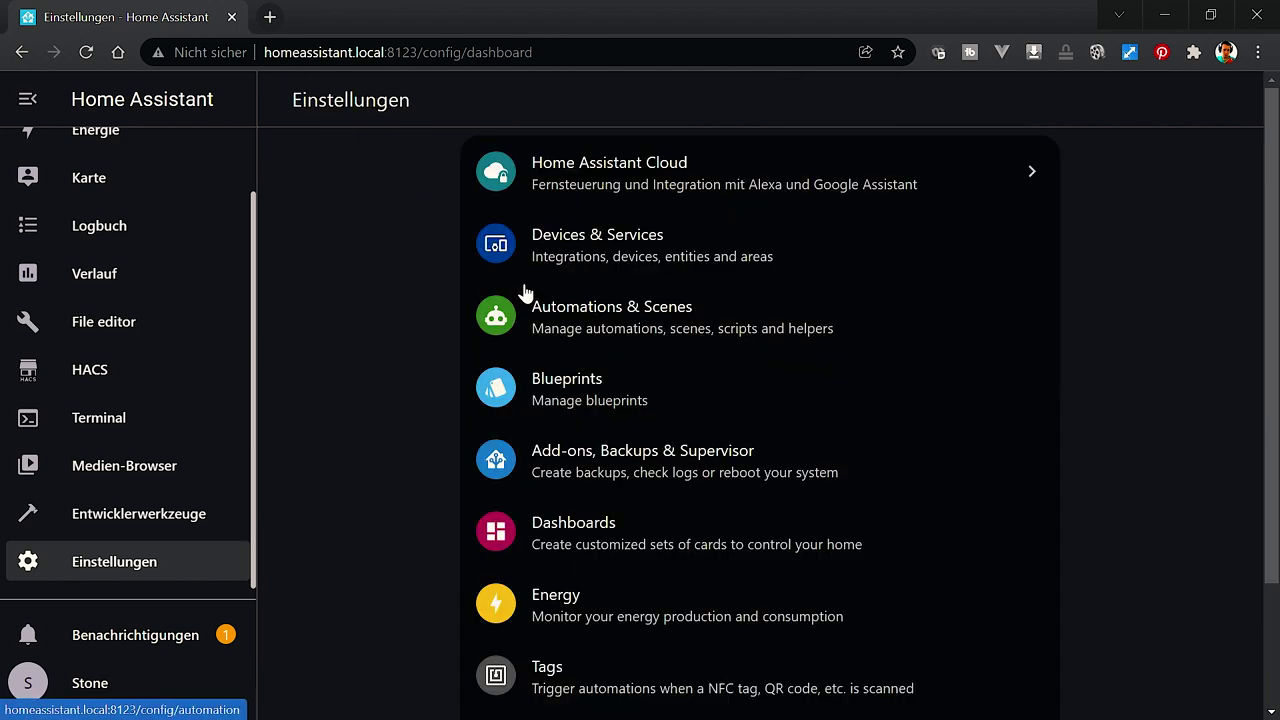
- Restart the Home Assistant server from the server controls and confirm the restart
{"action": "scroll", "coordinate": [623, 620], "scroll_direction": "down", "scroll_amount": 2}
{"action": "left_click", "coordinate": [647, 660]}
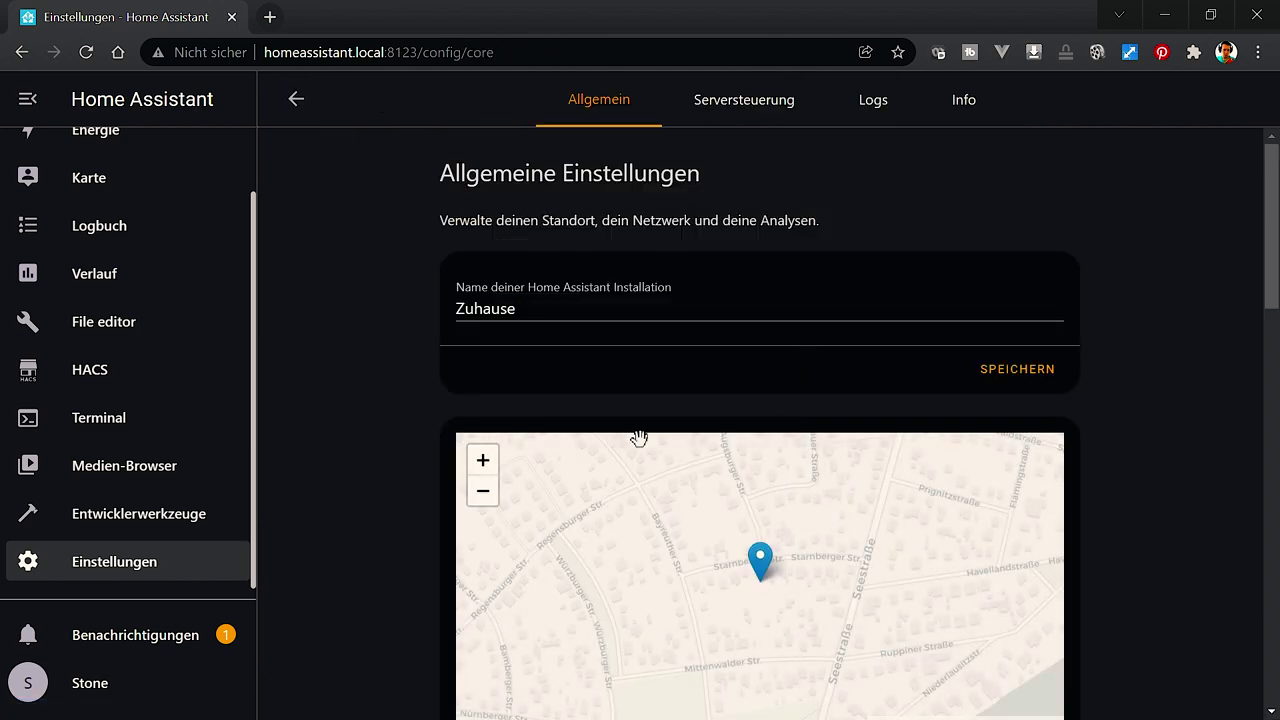
{"action": "left_click", "coordinate": [720, 105]}
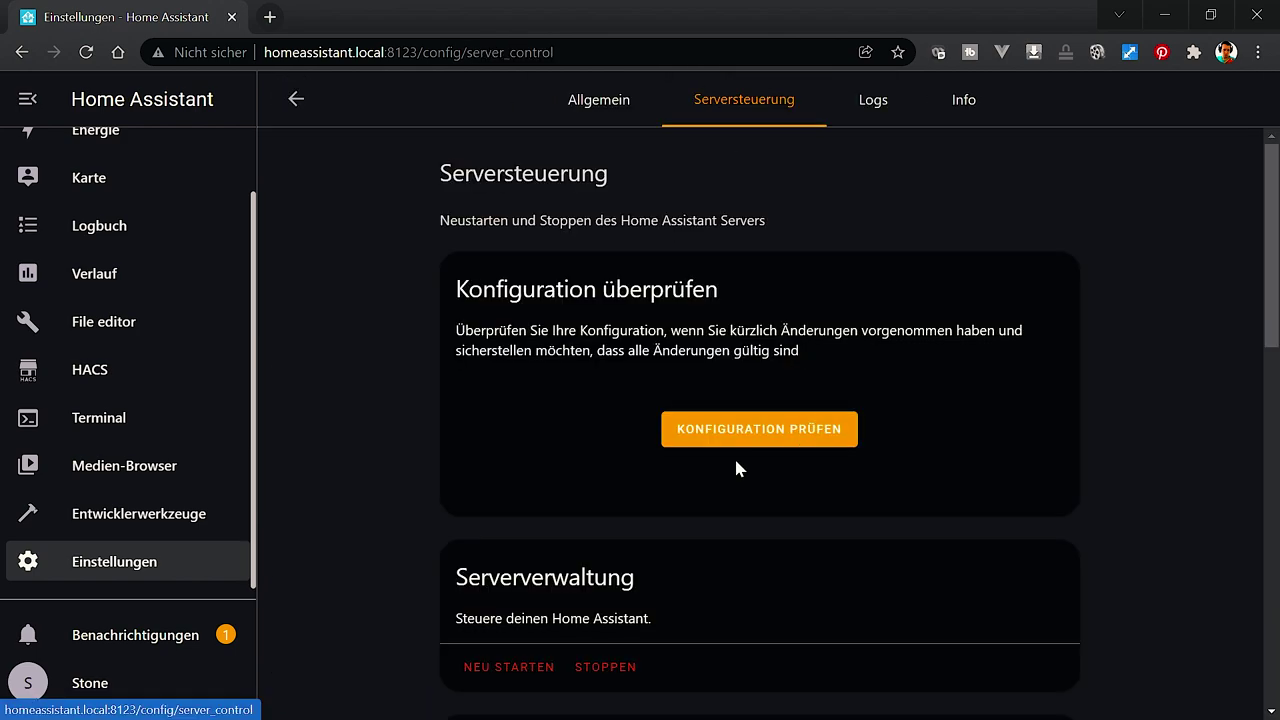
{"action": "left_click", "coordinate": [505, 668]}
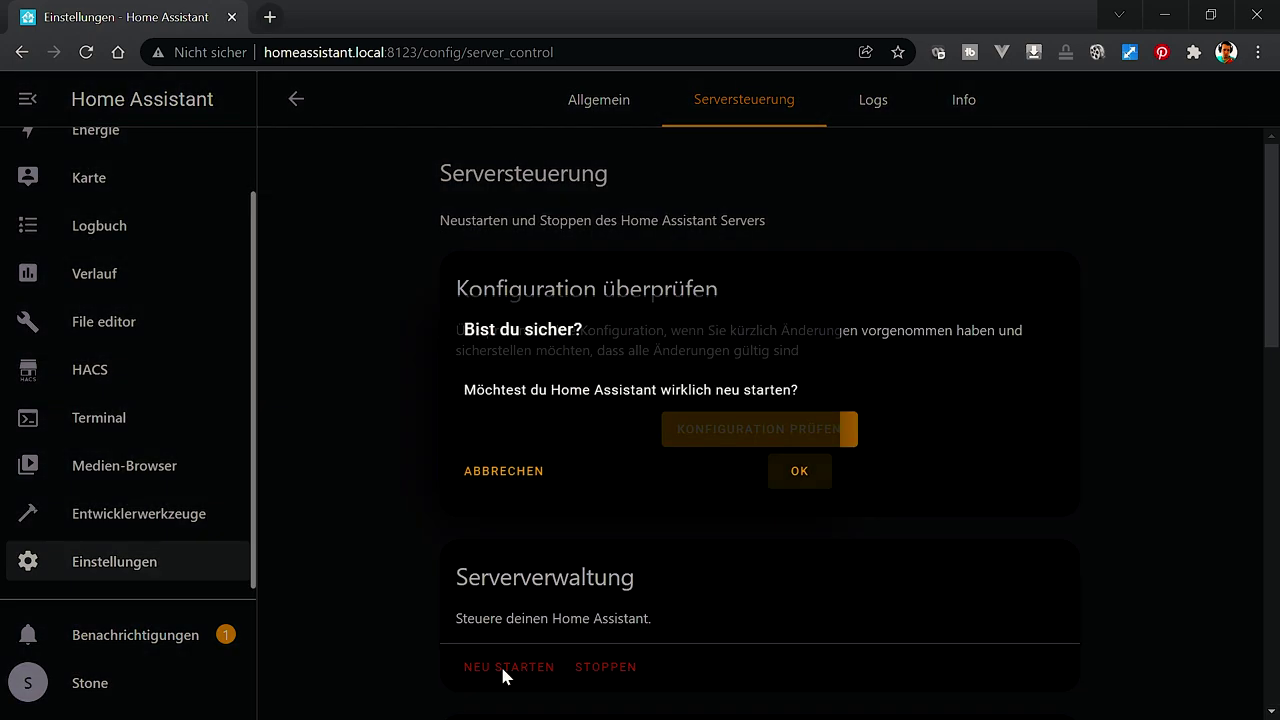
{"action": "left_click", "coordinate": [806, 476]}
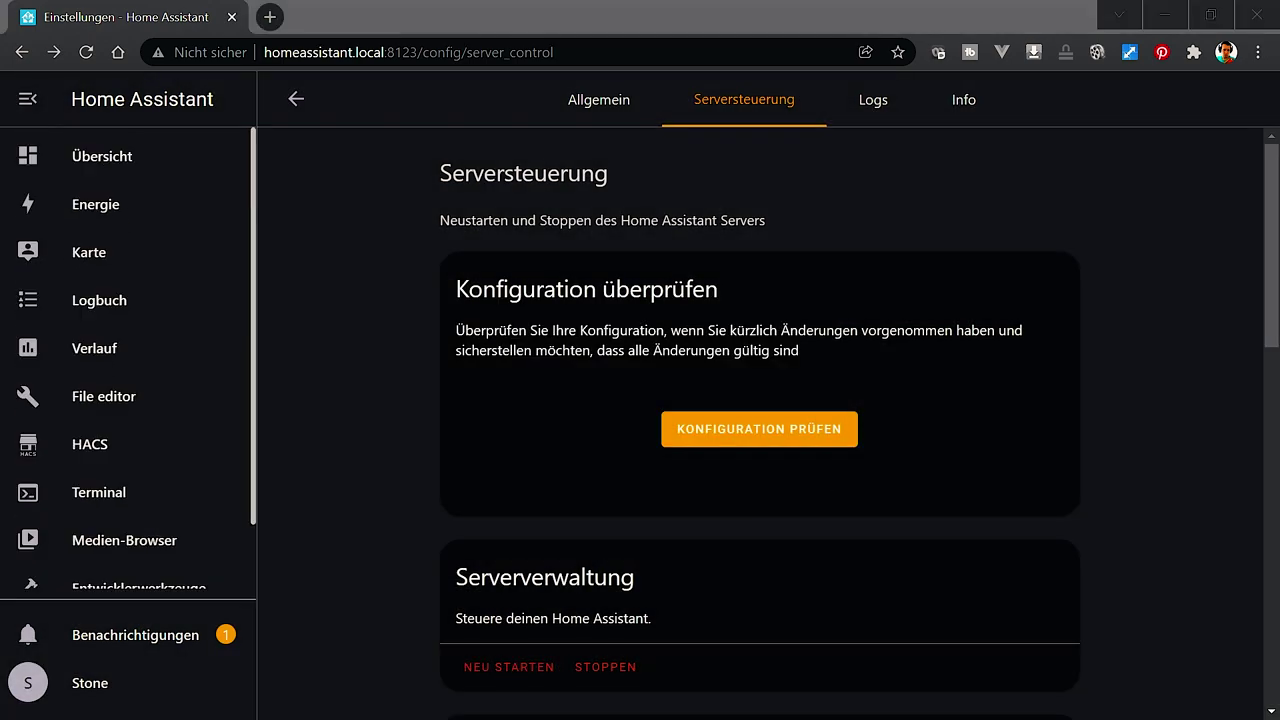
- Find the Deebot 4 Home Assistant integration in the settings and show the list of its entities
{"action": "scroll", "coordinate": [95, 540], "scroll_direction": "down", "scroll_amount": 1}
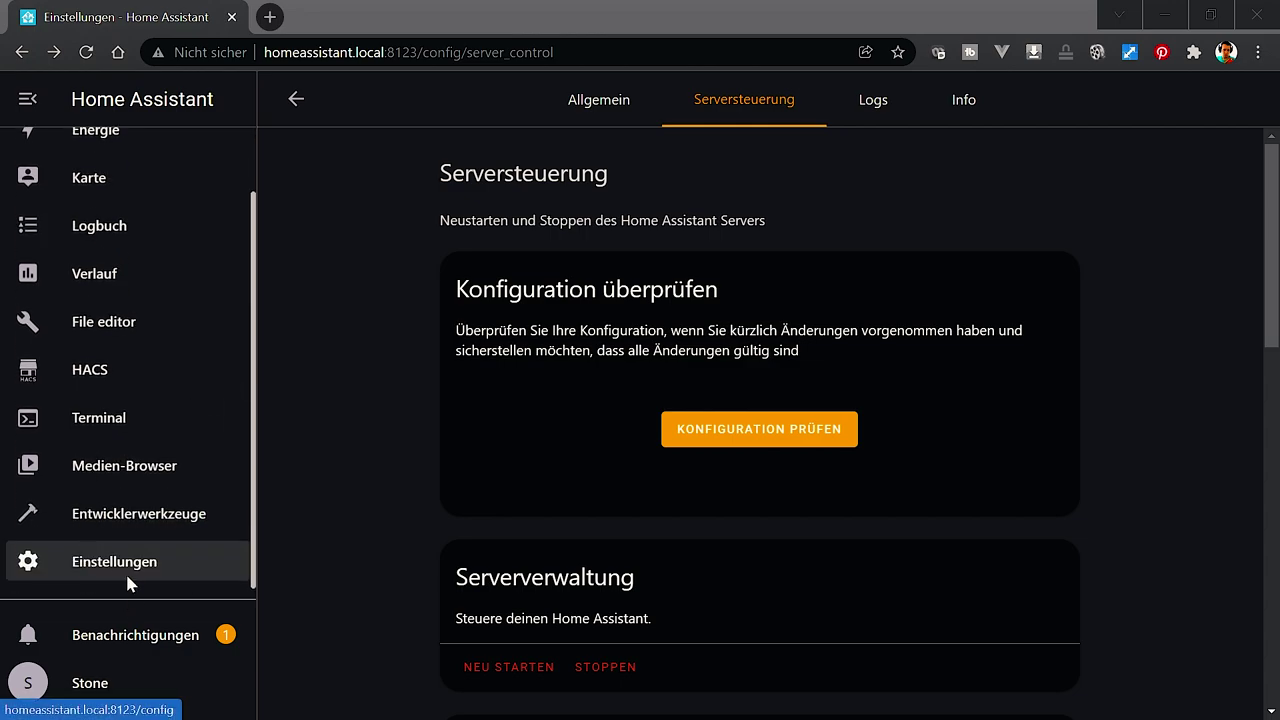
{"action": "left_click", "coordinate": [90, 565]}
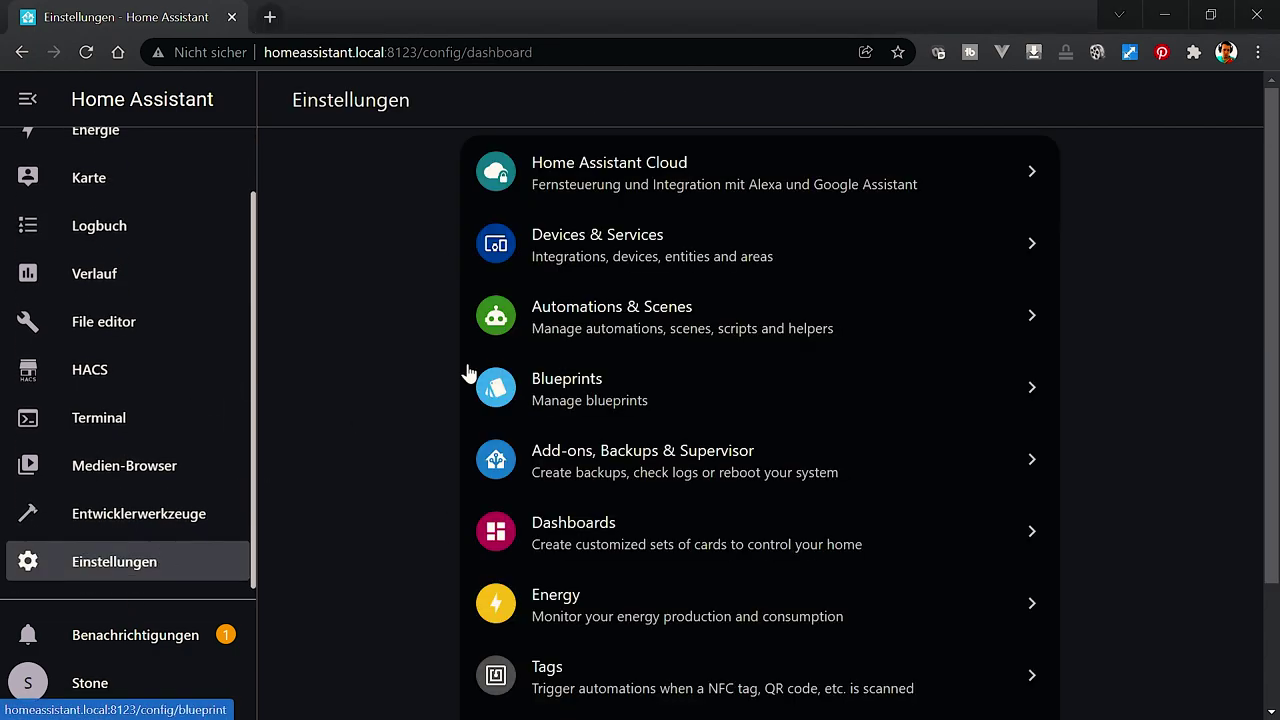
{"action": "left_click", "coordinate": [645, 240]}
{"action": "scroll", "coordinate": [697, 305], "scroll_direction": "down", "scroll_amount": 10}
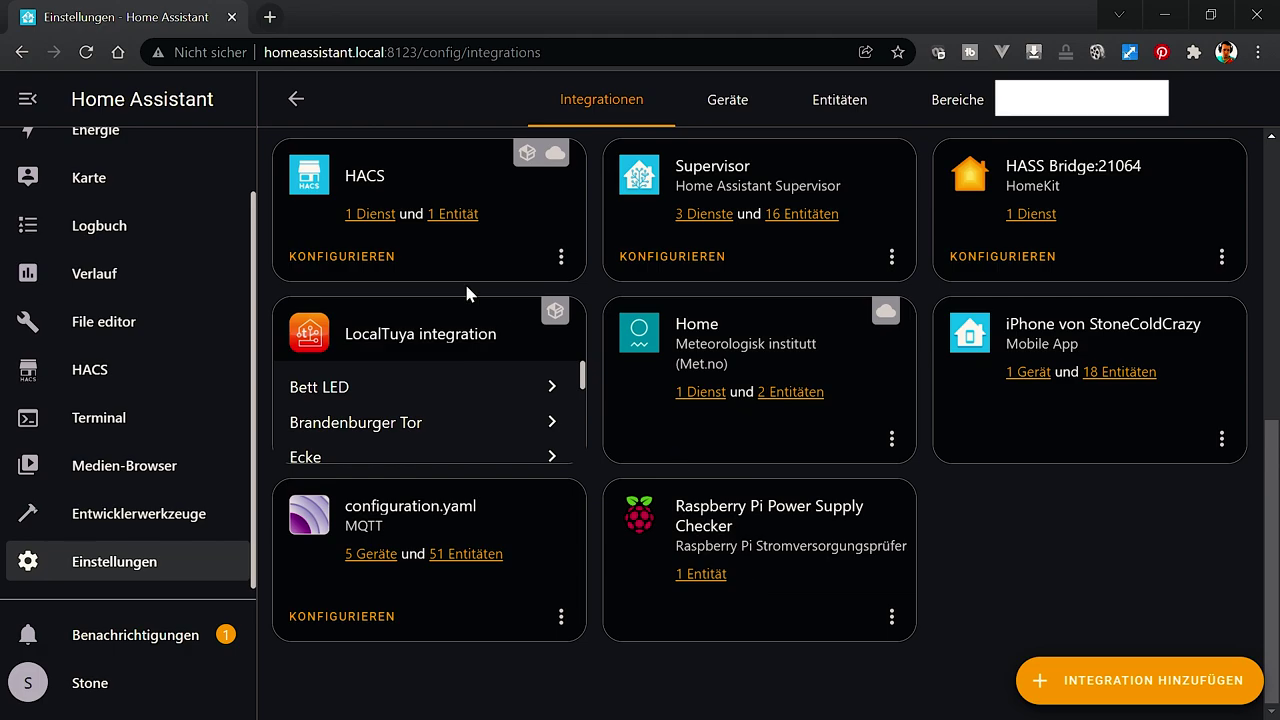
{"action": "scroll", "coordinate": [660, 327], "scroll_direction": "up", "scroll_amount": 1}
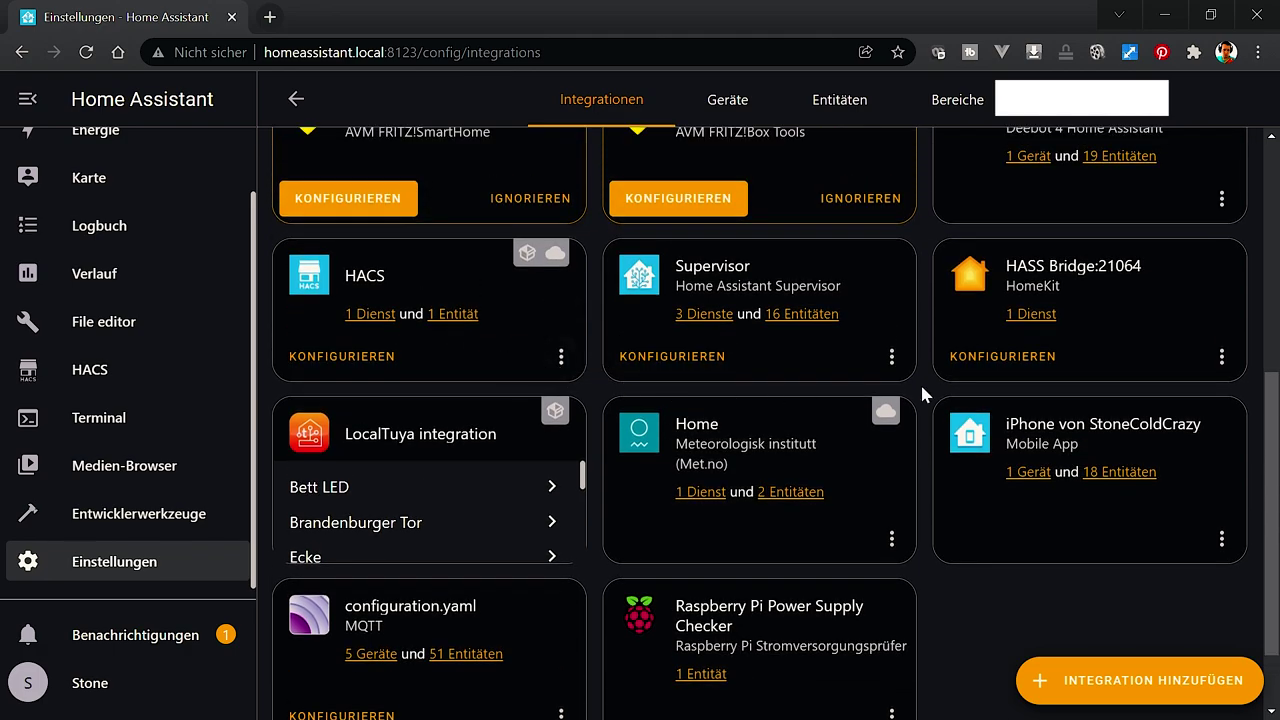
{"action": "scroll", "coordinate": [840, 540], "scroll_direction": "up", "scroll_amount": 2}
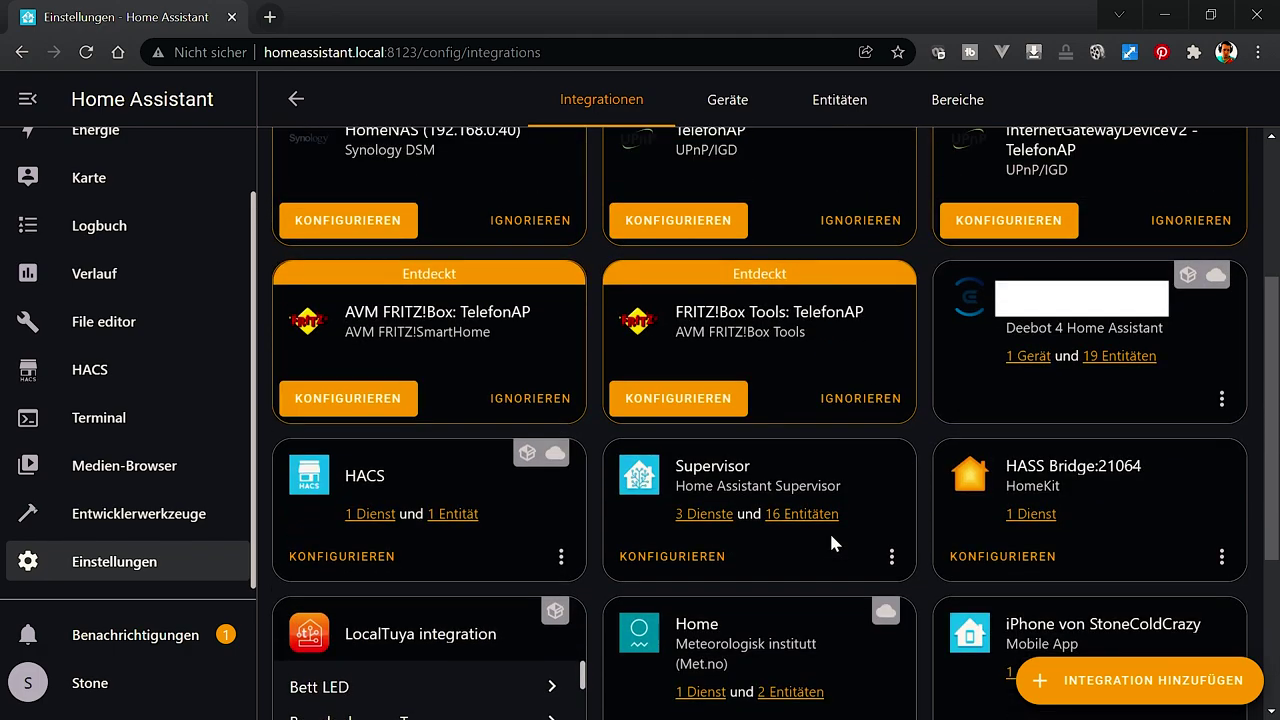
{"action": "left_click", "coordinate": [1100, 363]}
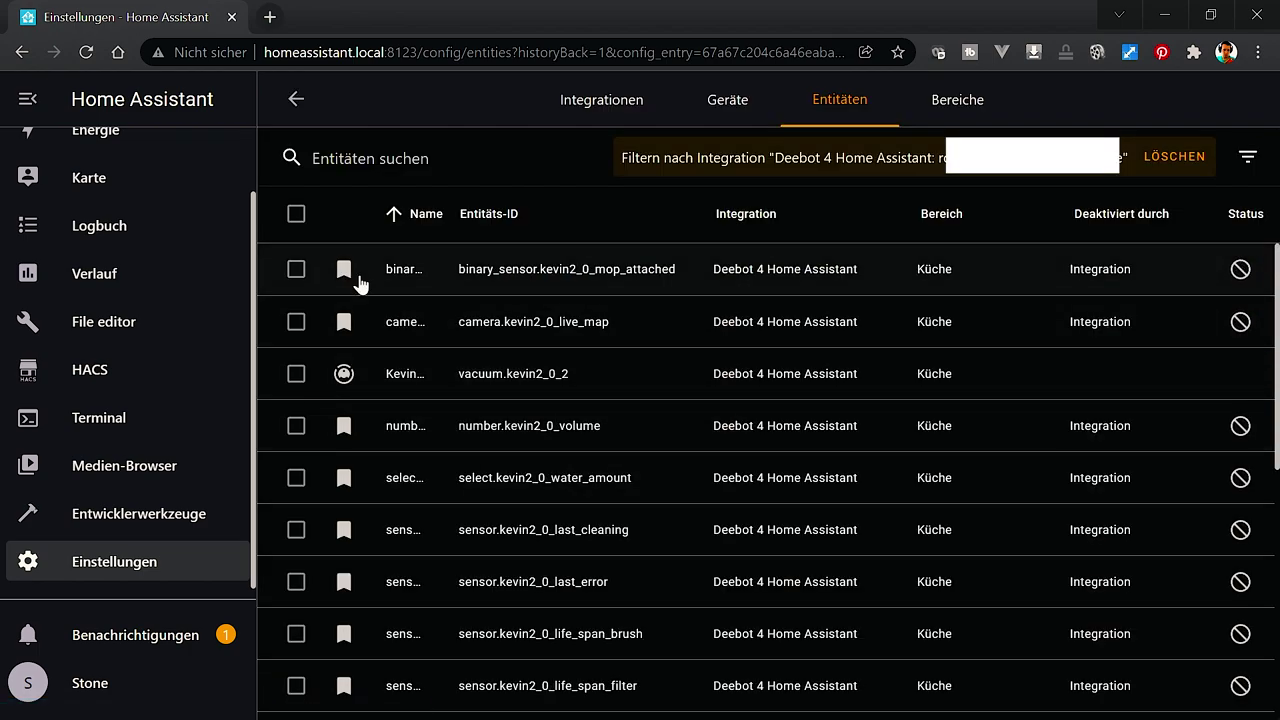
- Select all entities of the Deebot 4 Home Assistant integration and enable them
{"action": "left_click", "coordinate": [296, 215]}
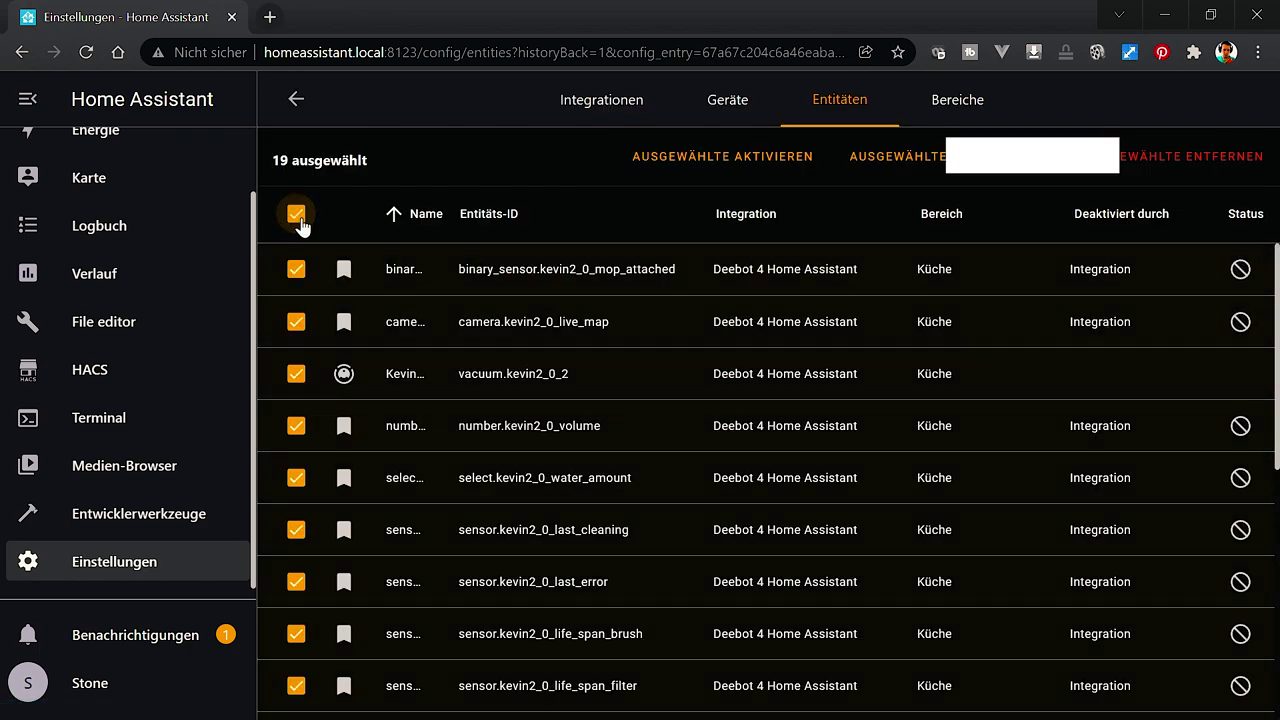
{"action": "left_click", "coordinate": [713, 158]}
{"action": "left_click", "coordinate": [860, 482]}
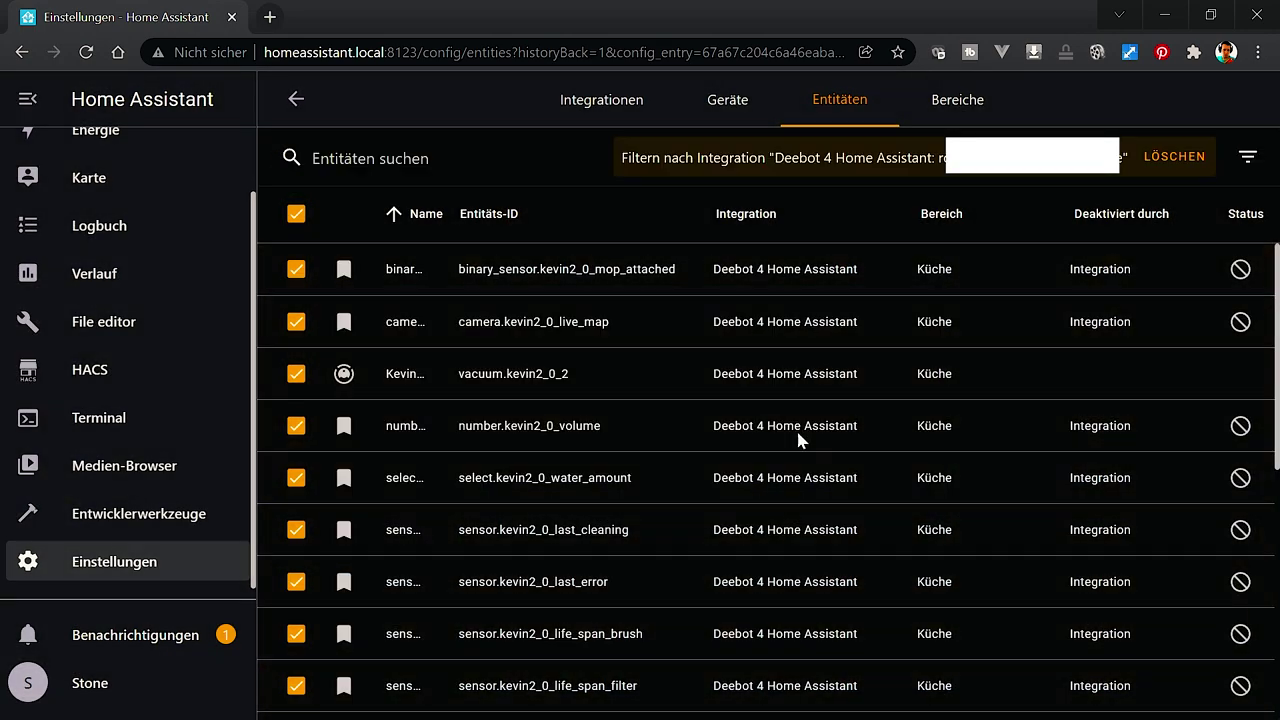
{"action": "left_click", "coordinate": [887, 443]}
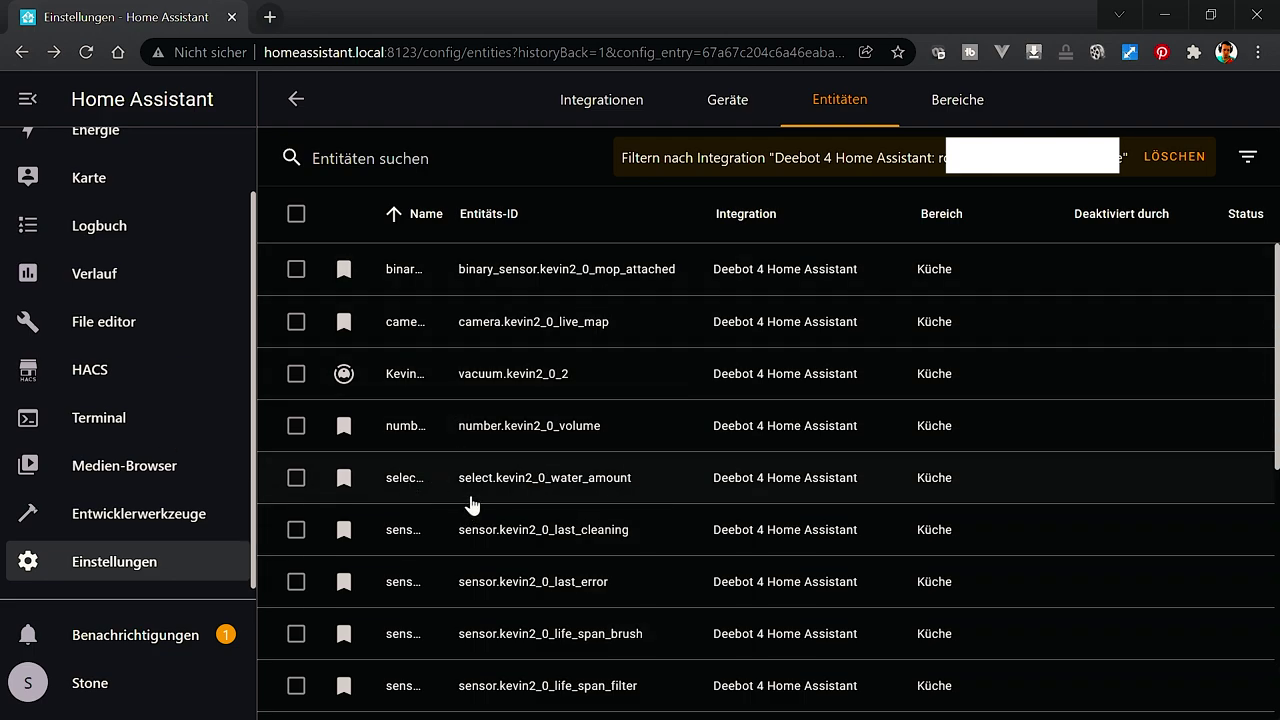
- Return to the dashboard's YT view and start editing it
{"action": "scroll", "coordinate": [130, 227], "scroll_direction": "up", "scroll_amount": 2}
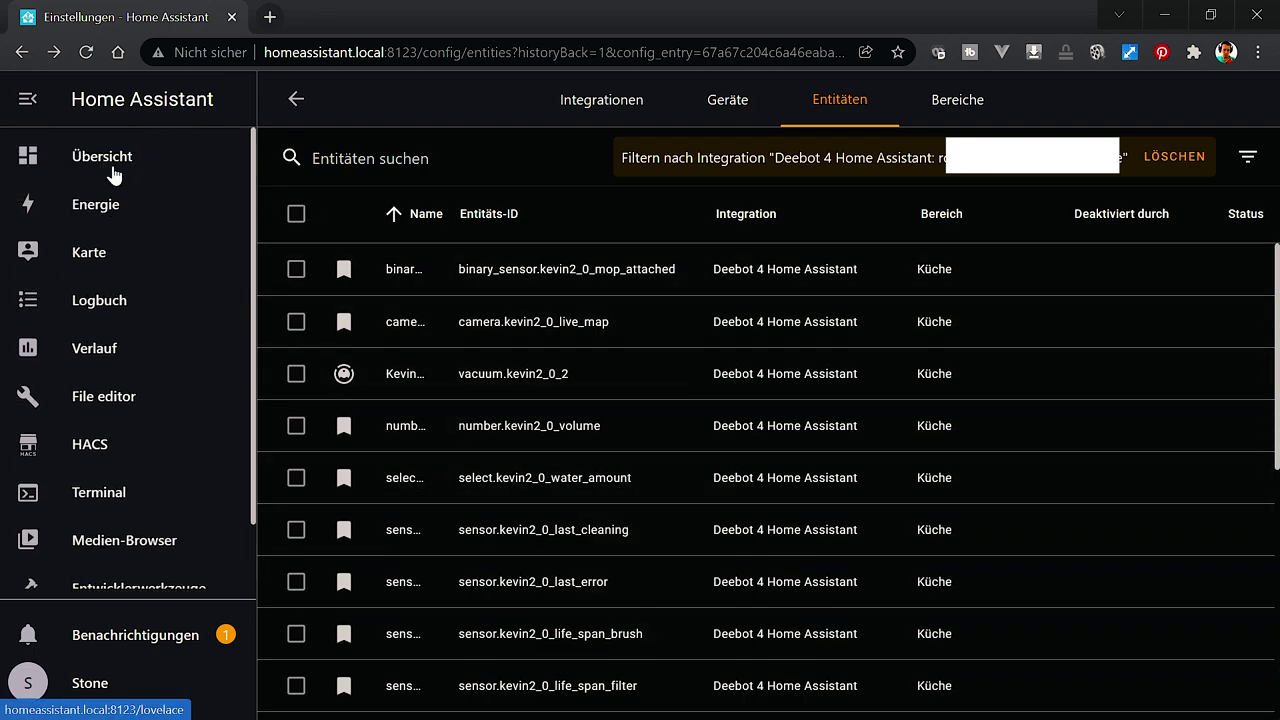
{"action": "left_click", "coordinate": [100, 156]}
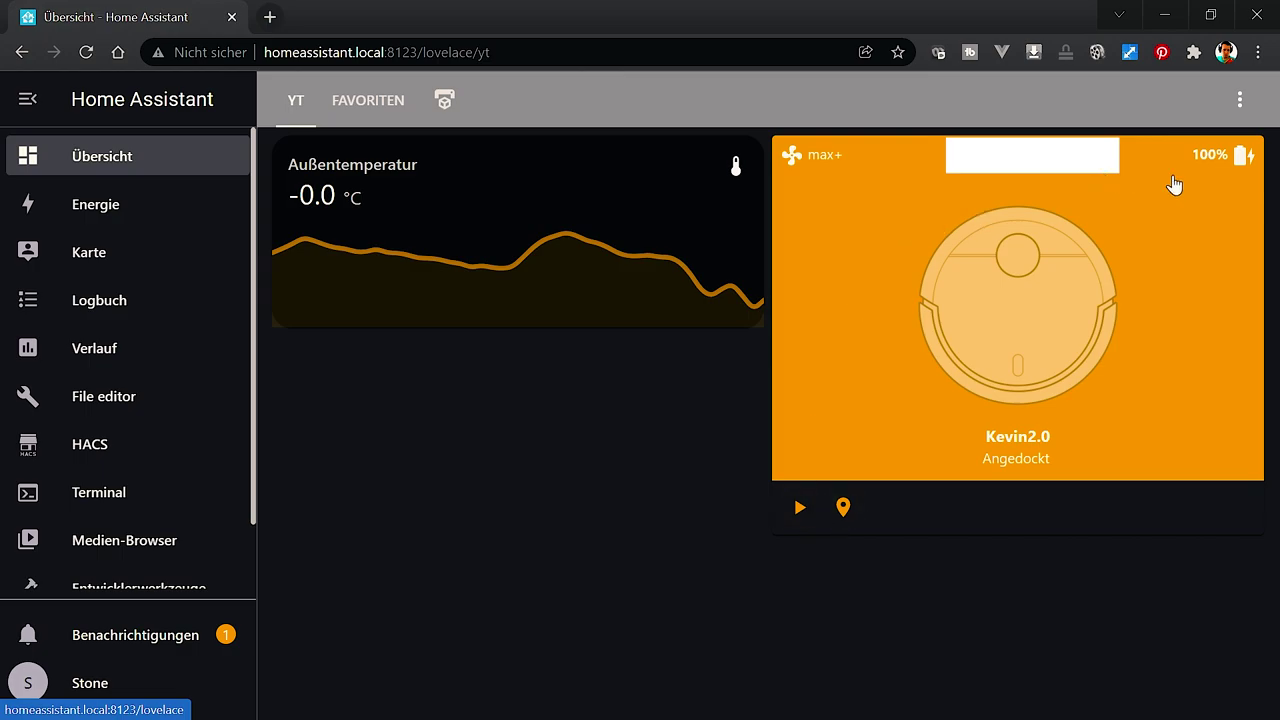
{"action": "left_click", "coordinate": [1239, 101]}
{"action": "left_click", "coordinate": [1134, 156]}
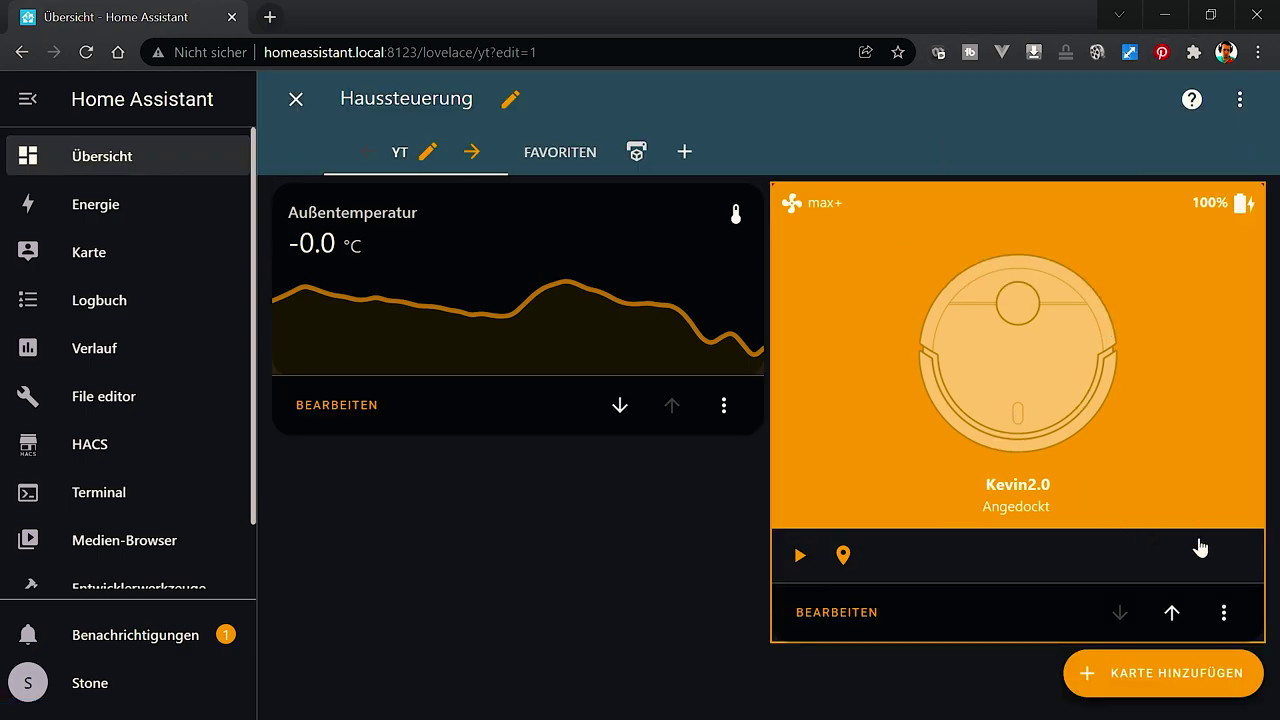
{"action": "left_click", "coordinate": [858, 615]}
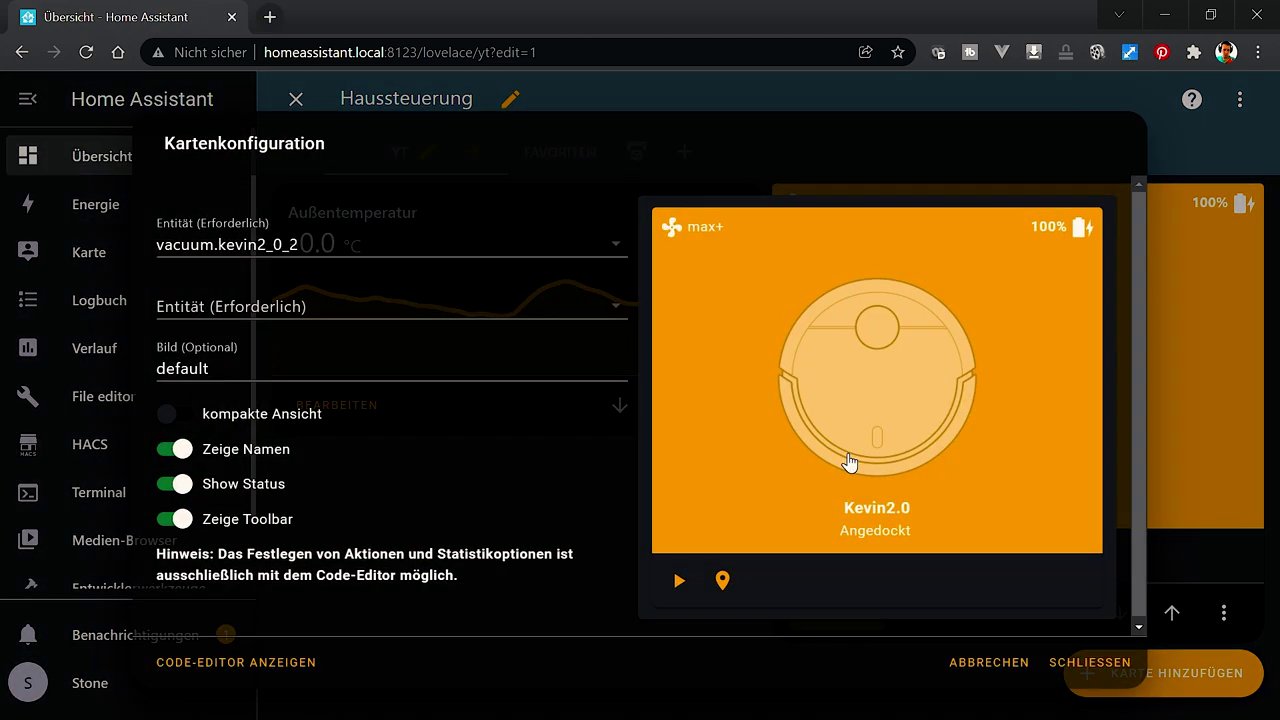
{"action": "left_click", "coordinate": [615, 310]}
{"action": "left_click", "coordinate": [143, 302]}
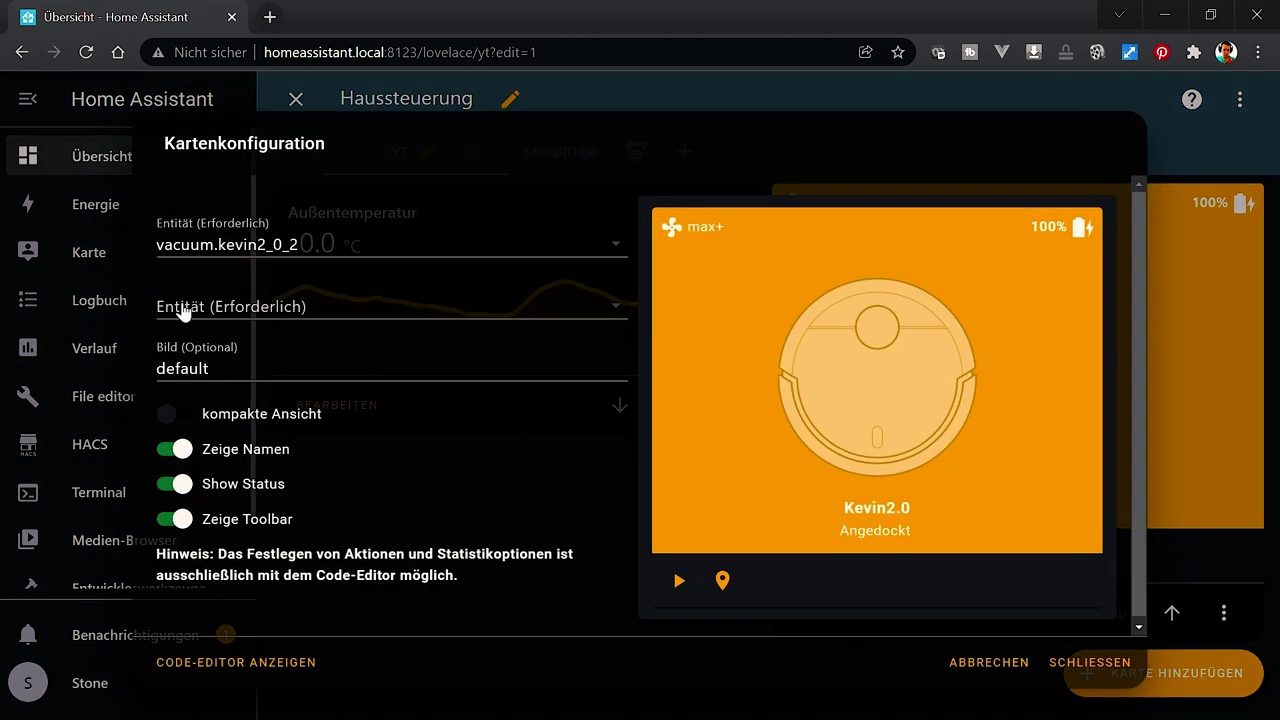
{"action": "left_click", "coordinate": [184, 311]}
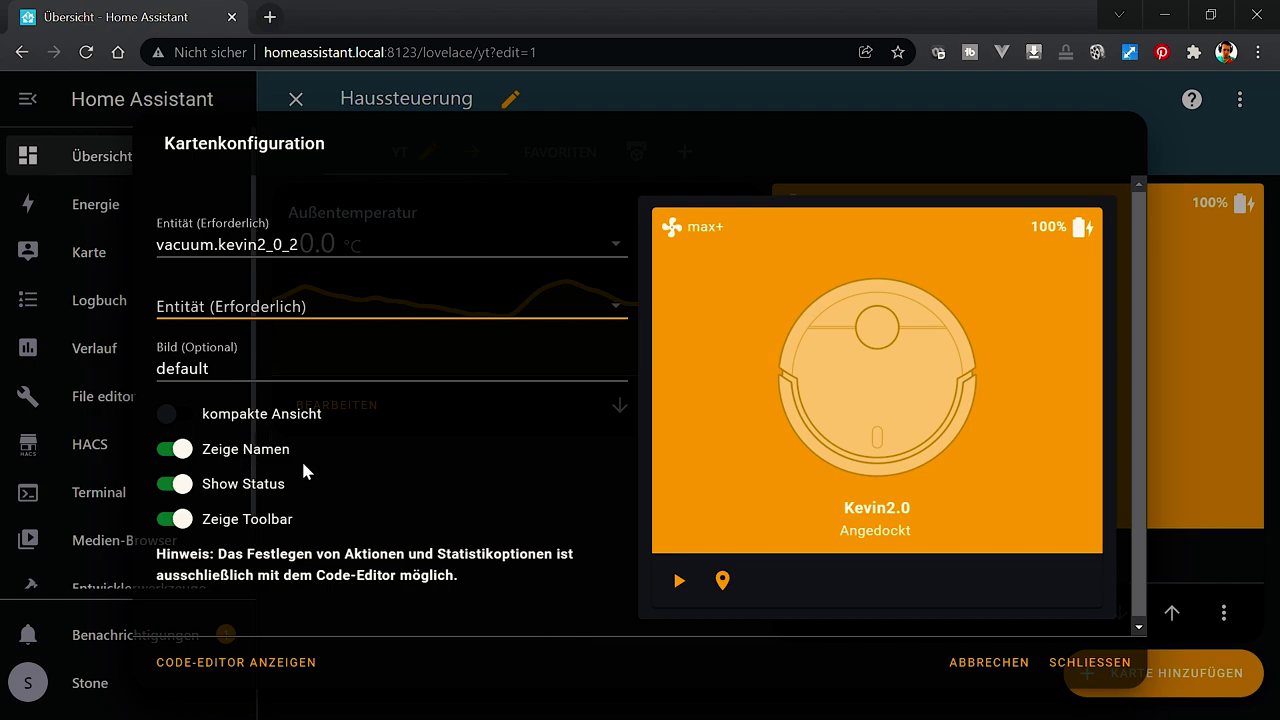
{"action": "left_click", "coordinate": [180, 415]}
{"action": "left_click", "coordinate": [180, 415]}
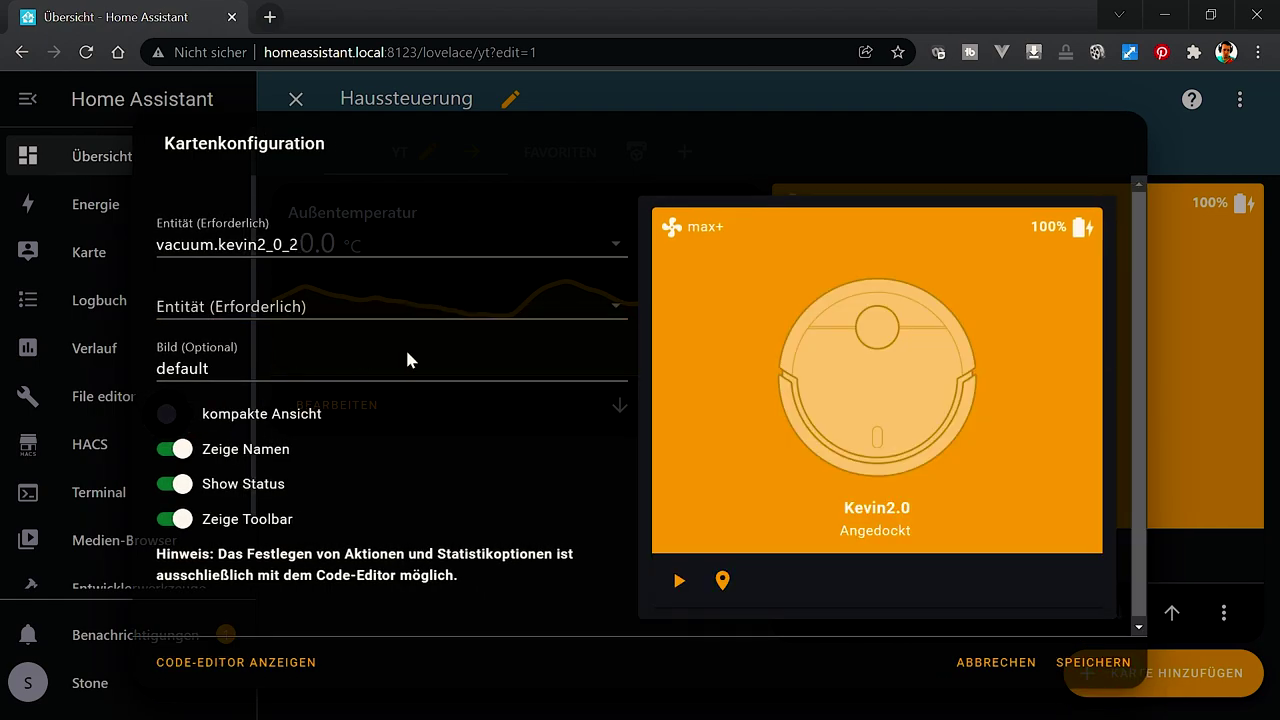
{"action": "left_click", "coordinate": [245, 306]}
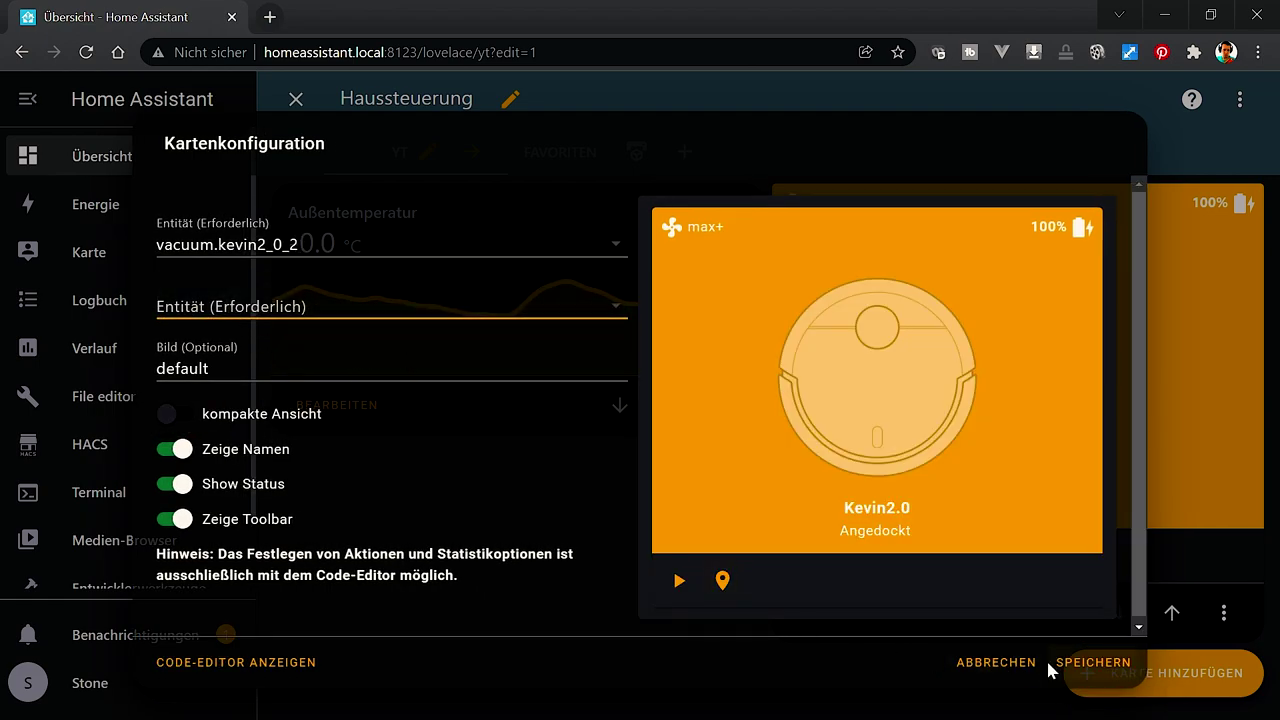
{"action": "left_click", "coordinate": [997, 675]}
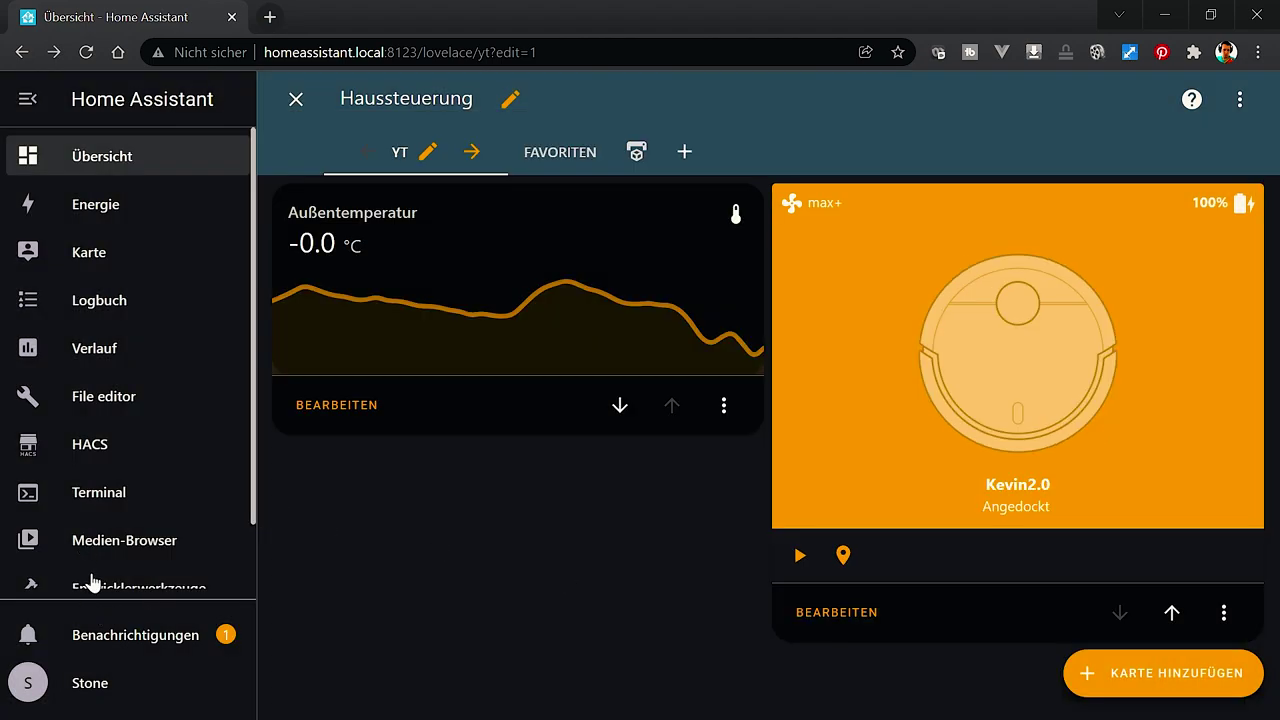
- Open the developer tools' entity states and filter the entities by "Kevin"
{"action": "scroll", "coordinate": [89, 580], "scroll_direction": "down", "scroll_amount": 1}
{"action": "left_click", "coordinate": [139, 513]}
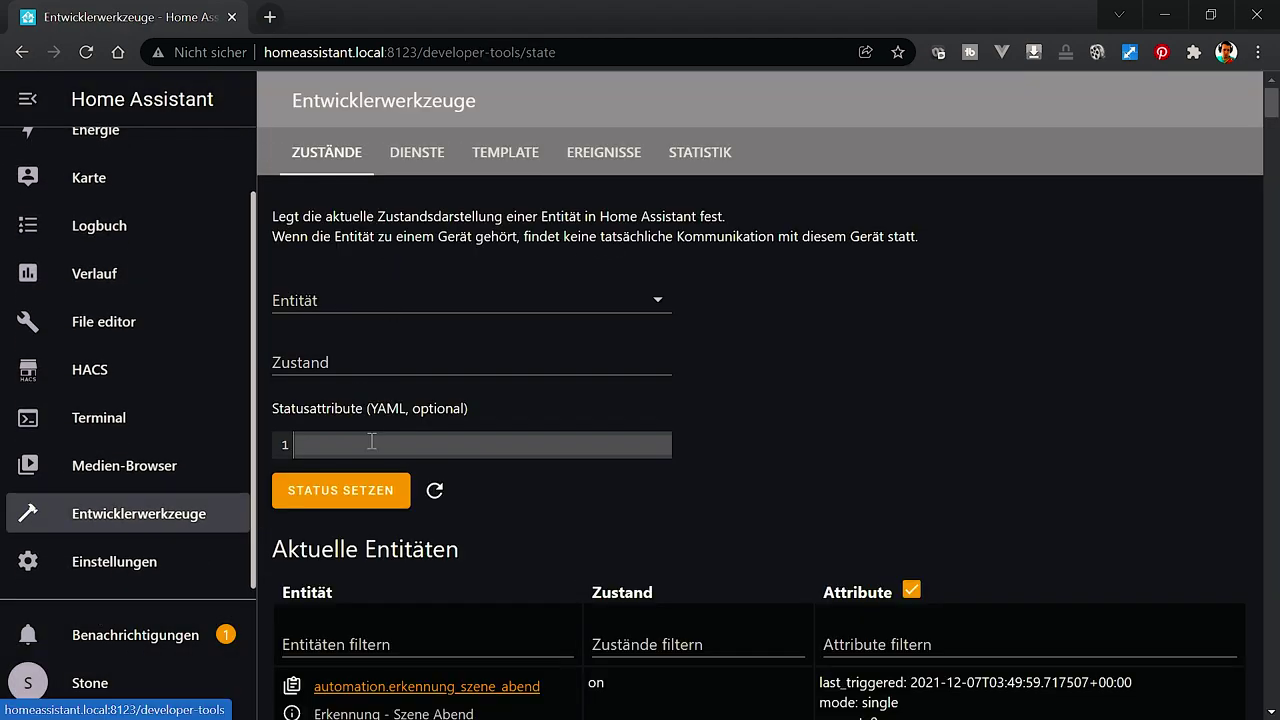
{"action": "left_click", "coordinate": [351, 632]}
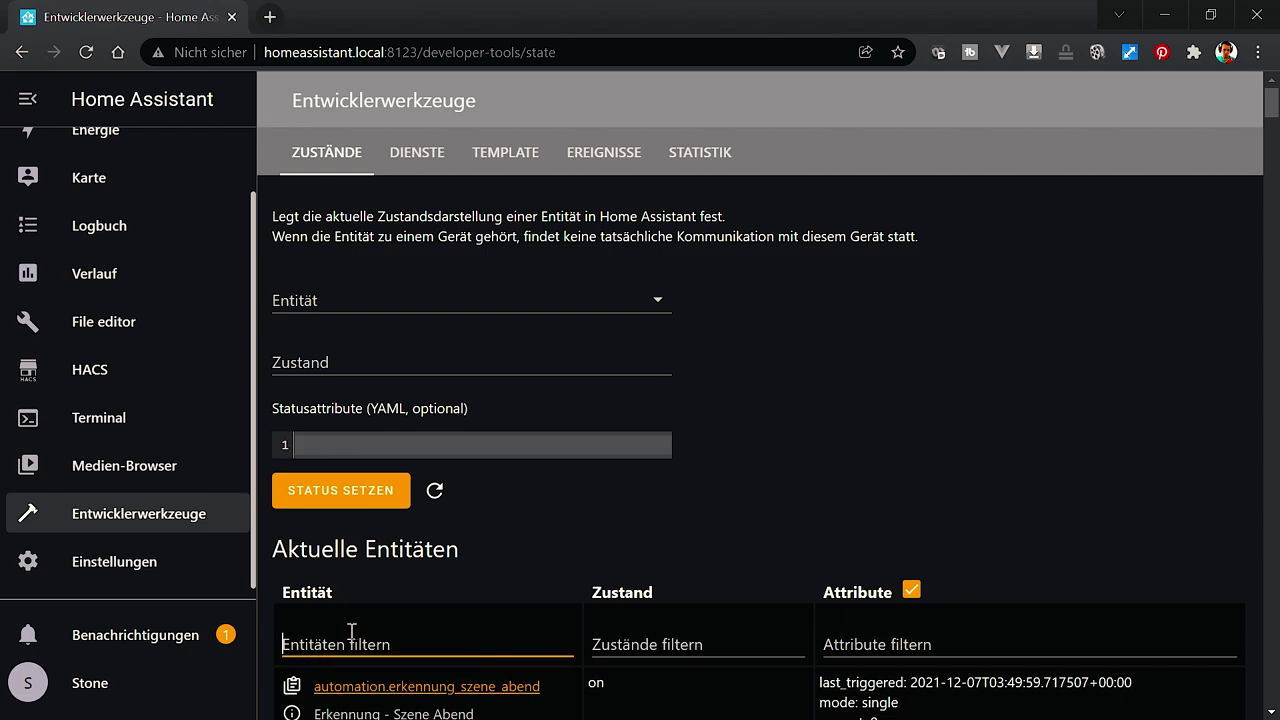
{"action": "type", "text": "Kevin"}
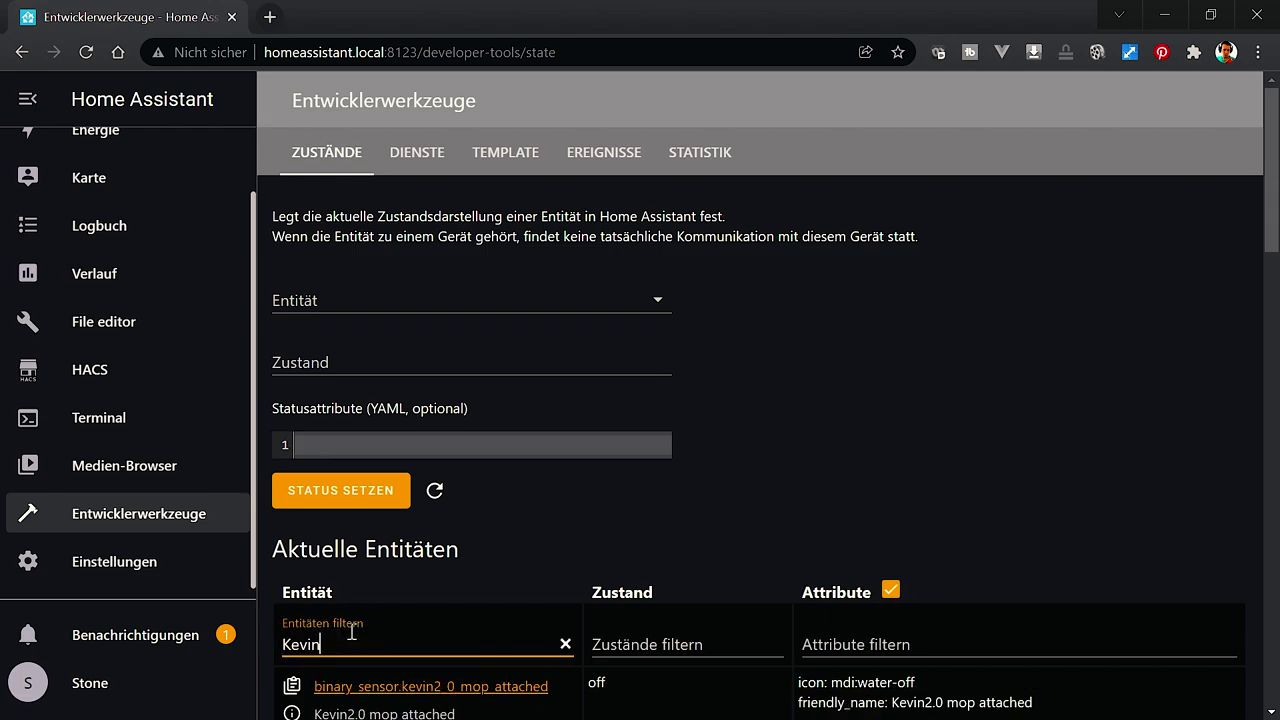
- Examine the states and attributes of the robot vacuum's filtered entities, from the mop sensor through to the vacuum entities
{"action": "scroll", "coordinate": [525, 492], "scroll_direction": "down", "scroll_amount": 5}
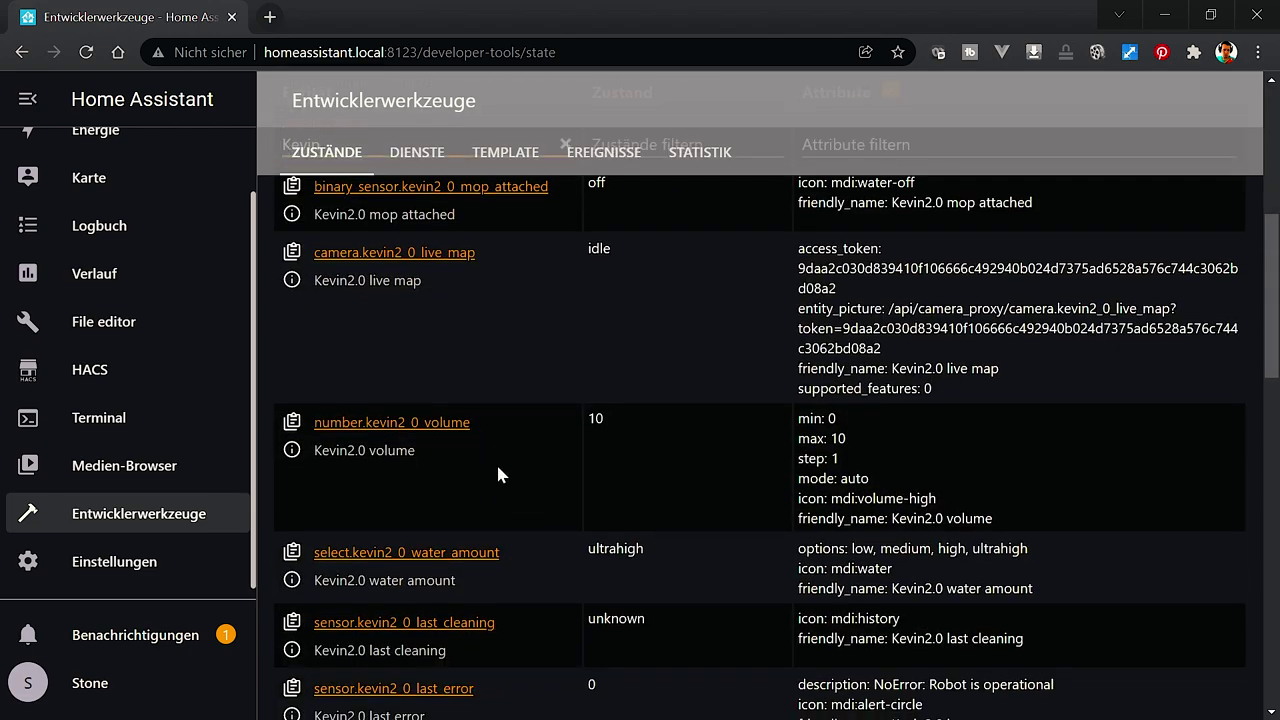
{"action": "scroll", "coordinate": [474, 452], "scroll_direction": "down", "scroll_amount": 2}
{"action": "scroll", "coordinate": [613, 555], "scroll_direction": "down", "scroll_amount": 2}
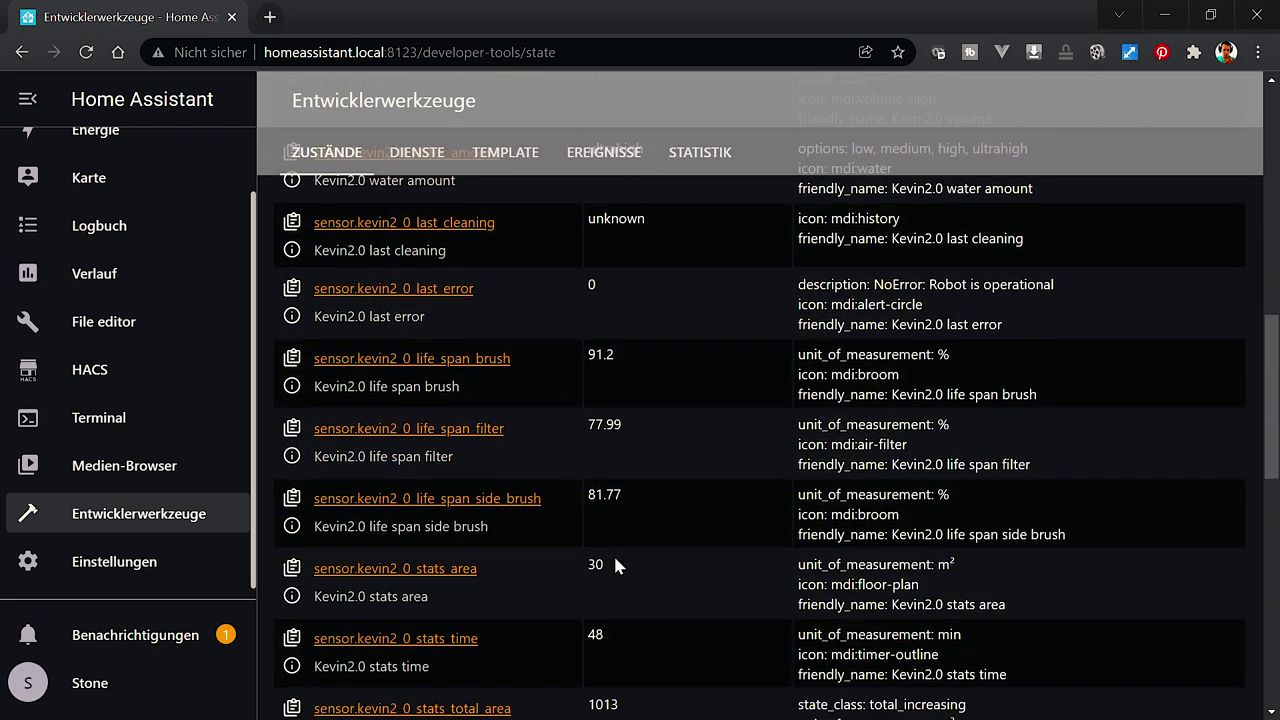
{"action": "scroll", "coordinate": [652, 525], "scroll_direction": "down", "scroll_amount": 6}
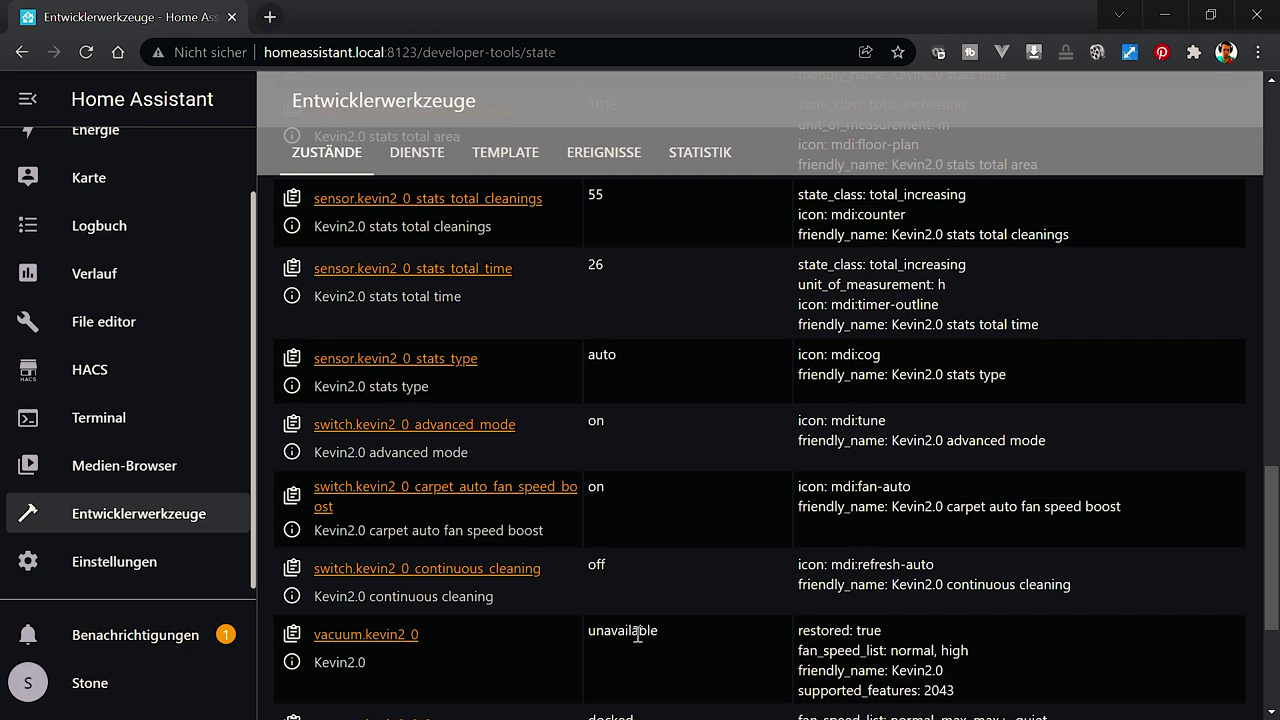
{"action": "scroll", "coordinate": [637, 634], "scroll_direction": "down", "scroll_amount": 2}
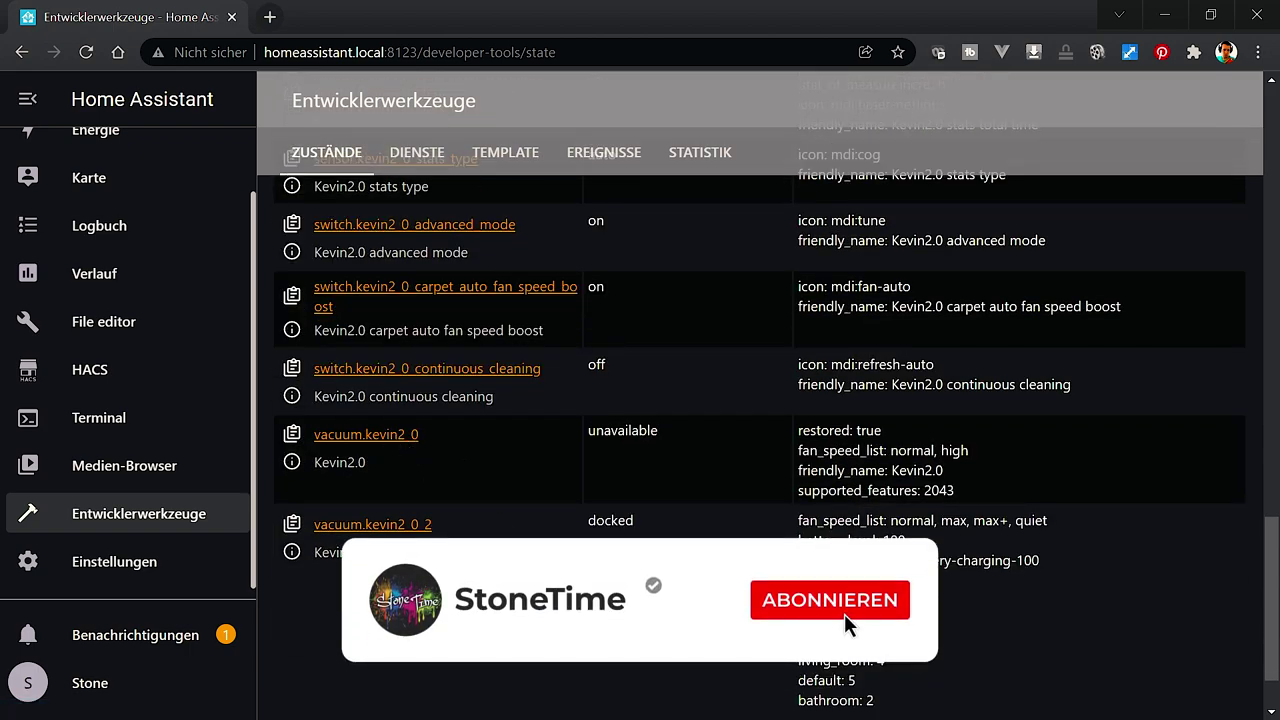
{"action": "scroll", "coordinate": [760, 420], "scroll_direction": "up", "scroll_amount": 2}
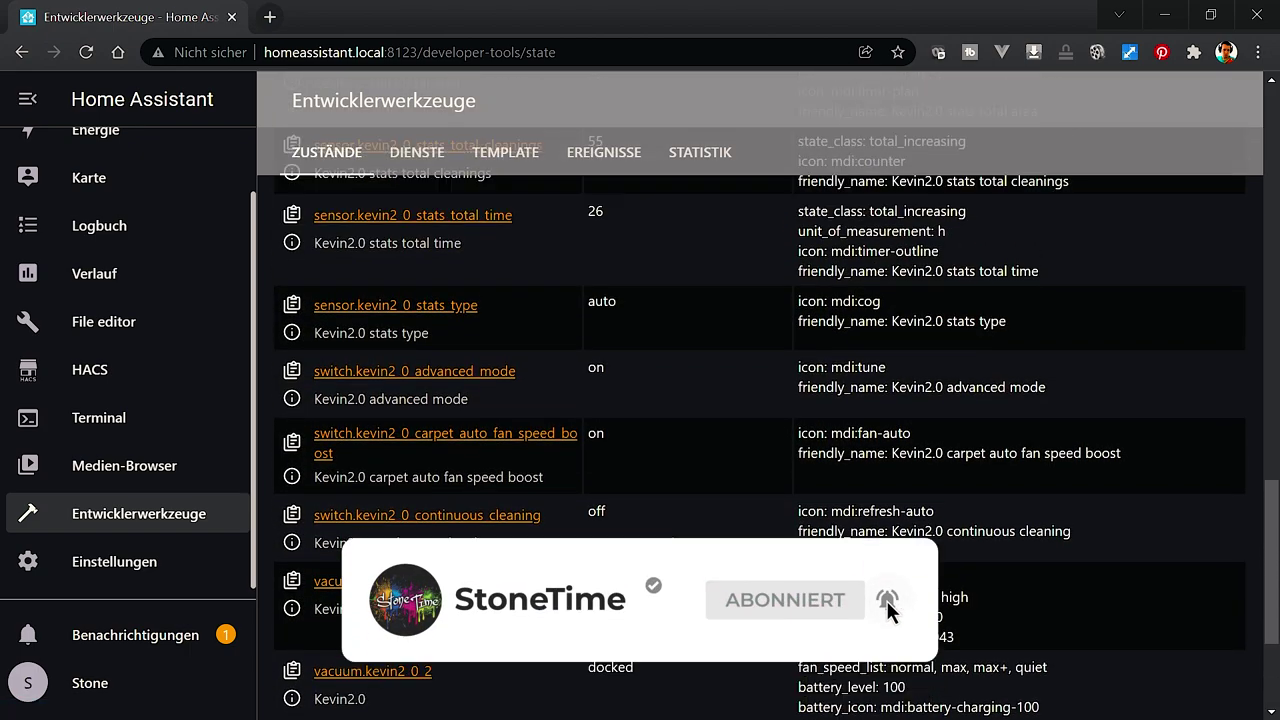
{"action": "scroll", "coordinate": [606, 524], "scroll_direction": "up", "scroll_amount": 10}
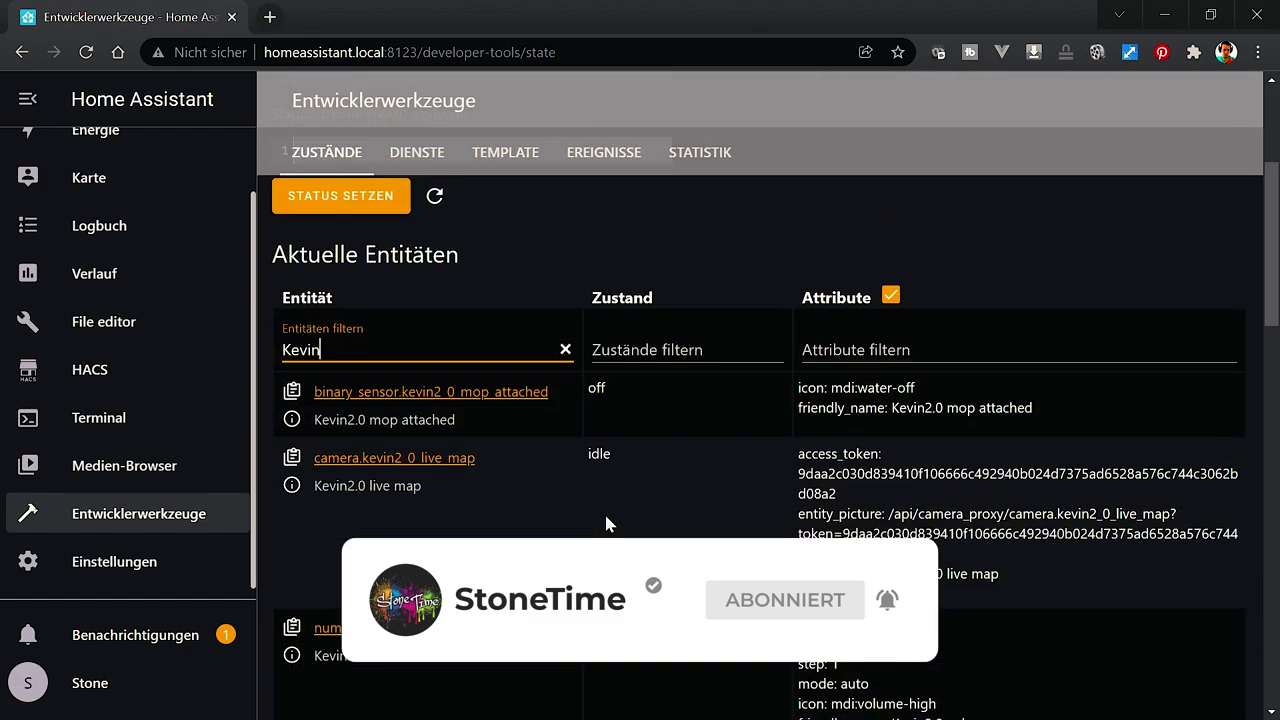
{"action": "scroll", "coordinate": [560, 490], "scroll_direction": "up", "scroll_amount": 3}
{"action": "scroll", "coordinate": [90, 170], "scroll_direction": "up", "scroll_amount": 2}
- Reopen the vacuum card's configuration on the dashboard and set its second entity to camera.kevin2_0_live_map
{"action": "left_click", "coordinate": [100, 158]}
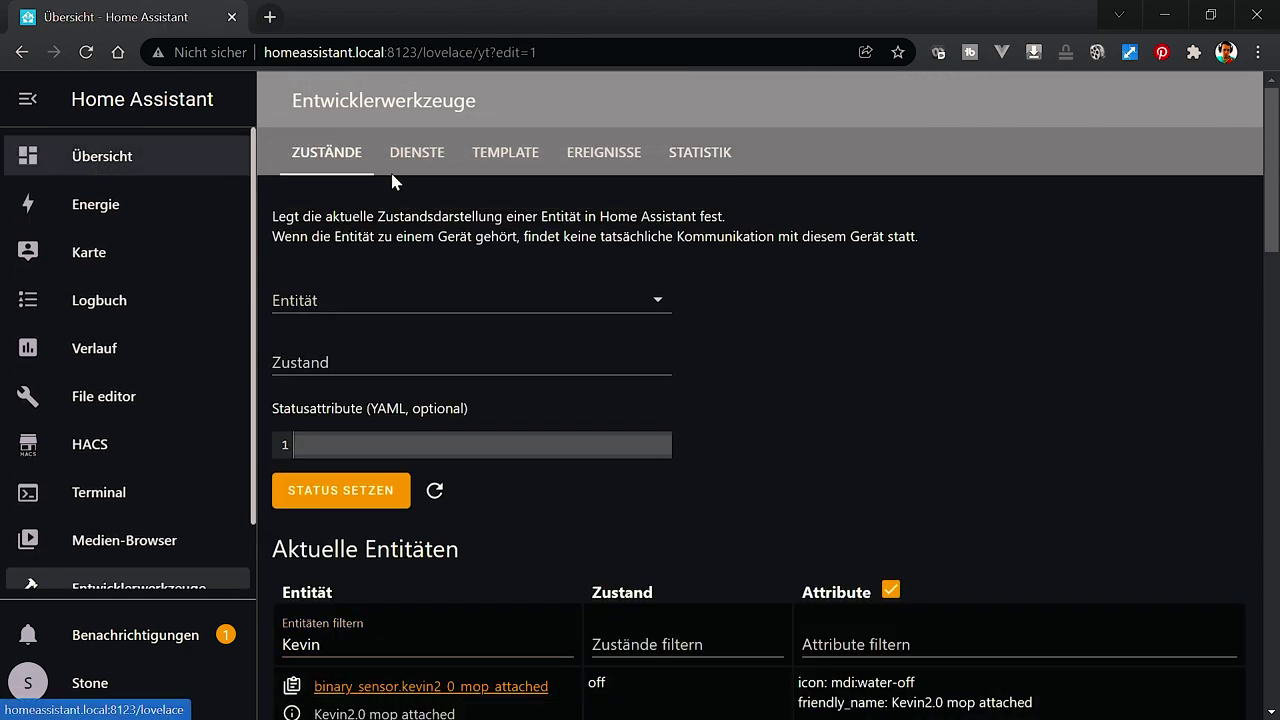
{"action": "left_click", "coordinate": [843, 614]}
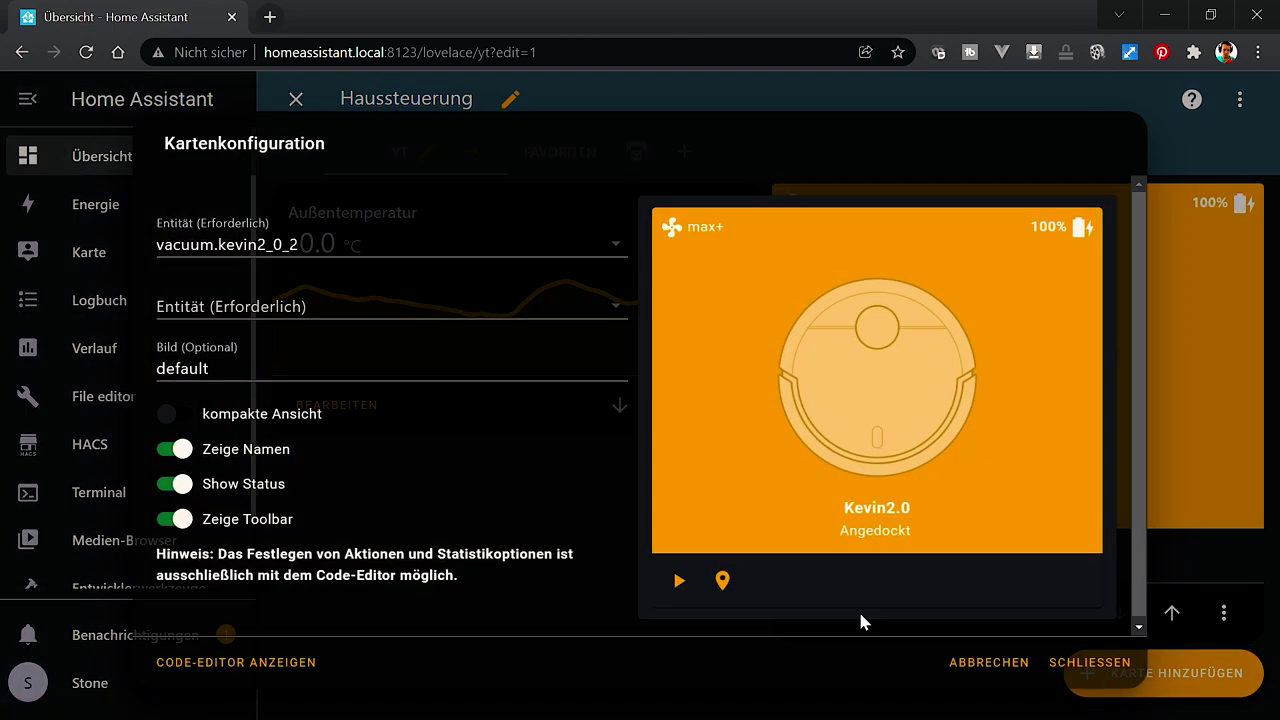
{"action": "left_click", "coordinate": [362, 310]}
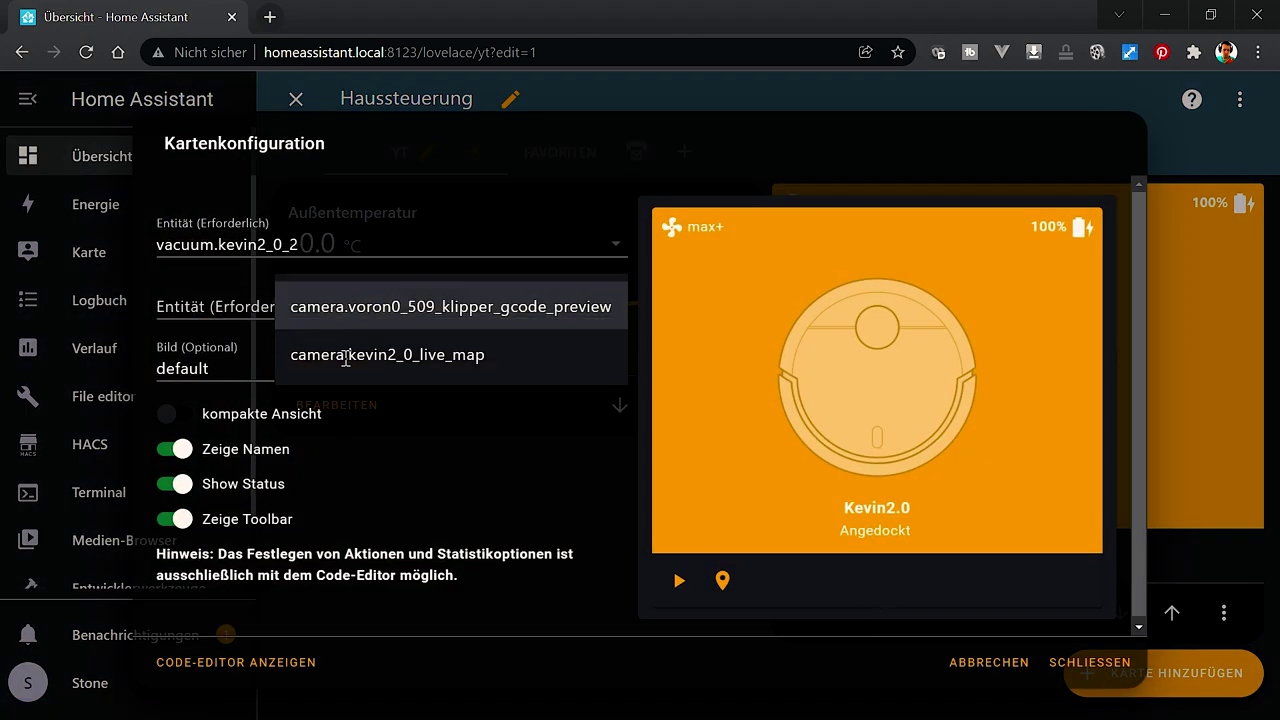
{"action": "left_click", "coordinate": [347, 355]}
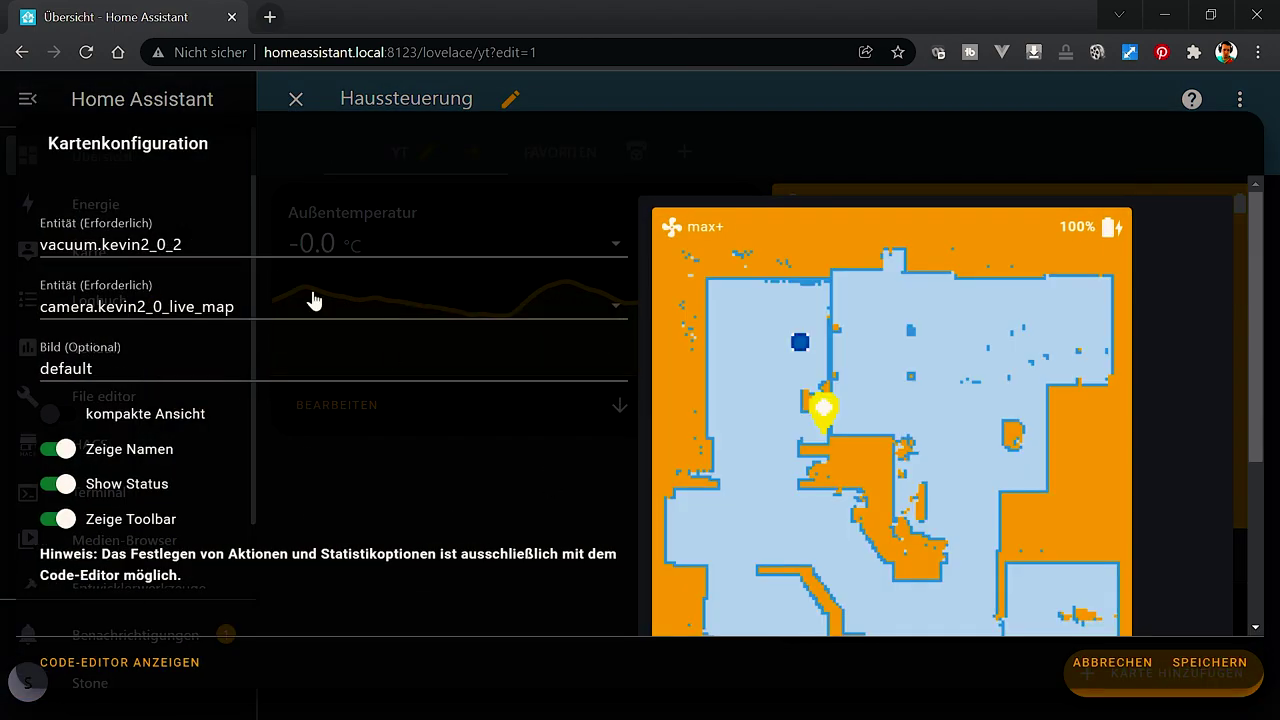
- Check the vacuum card's preview with the live map and save the card configuration to the dashboard
{"action": "scroll", "coordinate": [914, 391], "scroll_direction": "down", "scroll_amount": 2}
{"action": "scroll", "coordinate": [908, 396], "scroll_direction": "up", "scroll_amount": 1}
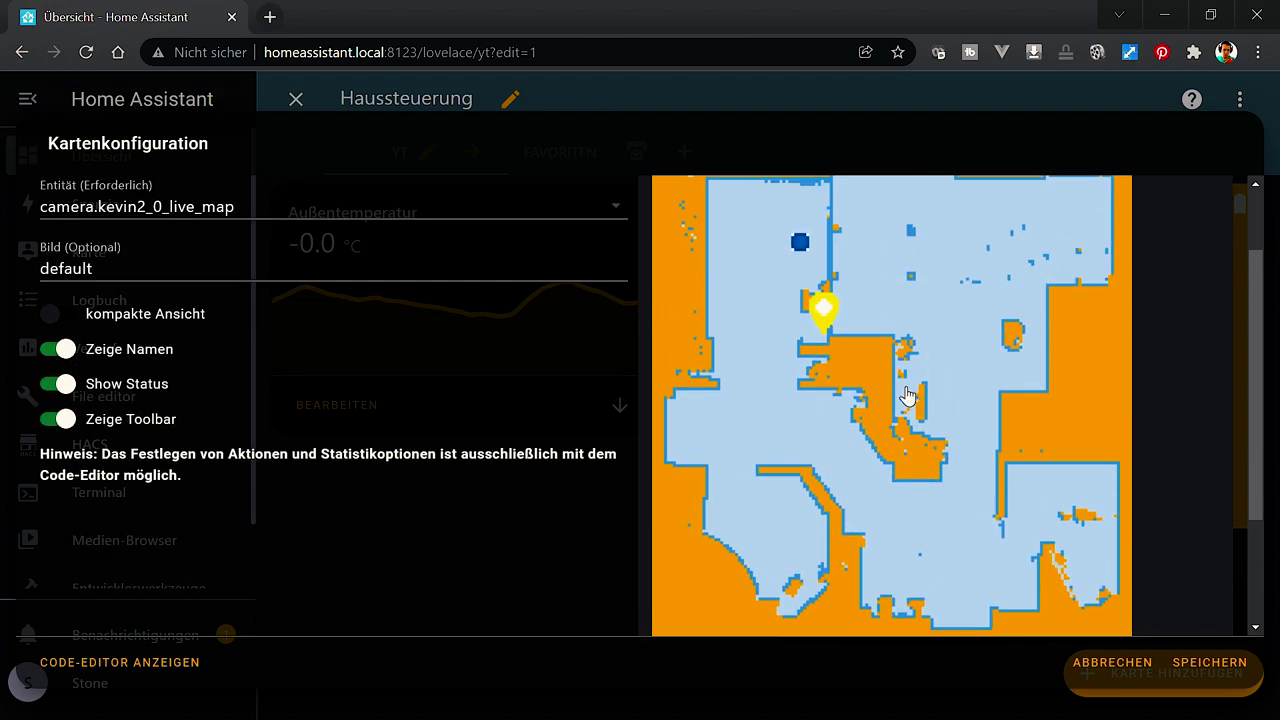
{"action": "scroll", "coordinate": [908, 396], "scroll_direction": "up", "scroll_amount": 1}
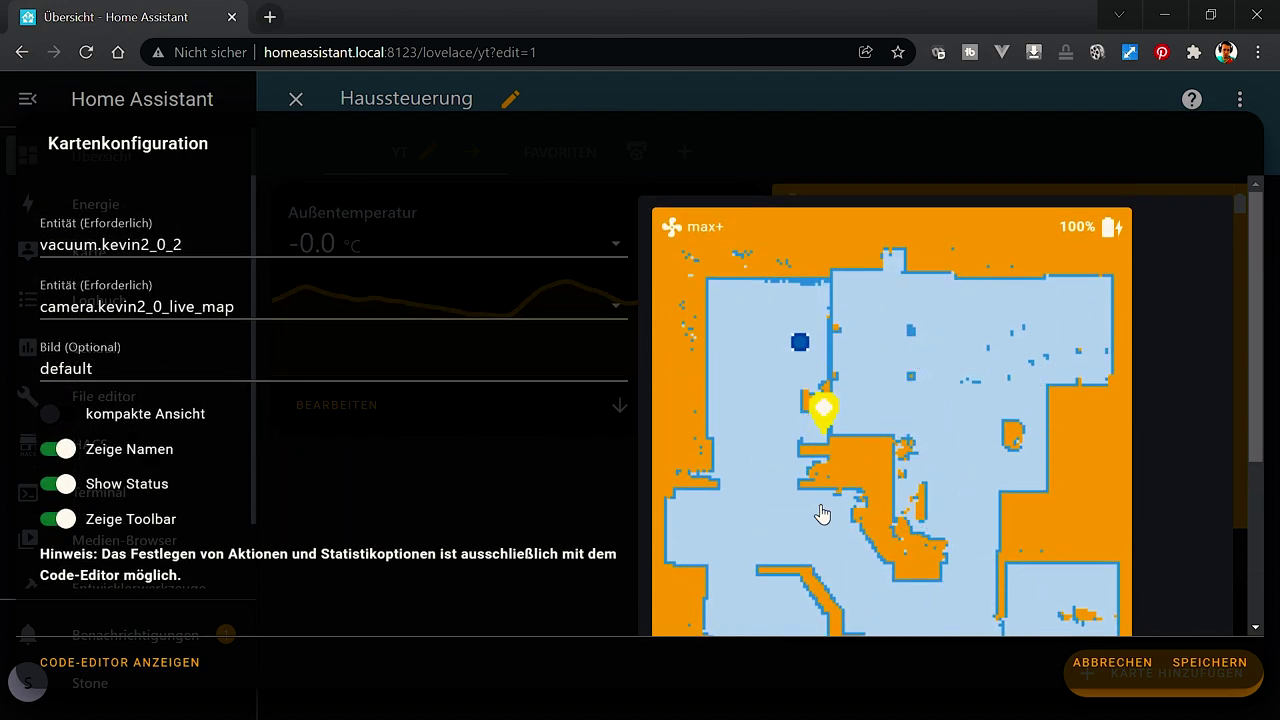
{"action": "scroll", "coordinate": [790, 510], "scroll_direction": "down", "scroll_amount": 2}
{"action": "scroll", "coordinate": [935, 540], "scroll_direction": "down", "scroll_amount": 1}
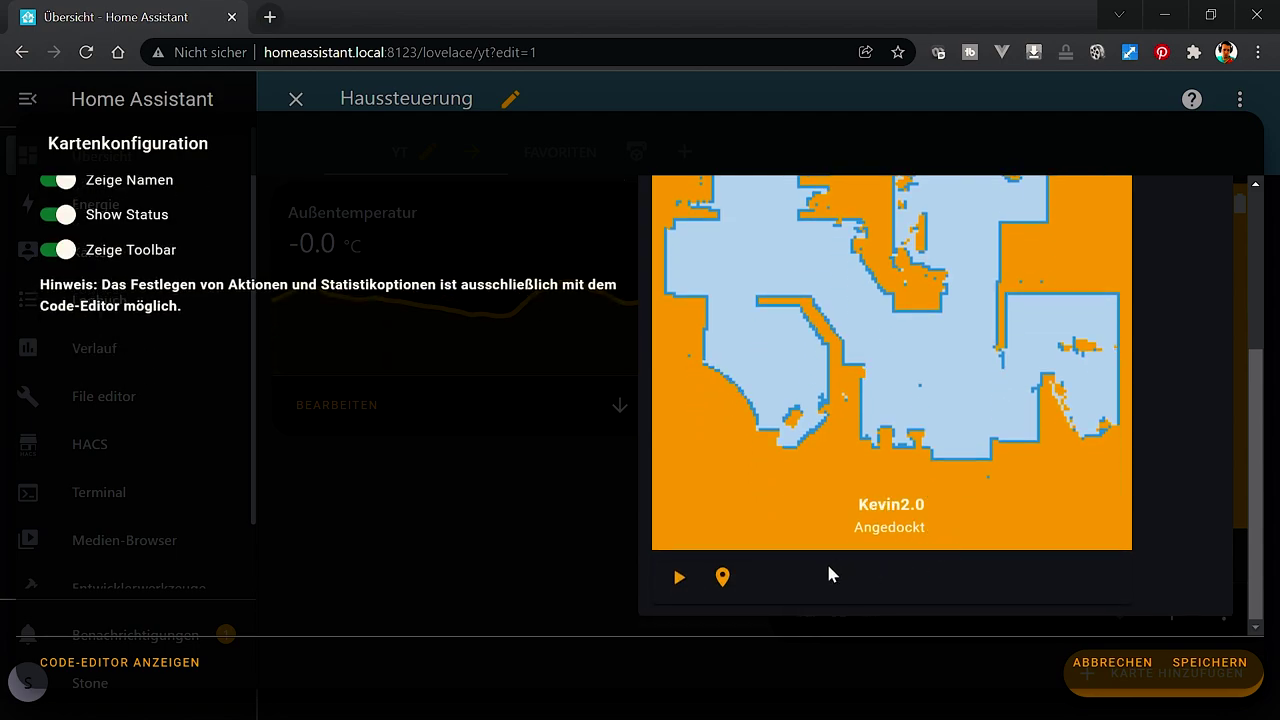
{"action": "scroll", "coordinate": [680, 350], "scroll_direction": "up", "scroll_amount": 3}
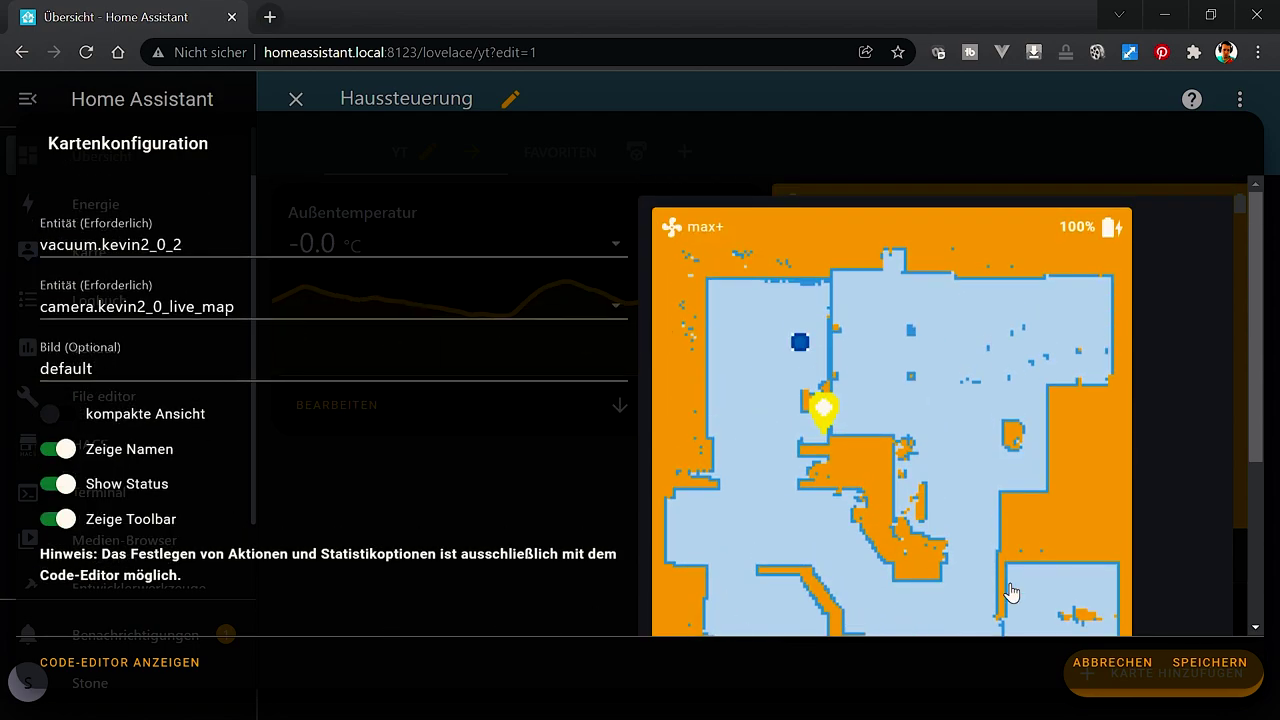
{"action": "left_click", "coordinate": [1216, 663]}
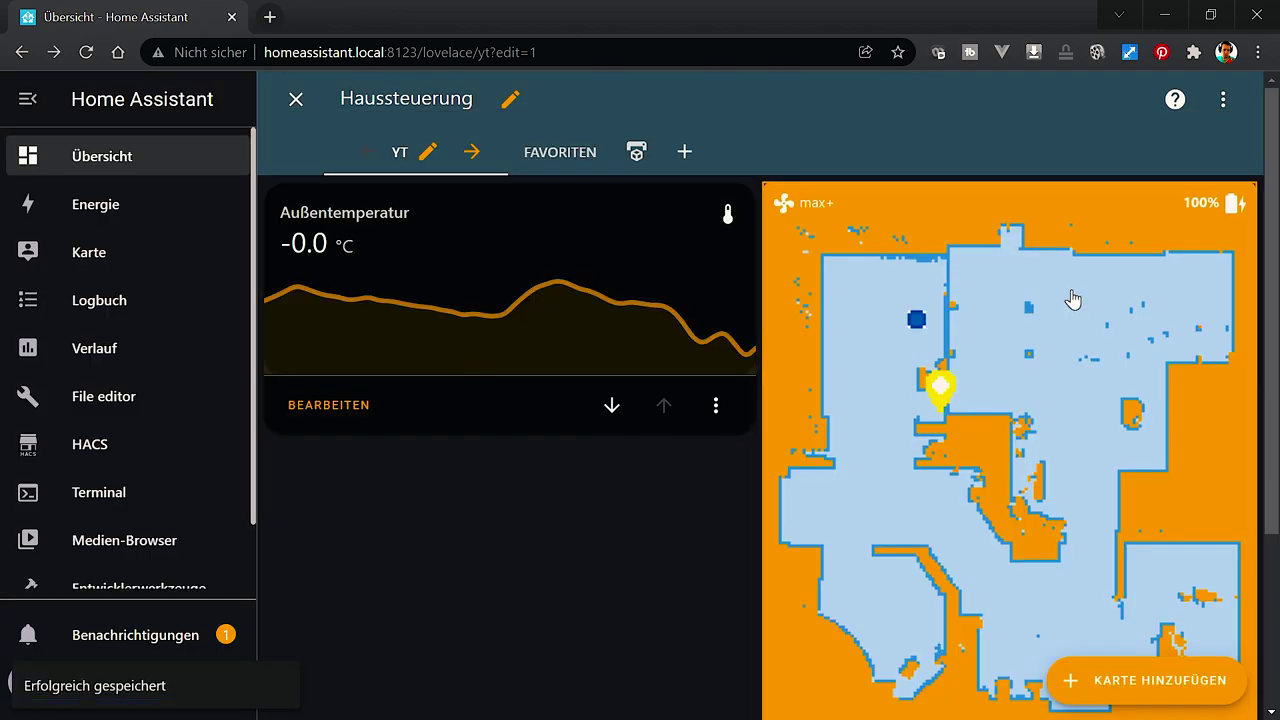
{"action": "scroll", "coordinate": [1072, 299], "scroll_direction": "down", "scroll_amount": 2}
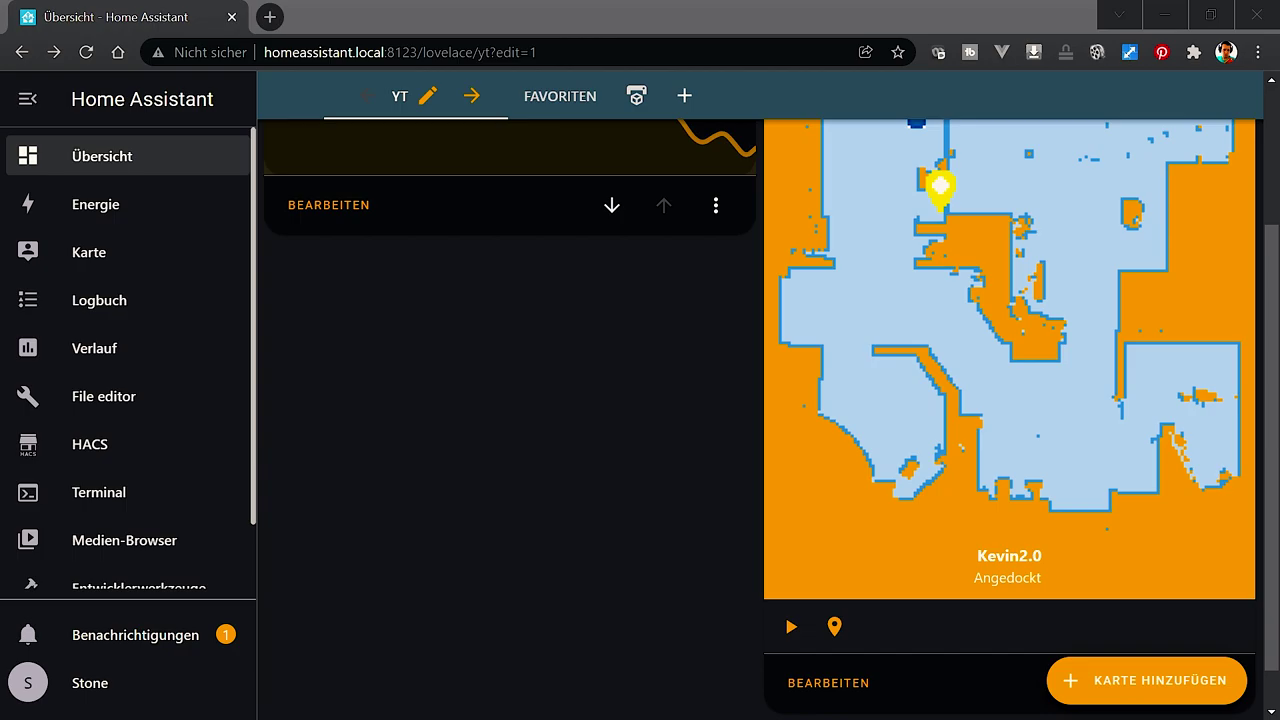
- Switch to the DeebotUniverse documentation, maximize its window, open the Advanced UI example and review its card preview and required custom components
{"action": "left_click_drag", "start_coordinate": [705, 5], "coordinate": [705, 305]}
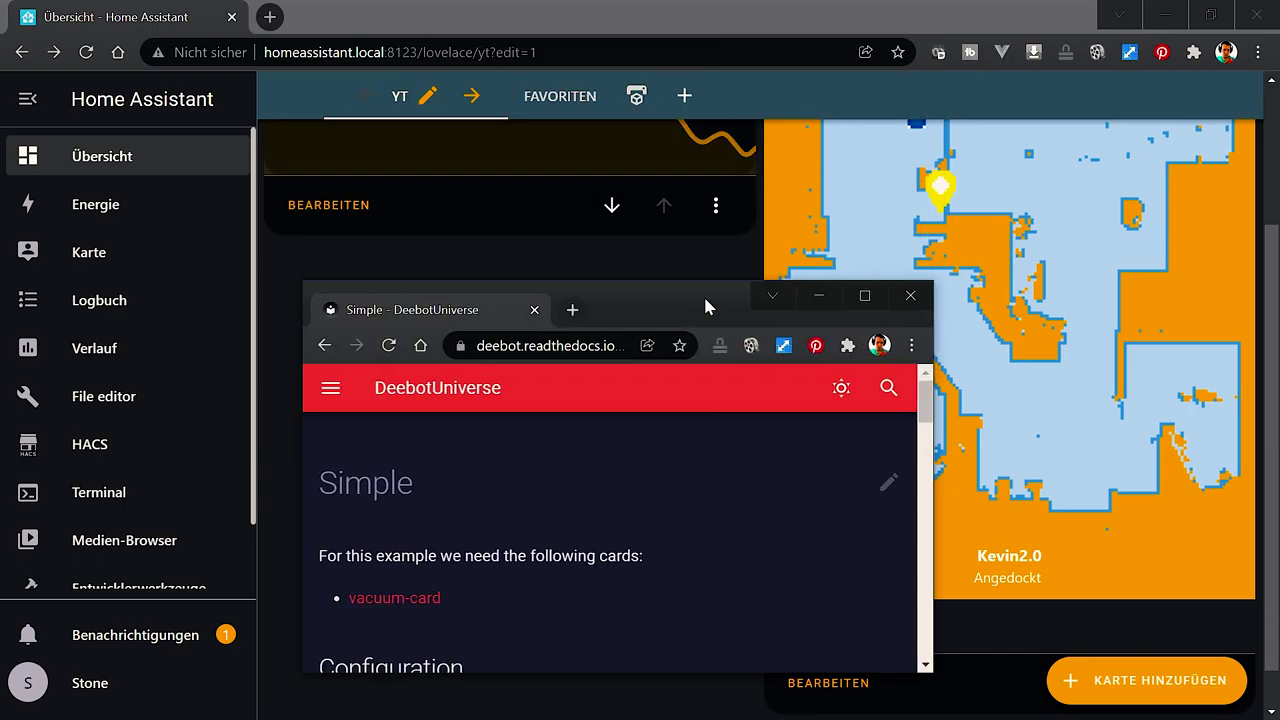
{"action": "double_click", "coordinate": [703, 294]}
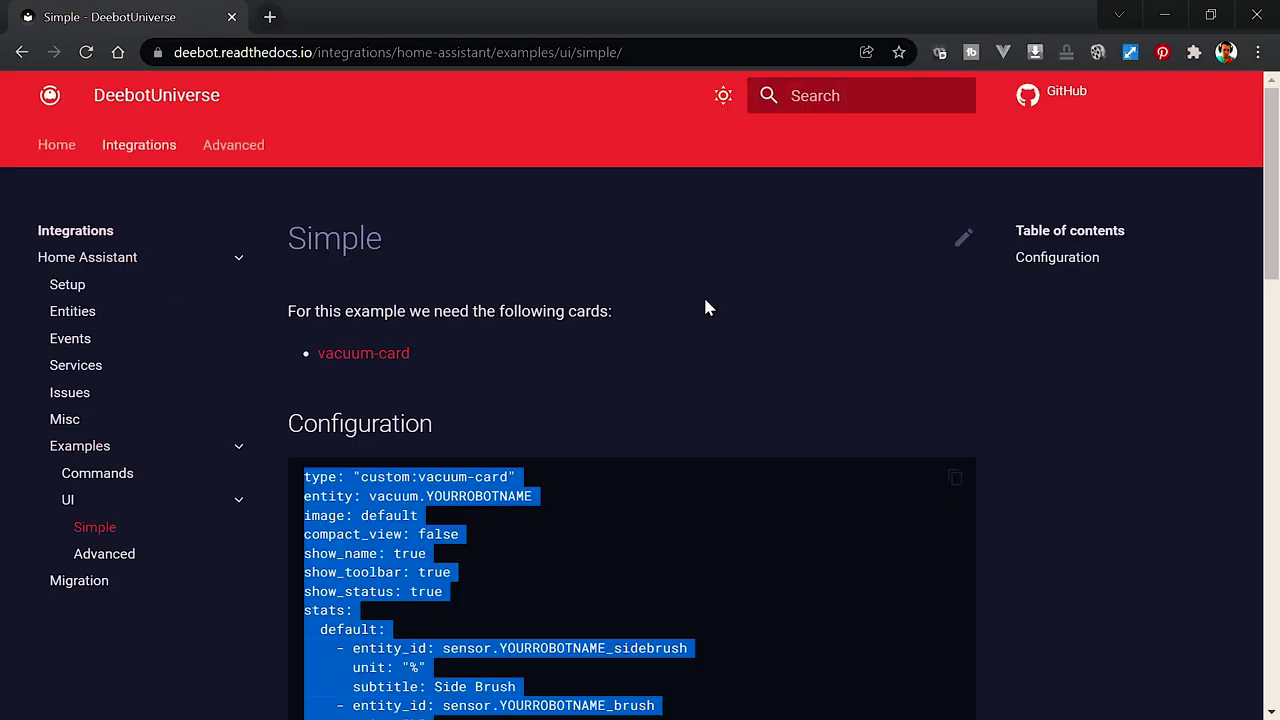
{"action": "left_click", "coordinate": [108, 554]}
{"action": "scroll", "coordinate": [820, 451], "scroll_direction": "down", "scroll_amount": 3}
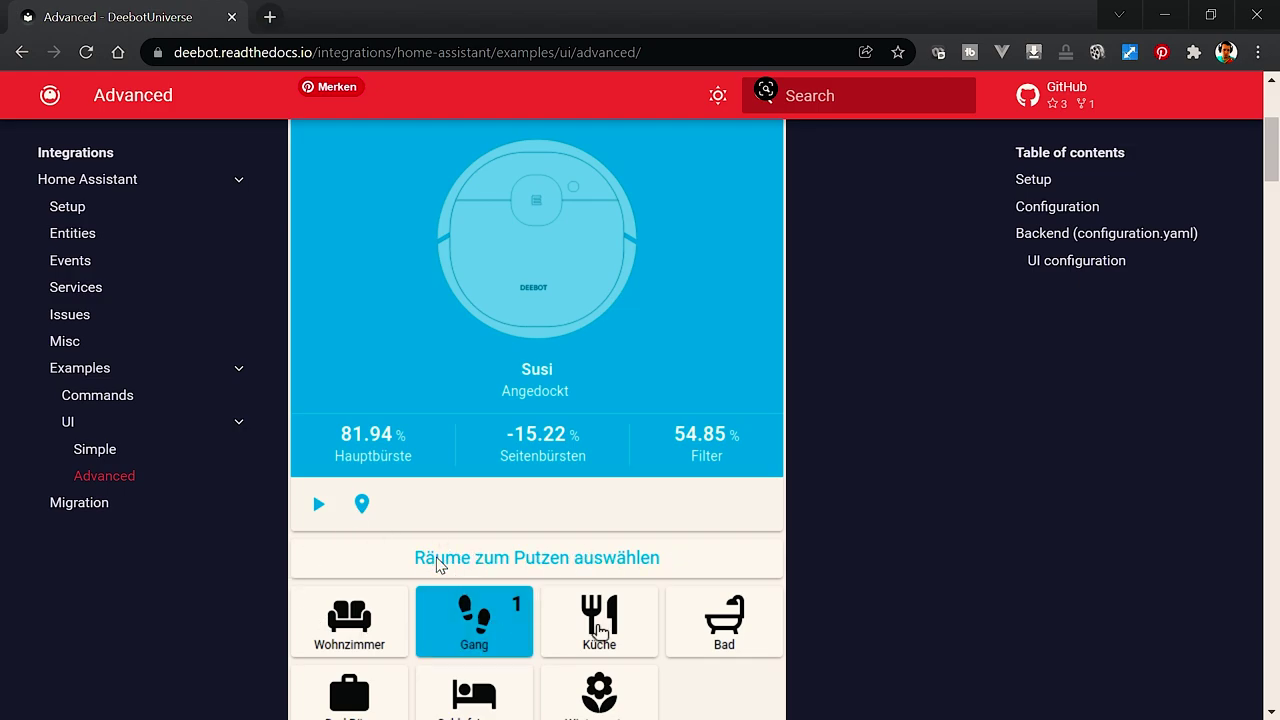
{"action": "scroll", "coordinate": [537, 420], "scroll_direction": "down", "scroll_amount": 2}
{"action": "scroll", "coordinate": [480, 500], "scroll_direction": "down", "scroll_amount": 2}
{"action": "scroll", "coordinate": [530, 500], "scroll_direction": "down", "scroll_amount": 3}
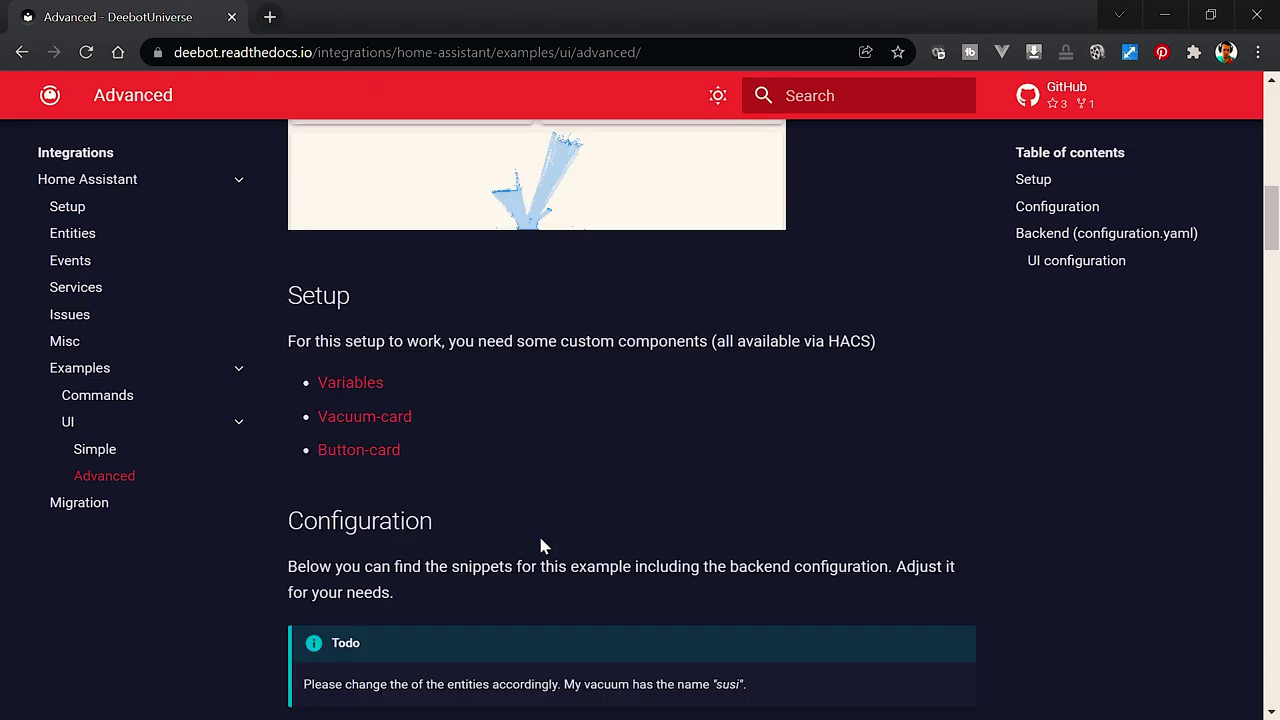
{"action": "scroll", "coordinate": [488, 490], "scroll_direction": "up", "scroll_amount": 4}
{"action": "scroll", "coordinate": [430, 322], "scroll_direction": "down", "scroll_amount": 4}
{"action": "scroll", "coordinate": [352, 615], "scroll_direction": "down", "scroll_amount": 4}
{"action": "scroll", "coordinate": [518, 557], "scroll_direction": "down", "scroll_amount": 1}
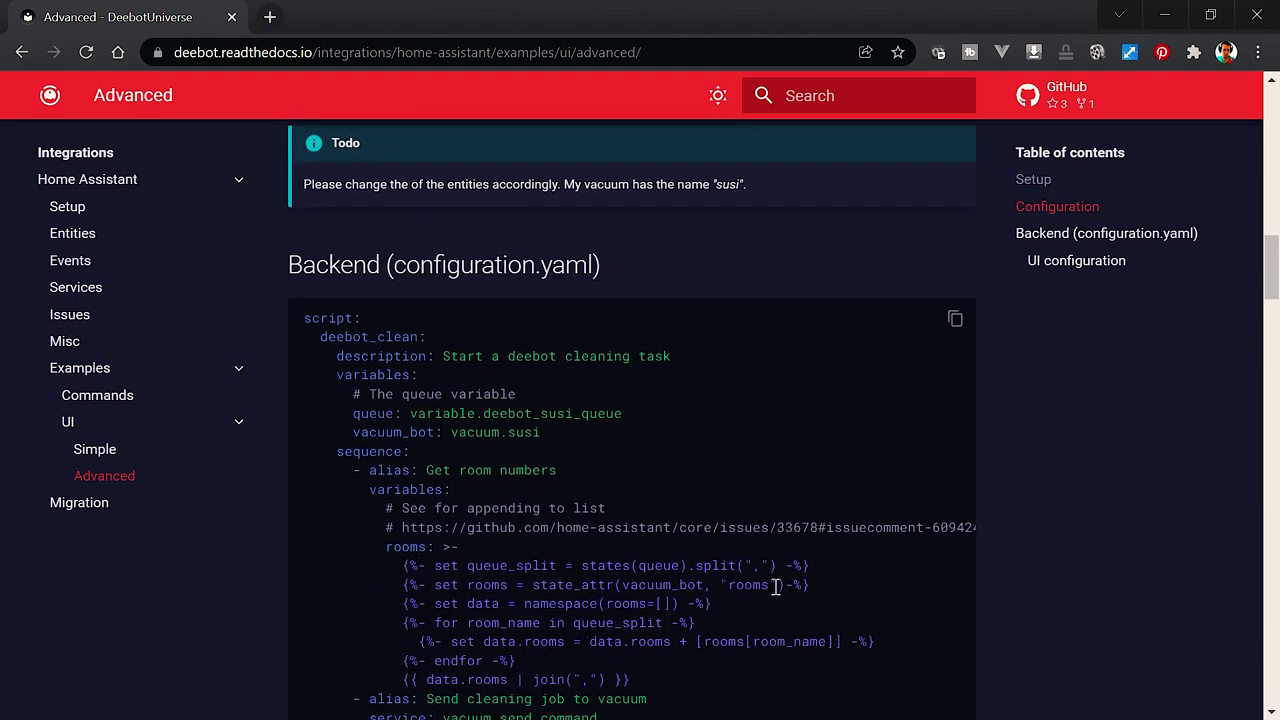
- Examine the Advanced example's Backend (configuration.yaml) code, from the deebot_clean script to the template sensors for the rooms
{"action": "left_click_drag", "start_coordinate": [355, 320], "coordinate": [635, 637]}
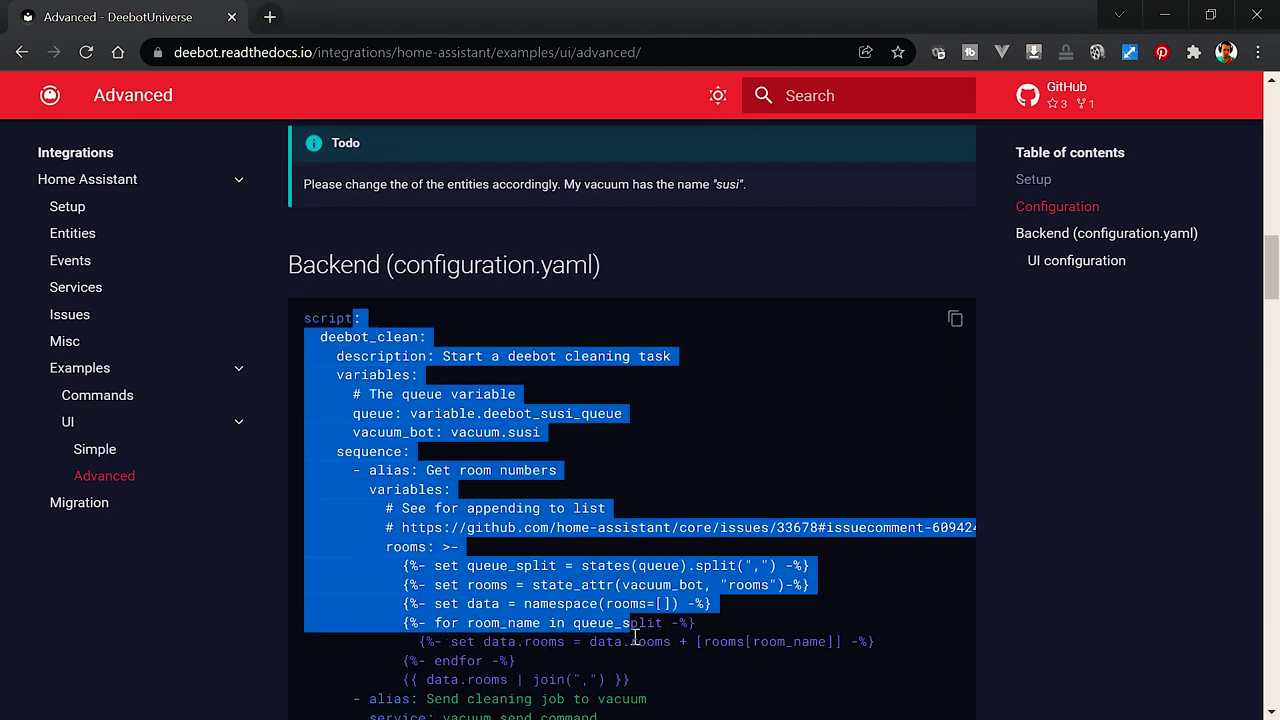
{"action": "left_click", "coordinate": [608, 620]}
{"action": "scroll", "coordinate": [580, 473], "scroll_direction": "down", "scroll_amount": 3}
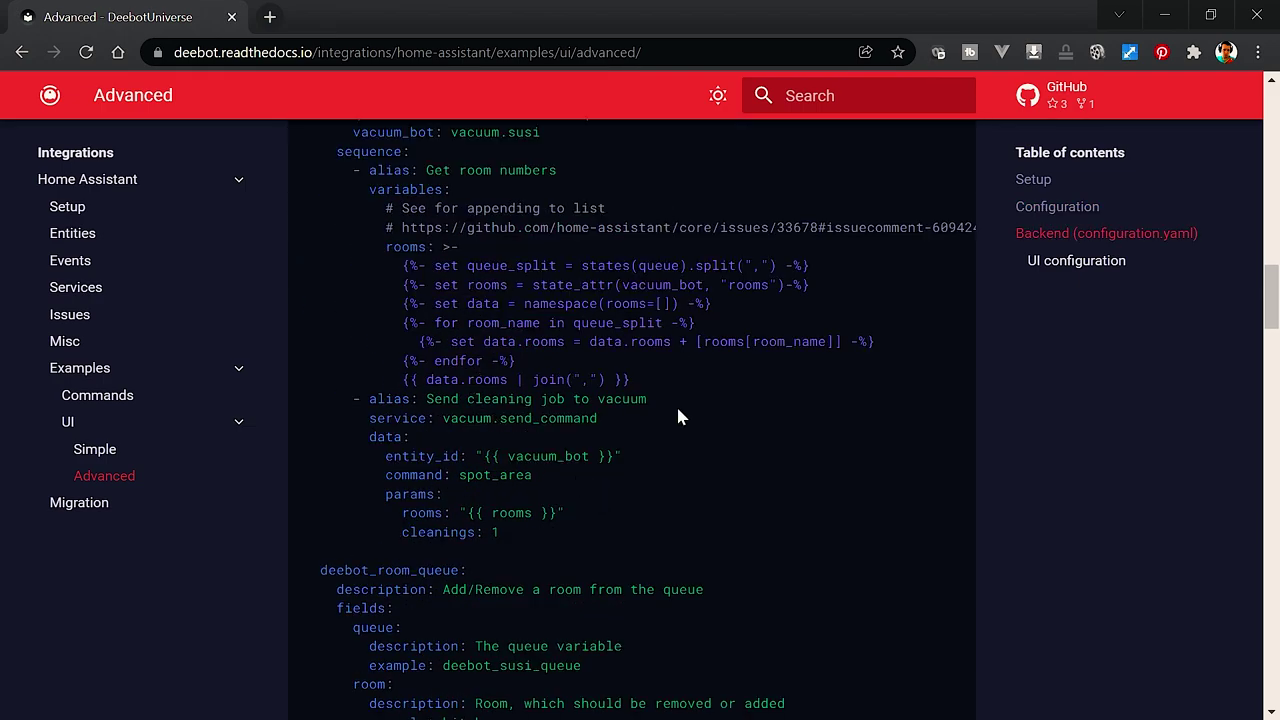
{"action": "scroll", "coordinate": [410, 565], "scroll_direction": "up", "scroll_amount": 2}
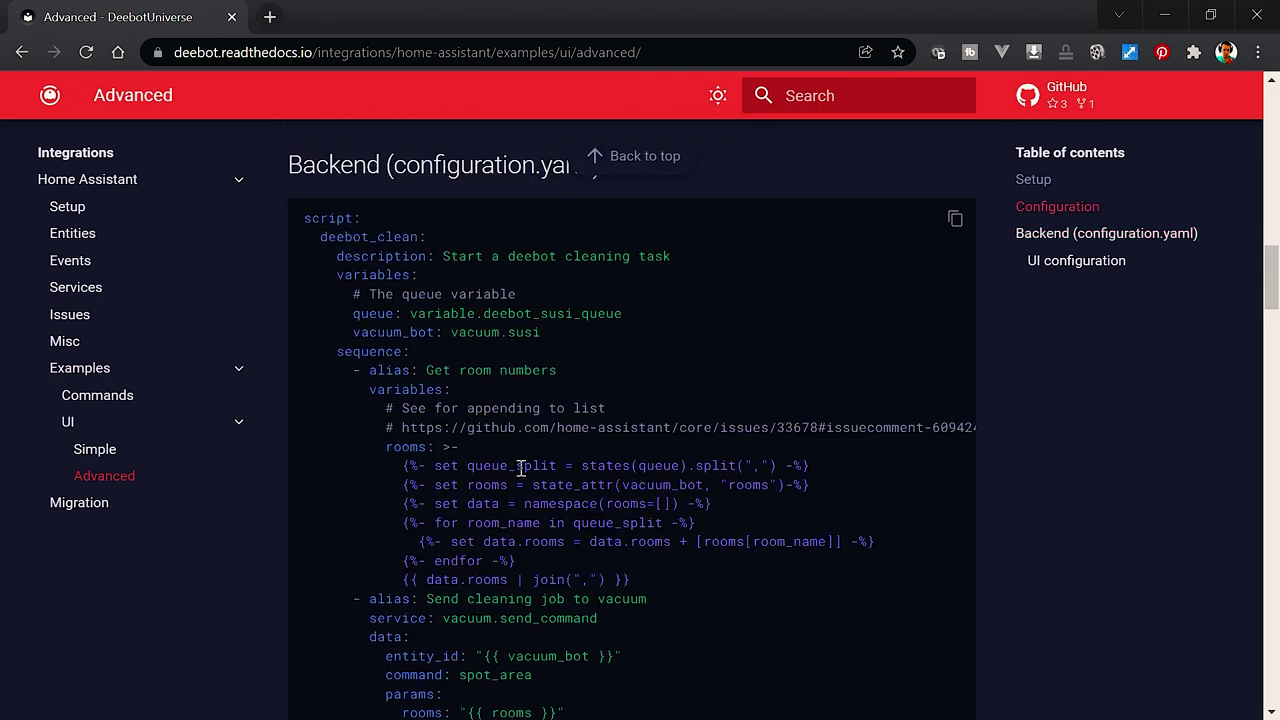
{"action": "left_click_drag", "start_coordinate": [434, 490], "coordinate": [614, 575]}
{"action": "left_click", "coordinate": [614, 575]}
{"action": "scroll", "coordinate": [490, 480], "scroll_direction": "down", "scroll_amount": 3}
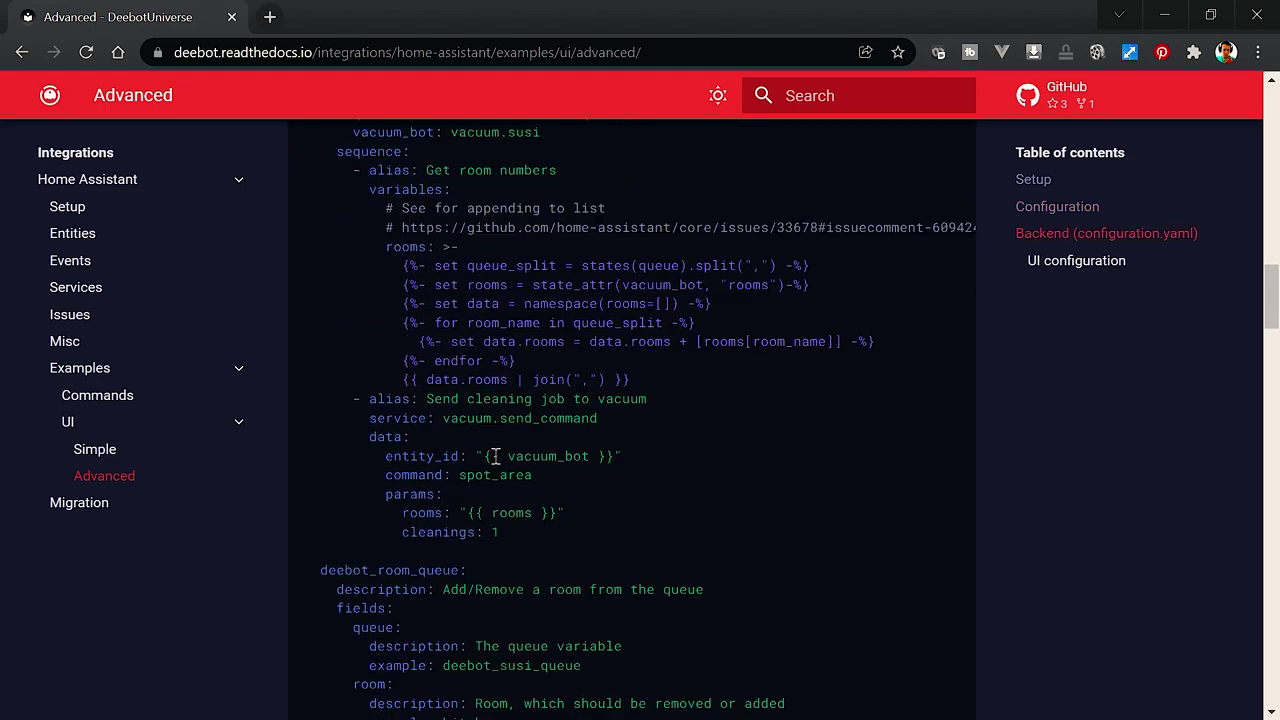
{"action": "scroll", "coordinate": [389, 409], "scroll_direction": "up", "scroll_amount": 6}
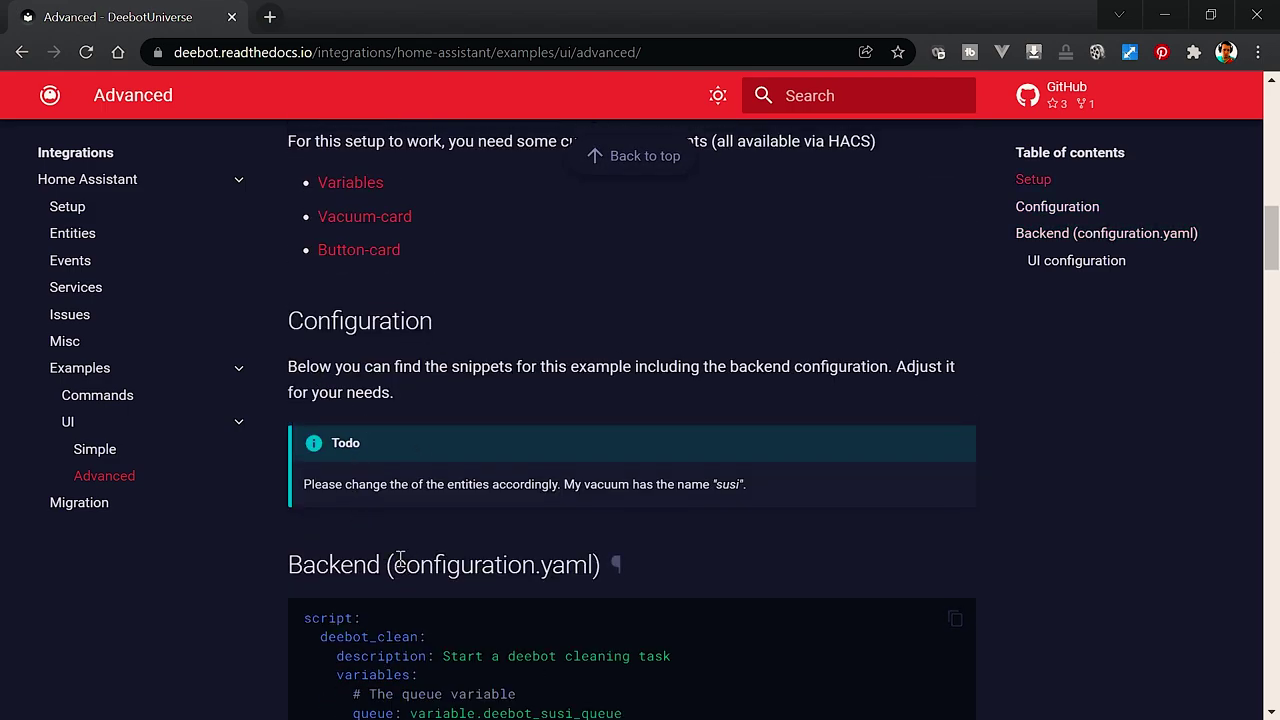
{"action": "scroll", "coordinate": [632, 568], "scroll_direction": "down", "scroll_amount": 6}
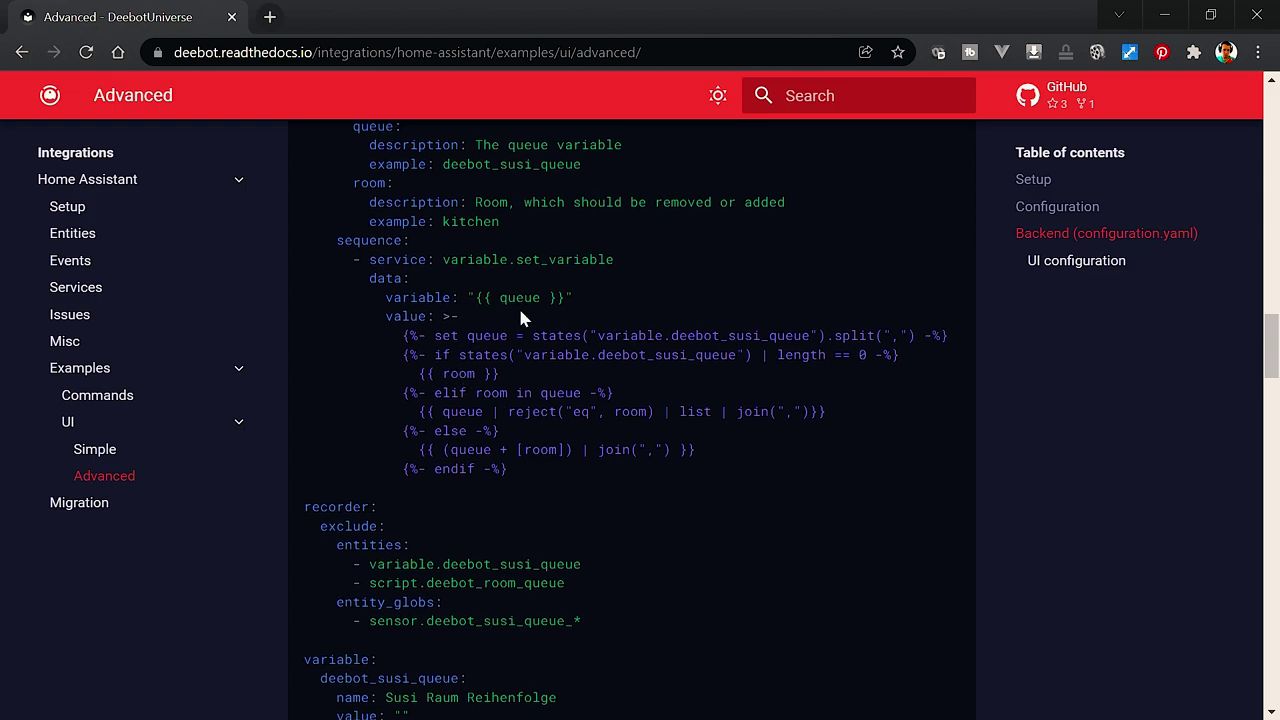
{"action": "scroll", "coordinate": [520, 322], "scroll_direction": "down", "scroll_amount": 4}
{"action": "scroll", "coordinate": [530, 326], "scroll_direction": "down", "scroll_amount": 1}
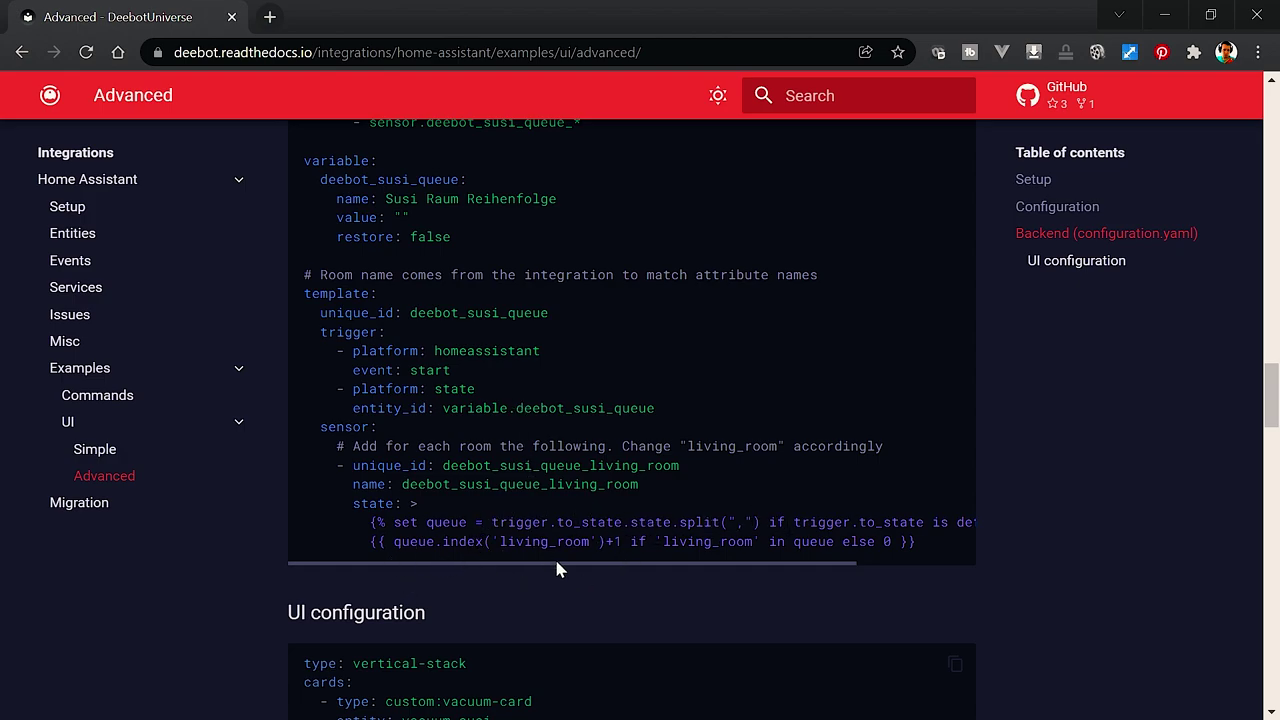
- Examine the Advanced example's UI configuration code, from the vertical stack with the vacuum card through to the live map entry
{"action": "scroll", "coordinate": [557, 568], "scroll_direction": "down", "scroll_amount": 4}
{"action": "scroll", "coordinate": [627, 412], "scroll_direction": "down", "scroll_amount": 1}
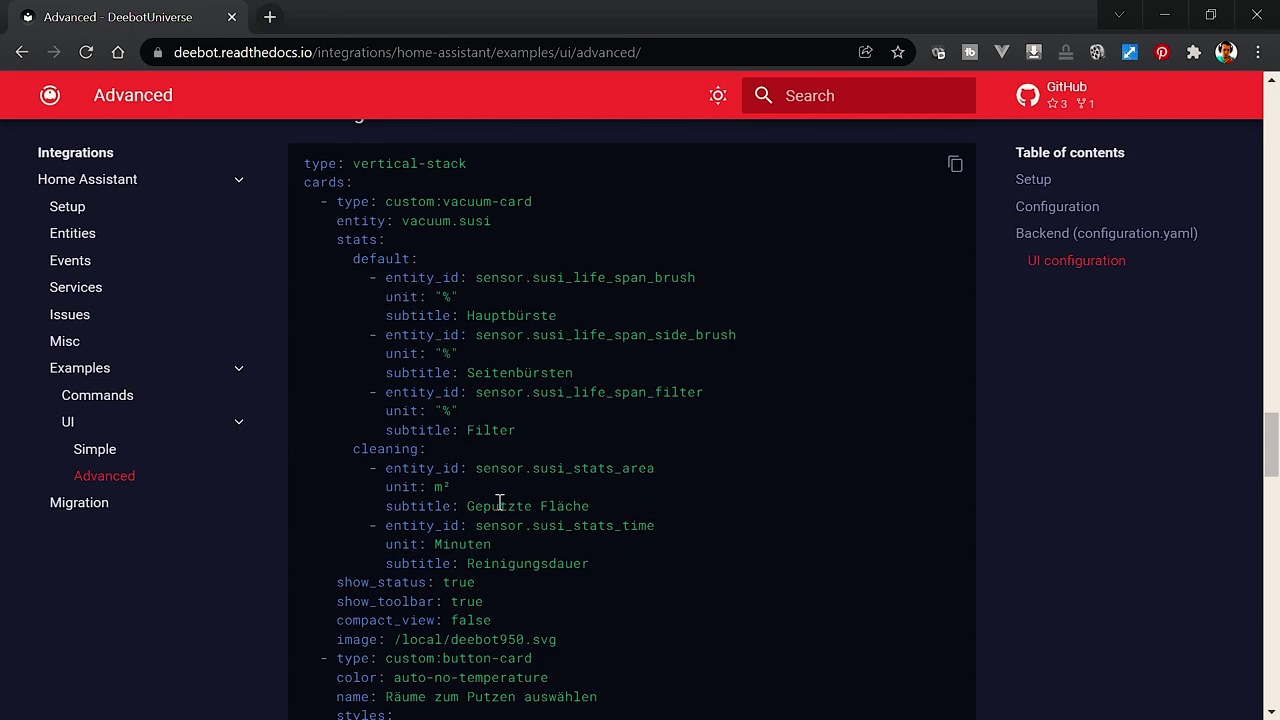
{"action": "scroll", "coordinate": [558, 635], "scroll_direction": "down", "scroll_amount": 3}
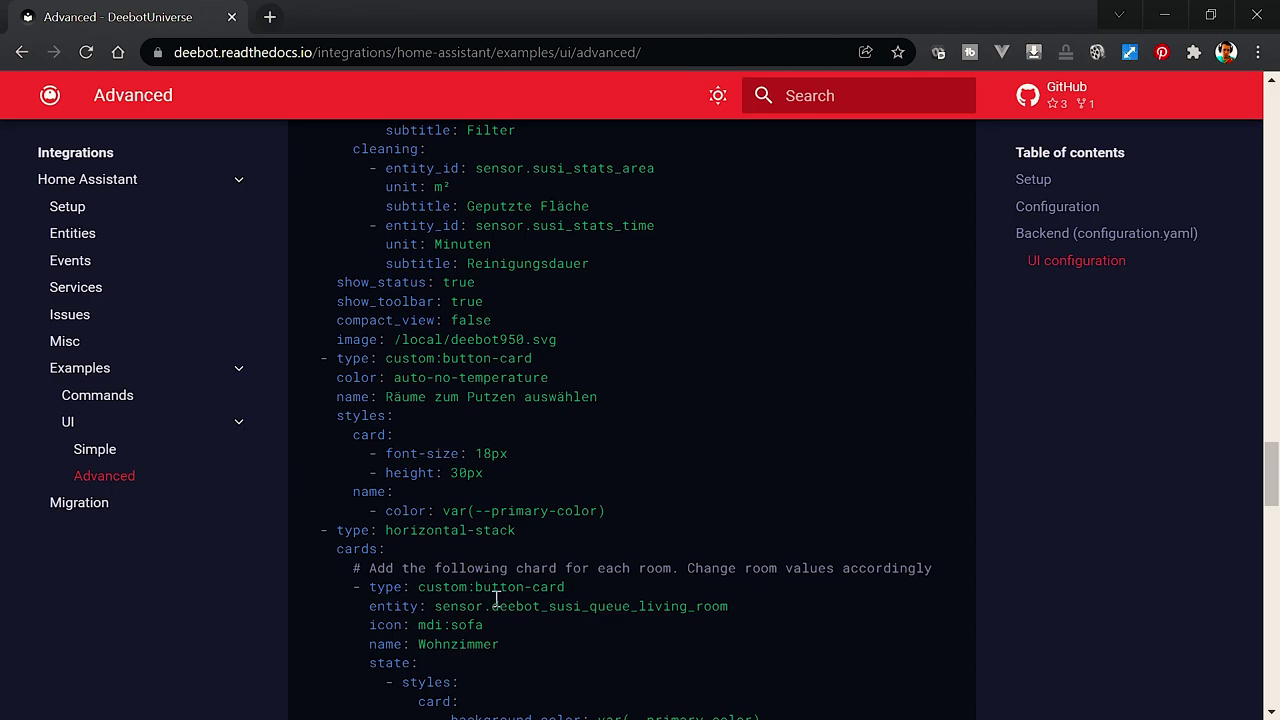
{"action": "scroll", "coordinate": [496, 598], "scroll_direction": "down", "scroll_amount": 3}
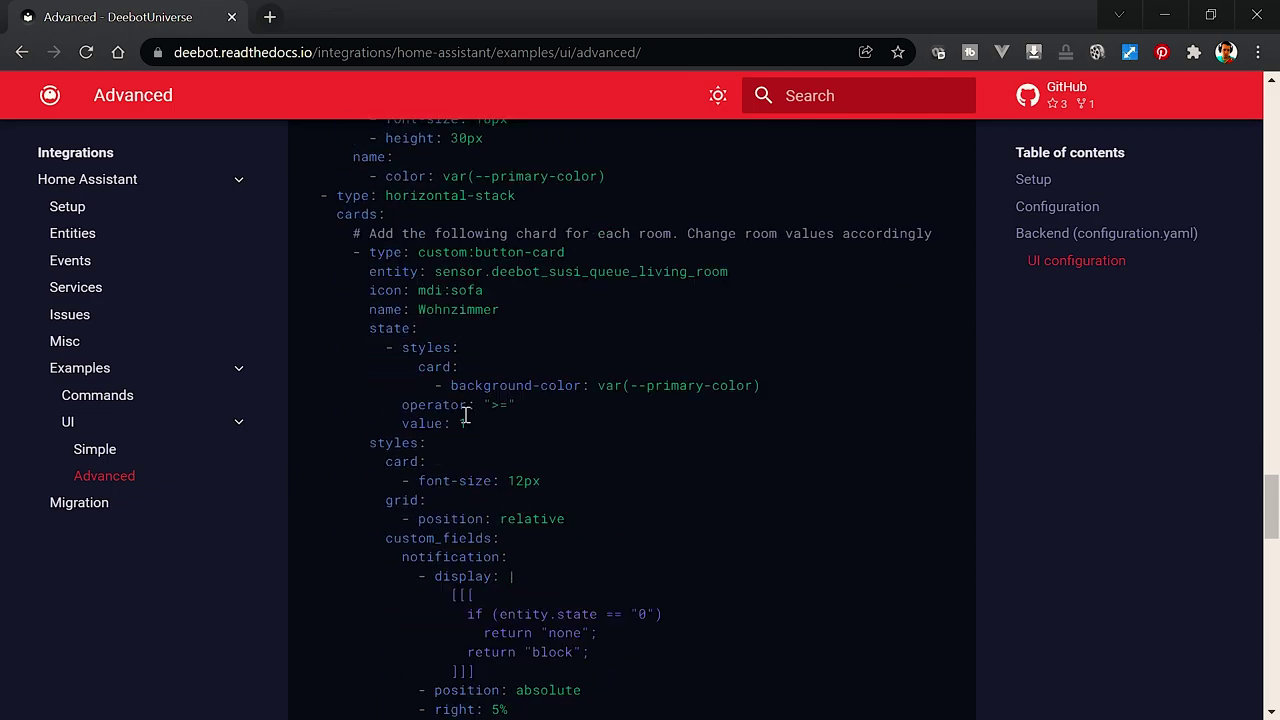
{"action": "scroll", "coordinate": [620, 637], "scroll_direction": "down", "scroll_amount": 3}
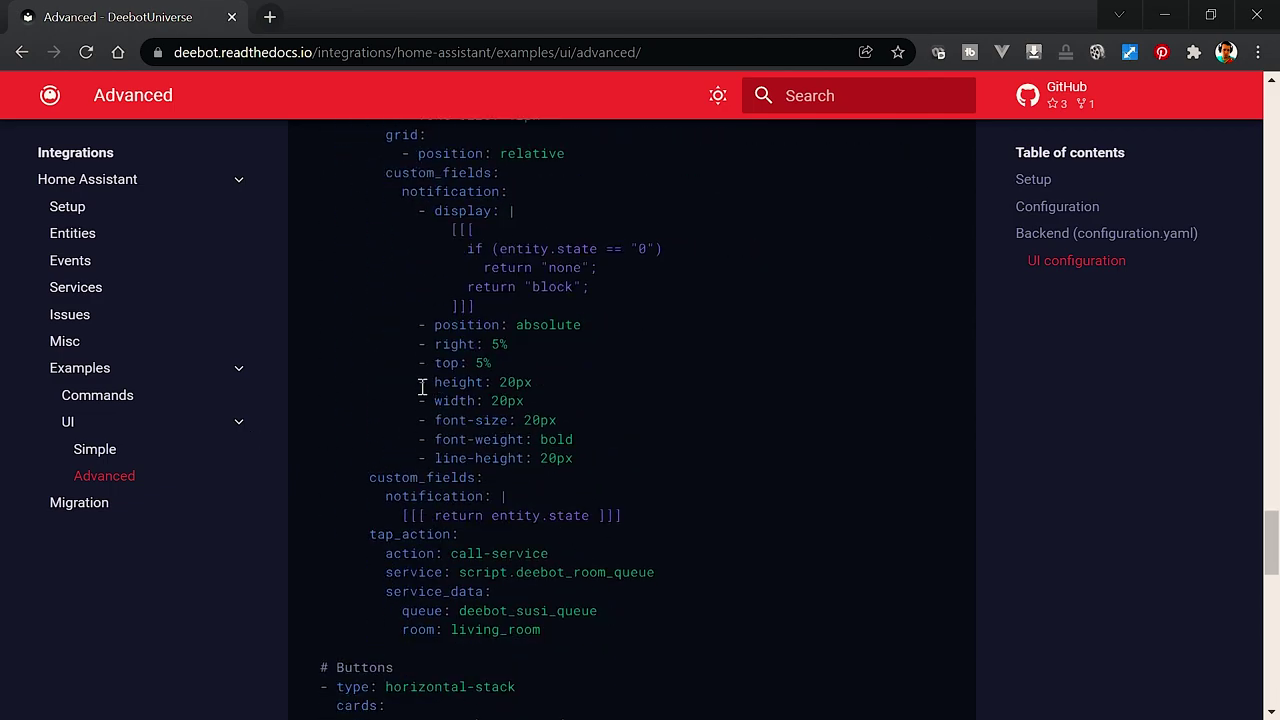
{"action": "scroll", "coordinate": [543, 565], "scroll_direction": "down", "scroll_amount": 4}
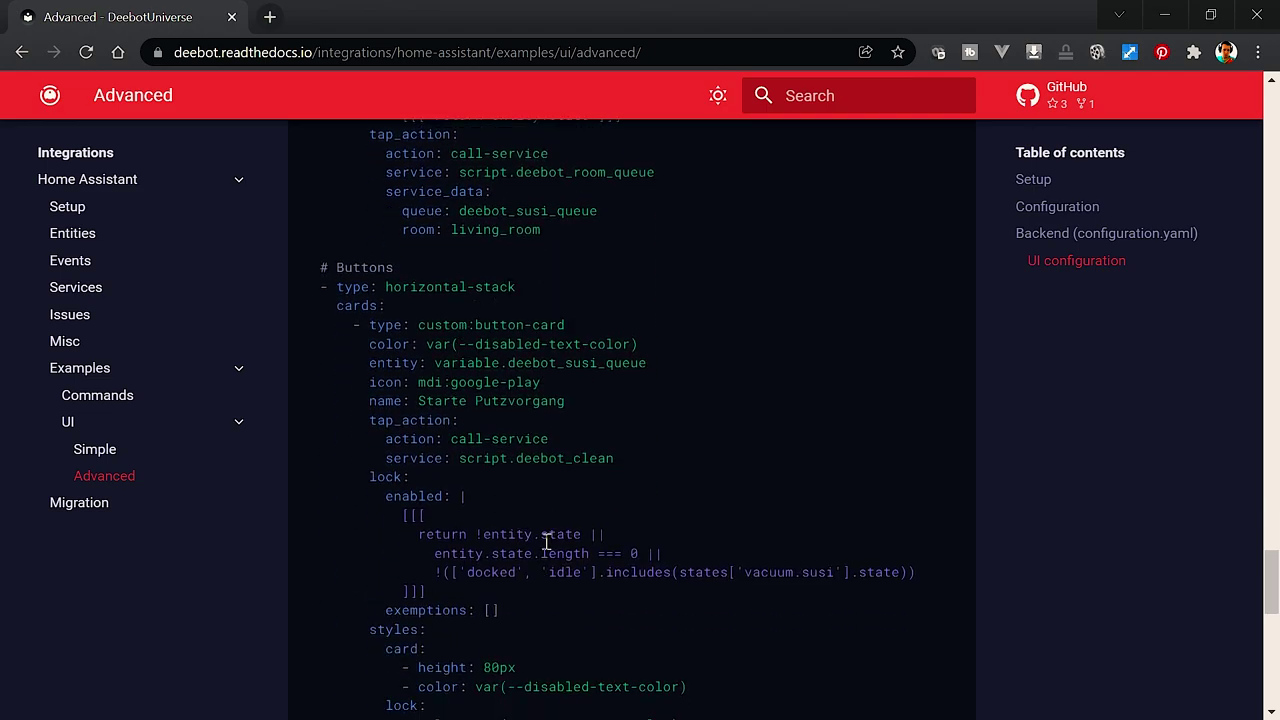
{"action": "scroll", "coordinate": [545, 540], "scroll_direction": "down", "scroll_amount": 2}
{"action": "scroll", "coordinate": [520, 540], "scroll_direction": "down", "scroll_amount": 3}
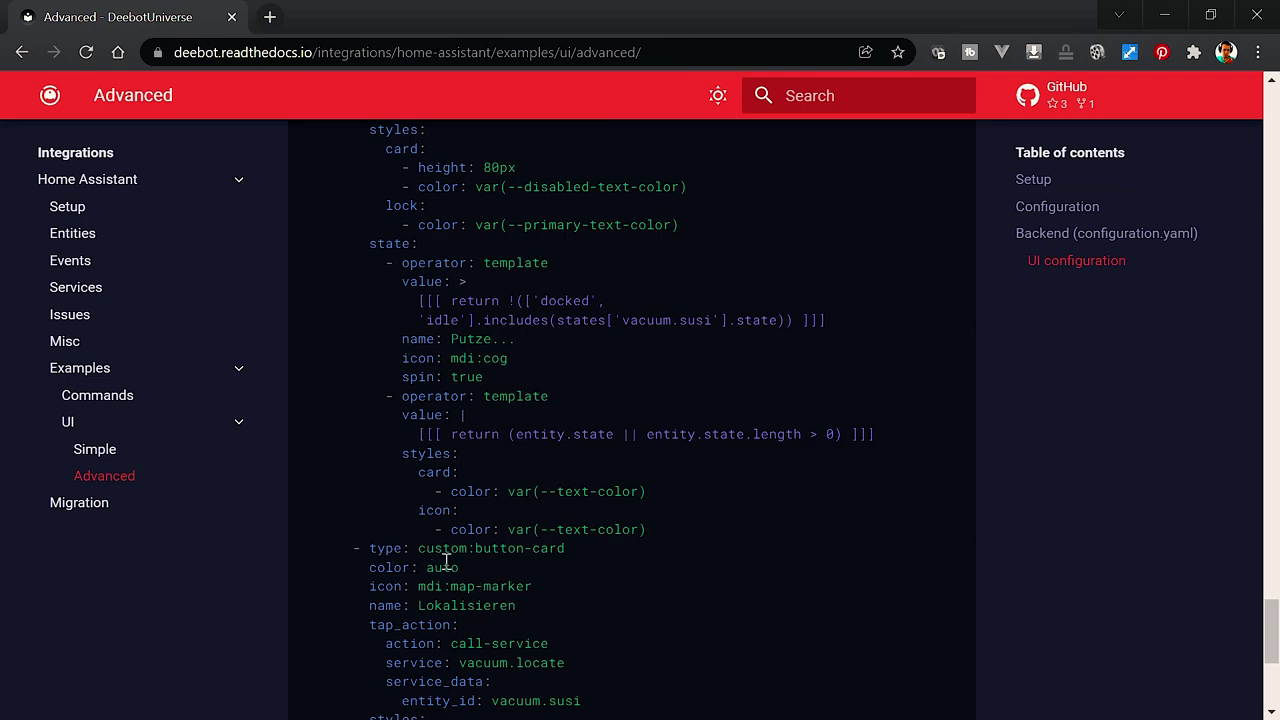
{"action": "scroll", "coordinate": [445, 565], "scroll_direction": "down", "scroll_amount": 2}
{"action": "scroll", "coordinate": [418, 600], "scroll_direction": "down", "scroll_amount": 2}
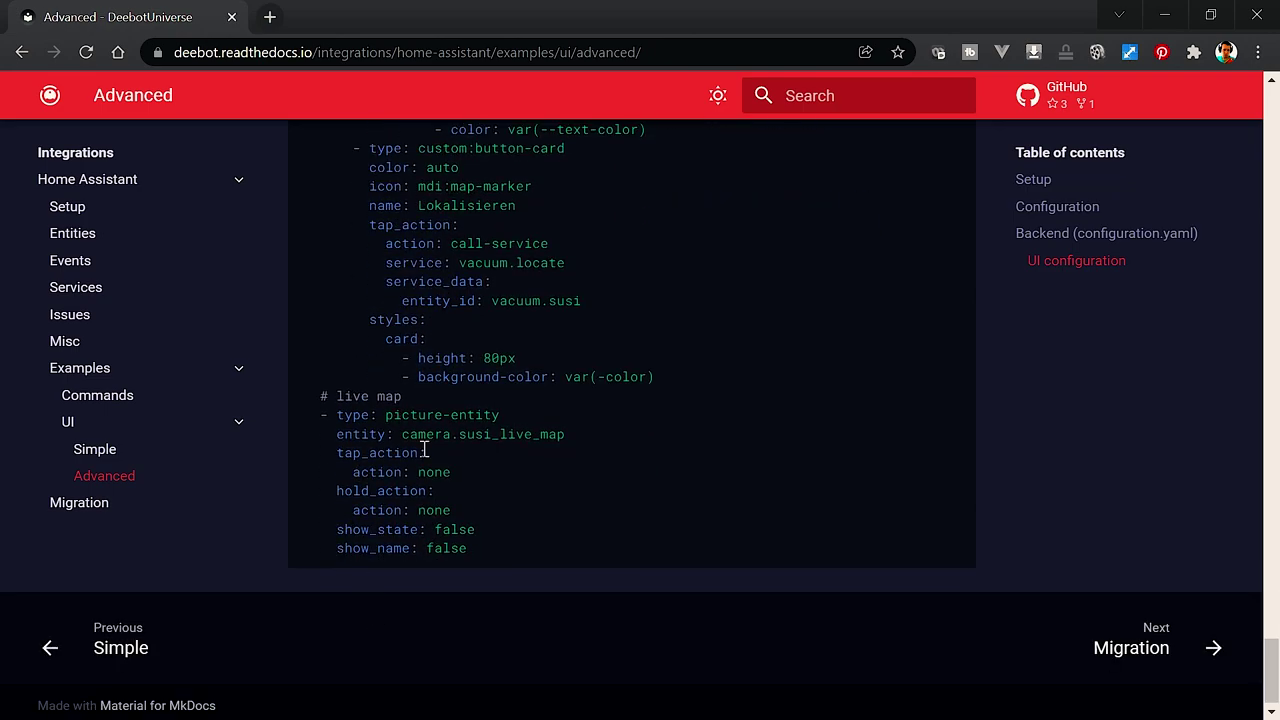
- Review the Advanced example's animated card preview with its room selection and cleaning controls
{"action": "scroll", "coordinate": [472, 471], "scroll_direction": "up", "scroll_amount": 10}
{"action": "scroll", "coordinate": [491, 453], "scroll_direction": "down", "scroll_amount": 10}
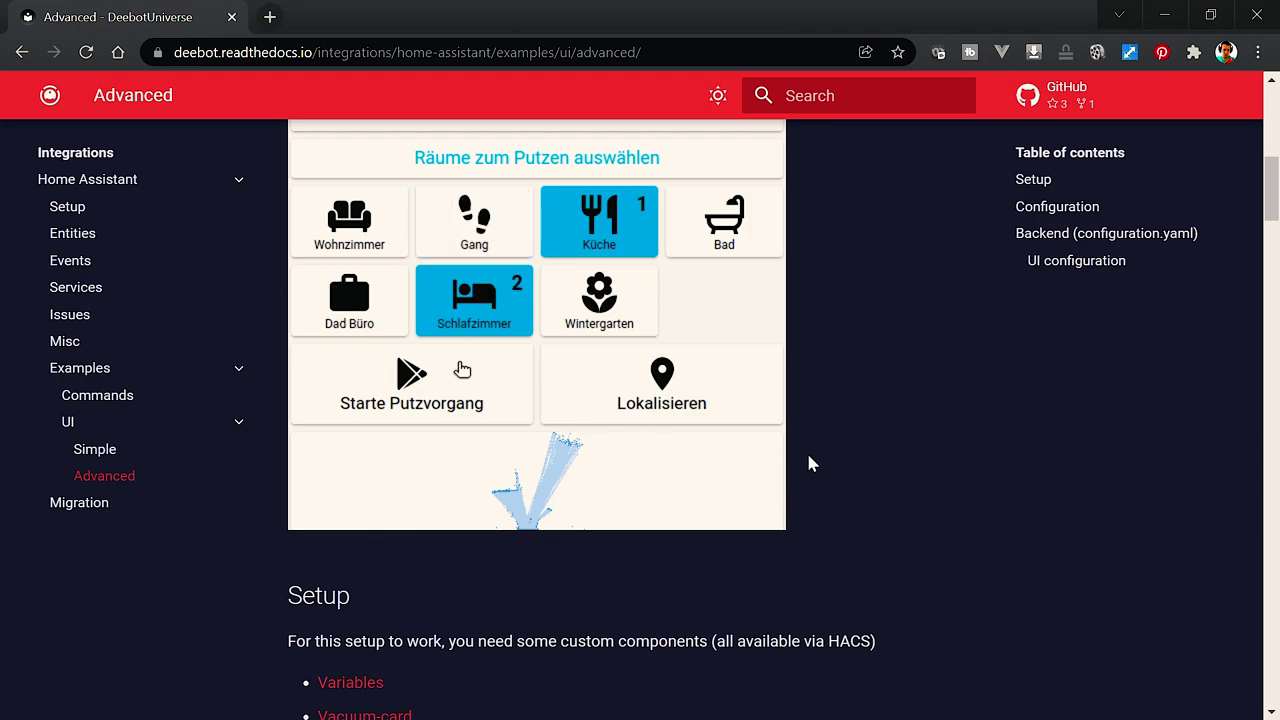
{"action": "scroll", "coordinate": [806, 450], "scroll_direction": "up", "scroll_amount": 3}
{"action": "scroll", "coordinate": [805, 460], "scroll_direction": "up", "scroll_amount": 1}
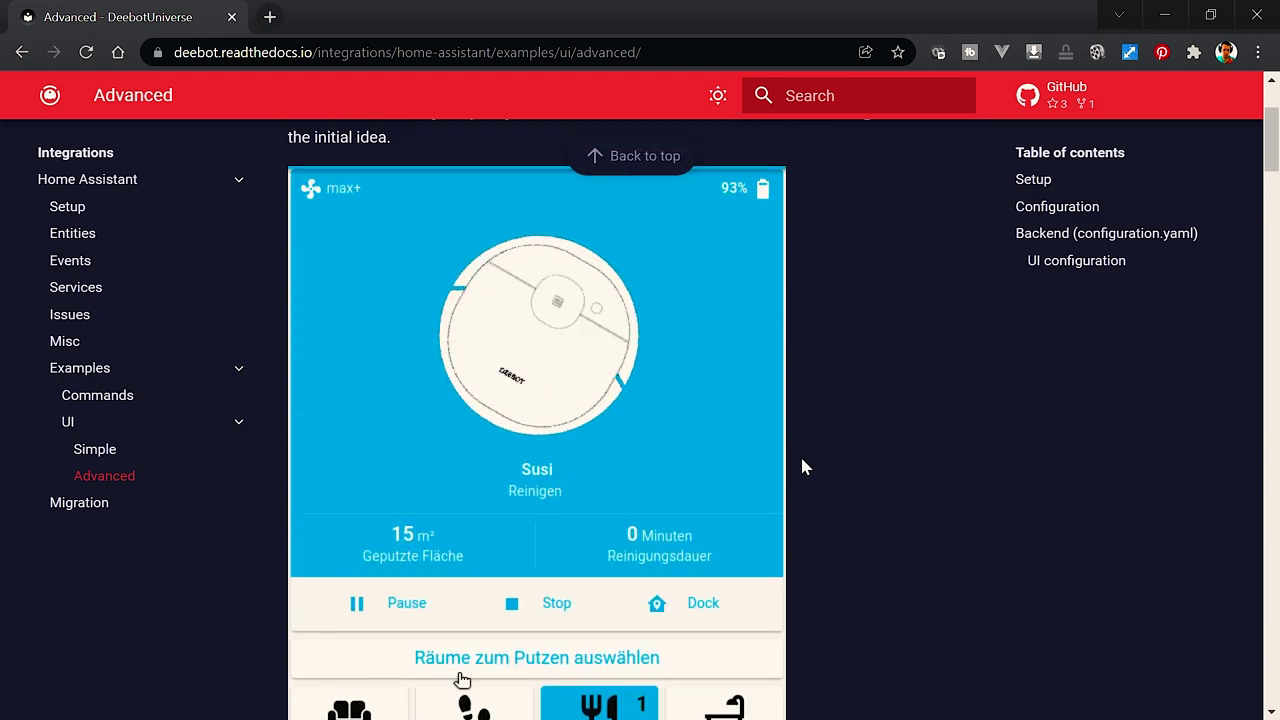
{"action": "scroll", "coordinate": [770, 430], "scroll_direction": "up", "scroll_amount": 1}
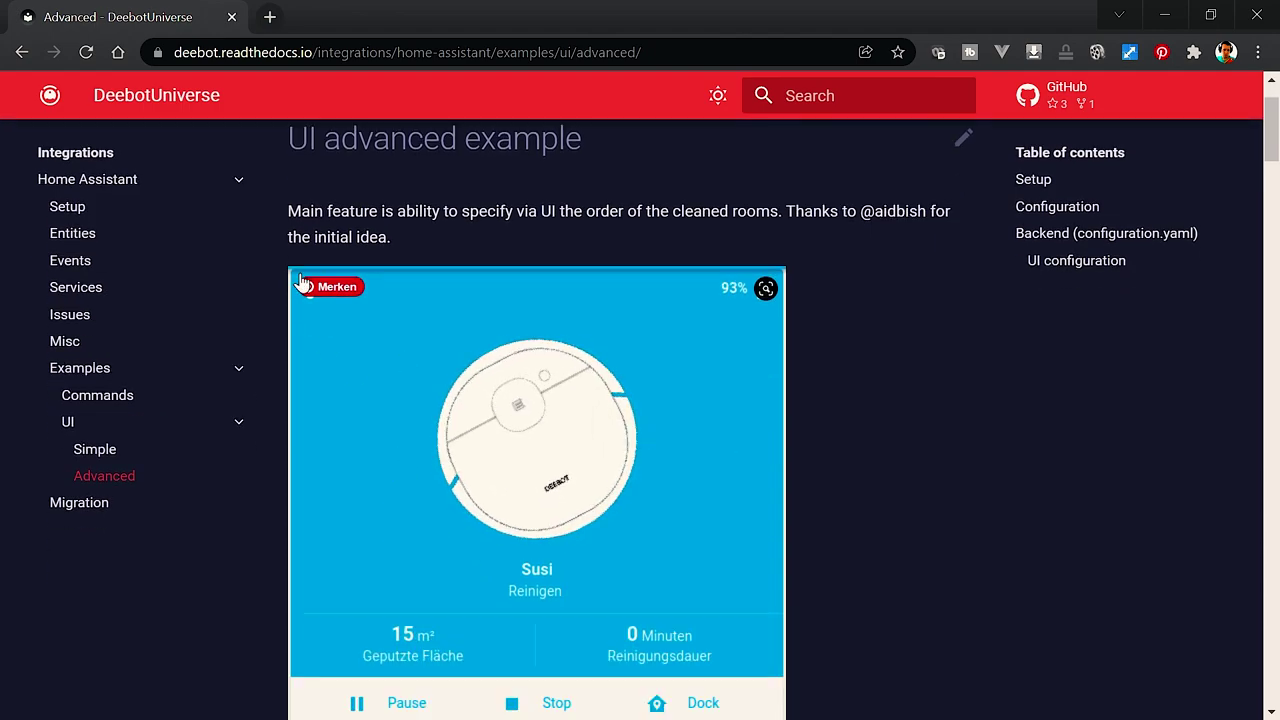
{"action": "scroll", "coordinate": [763, 445], "scroll_direction": "up", "scroll_amount": 1}
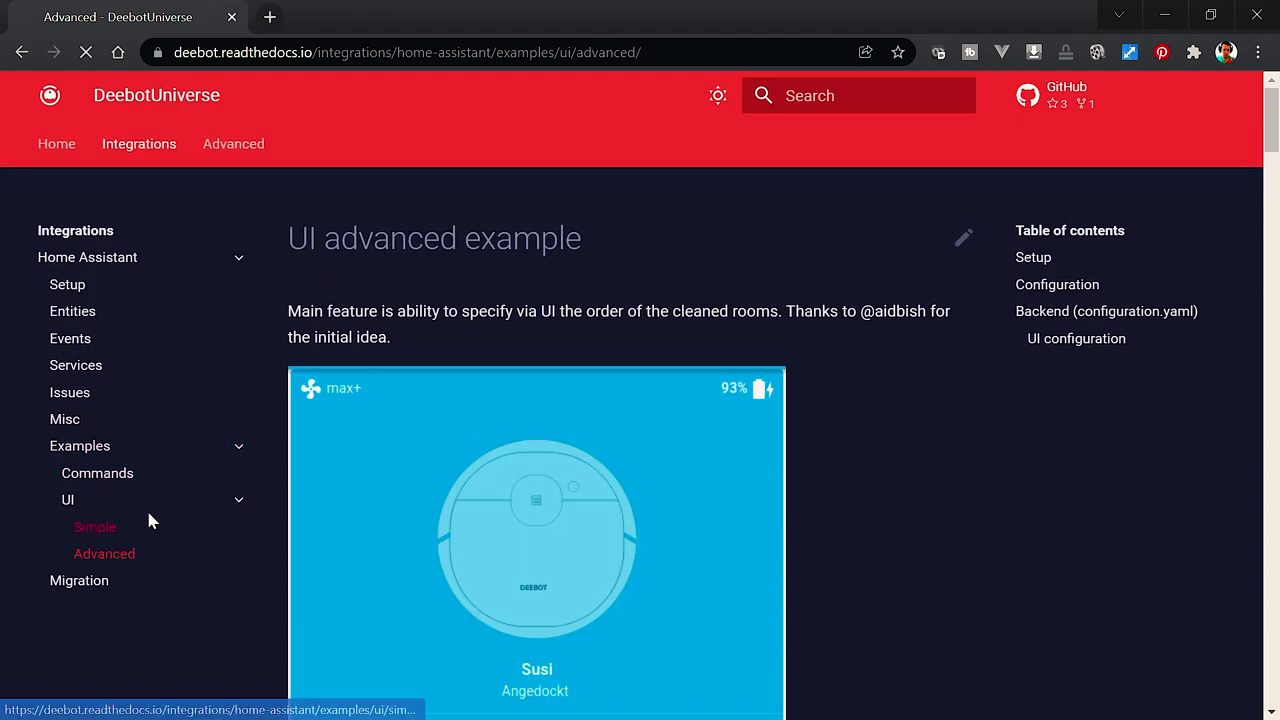
- Open the Simple UI example in the documentation and view its finished card with map and statistics
{"action": "left_click", "coordinate": [146, 510]}
{"action": "scroll", "coordinate": [690, 410], "scroll_direction": "down", "scroll_amount": 5}
{"action": "scroll", "coordinate": [704, 444], "scroll_direction": "down", "scroll_amount": 6}
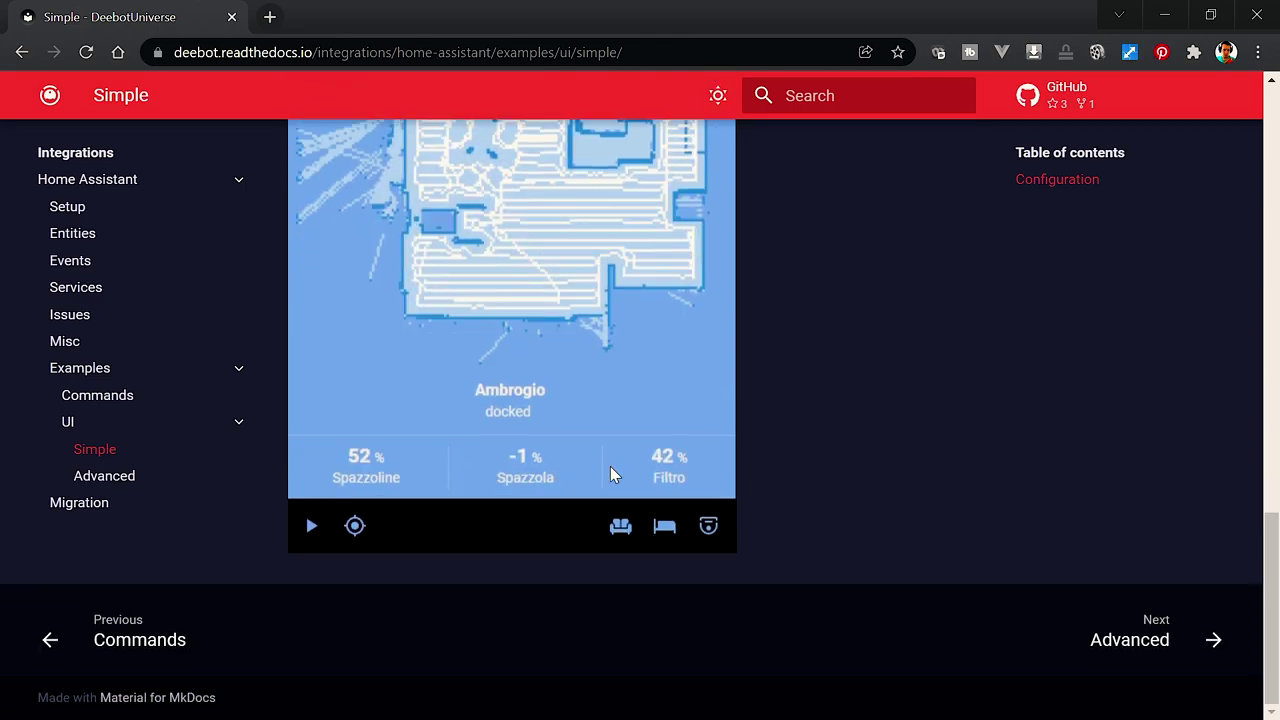
{"action": "scroll", "coordinate": [876, 410], "scroll_direction": "up", "scroll_amount": 10}
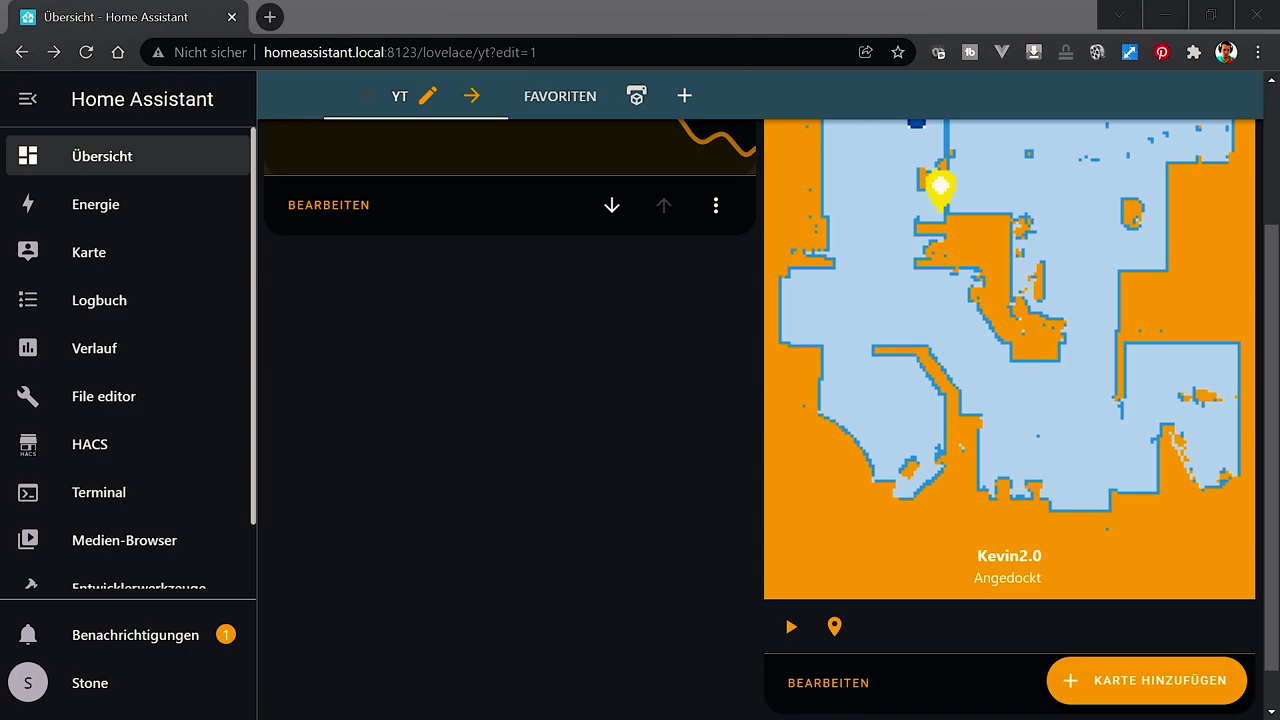
- Switch back to the Home Assistant dashboard, reopen the vacuum card's configuration and read the note about actions and statistics options
{"action": "left_click", "coordinate": [846, 685]}
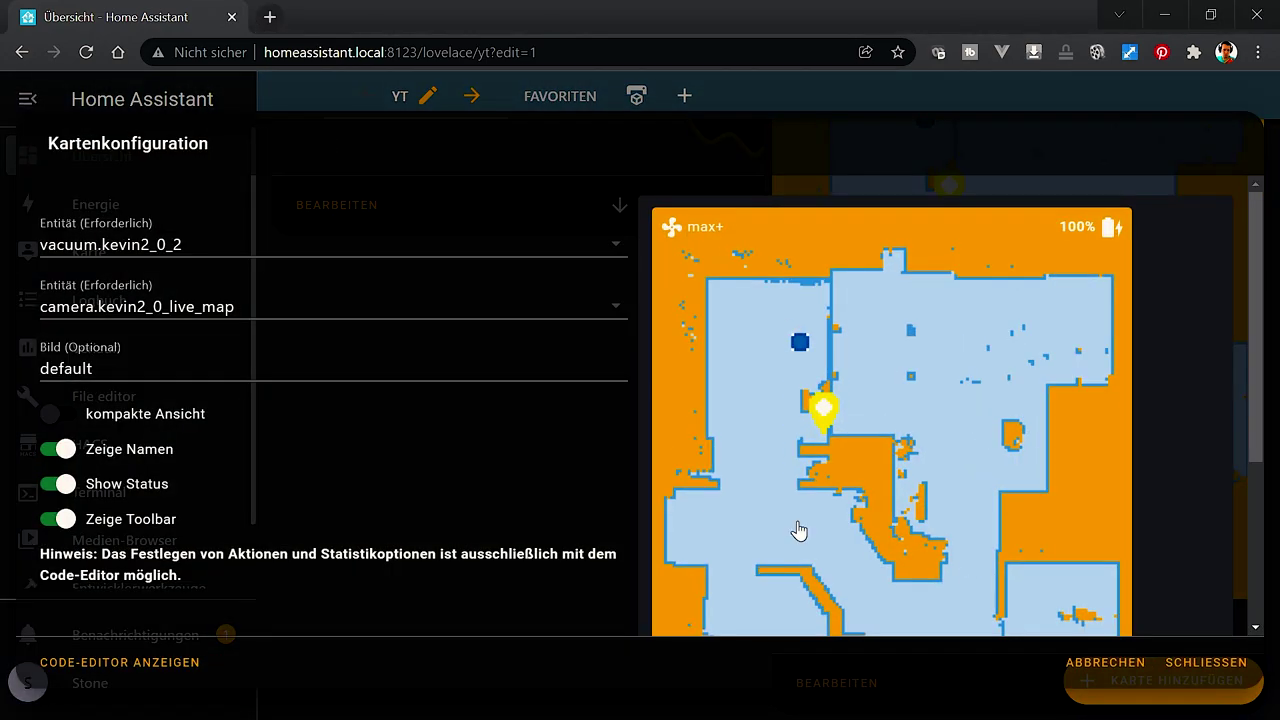
{"action": "scroll", "coordinate": [220, 432], "scroll_direction": "down", "scroll_amount": 2}
{"action": "scroll", "coordinate": [150, 371], "scroll_direction": "down", "scroll_amount": 1}
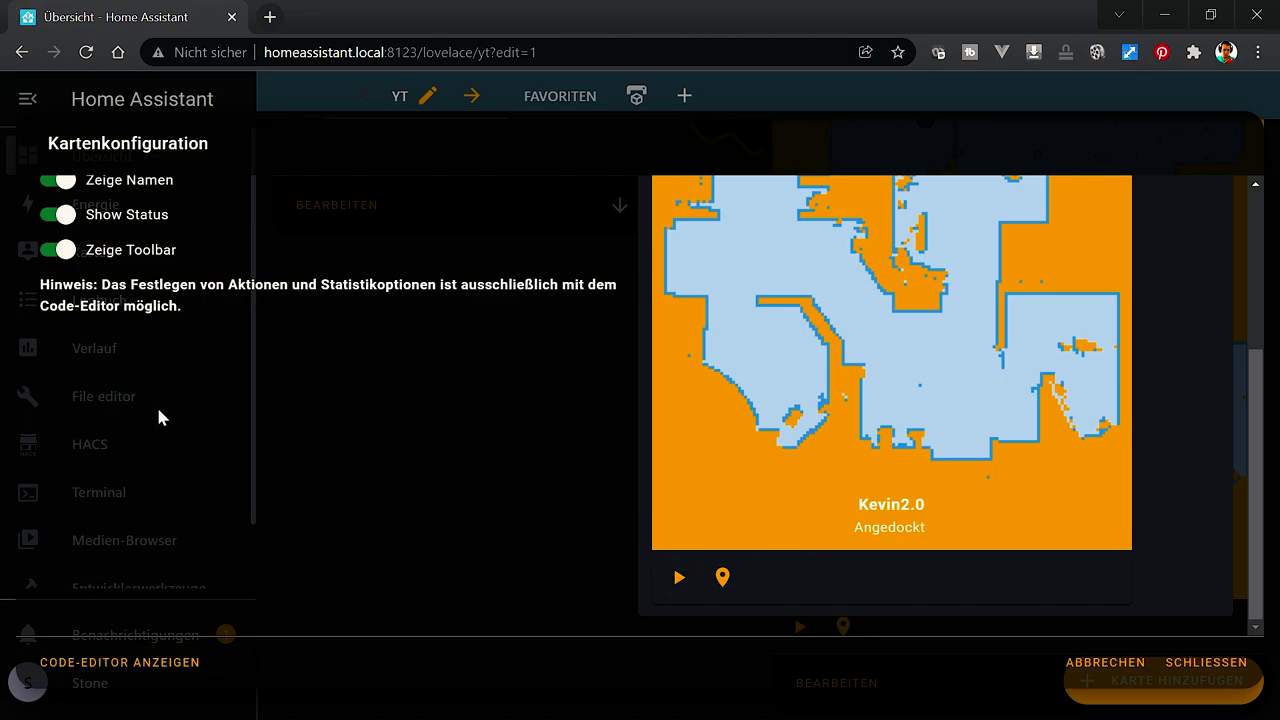
{"action": "scroll", "coordinate": [200, 358], "scroll_direction": "up", "scroll_amount": 3}
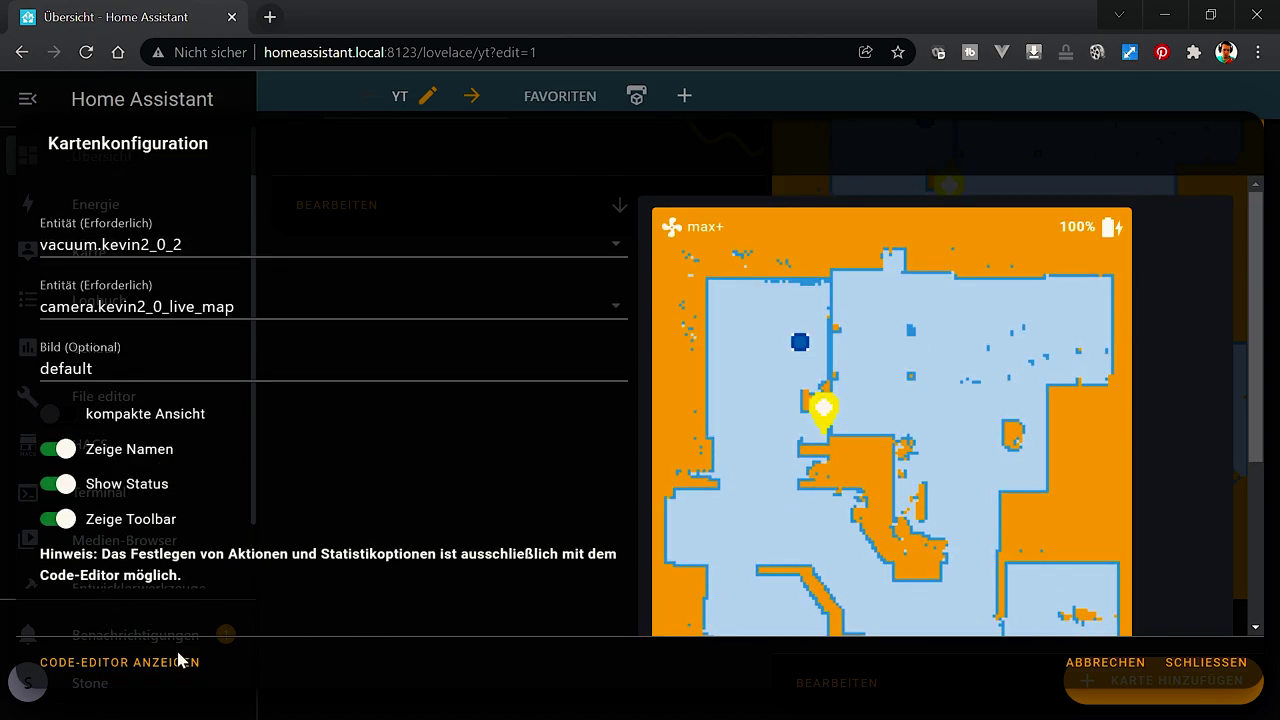
{"action": "left_click_drag", "start_coordinate": [138, 553], "coordinate": [521, 556]}
{"action": "left_click", "coordinate": [358, 589]}
{"action": "left_click_drag", "start_coordinate": [60, 577], "coordinate": [150, 579]}
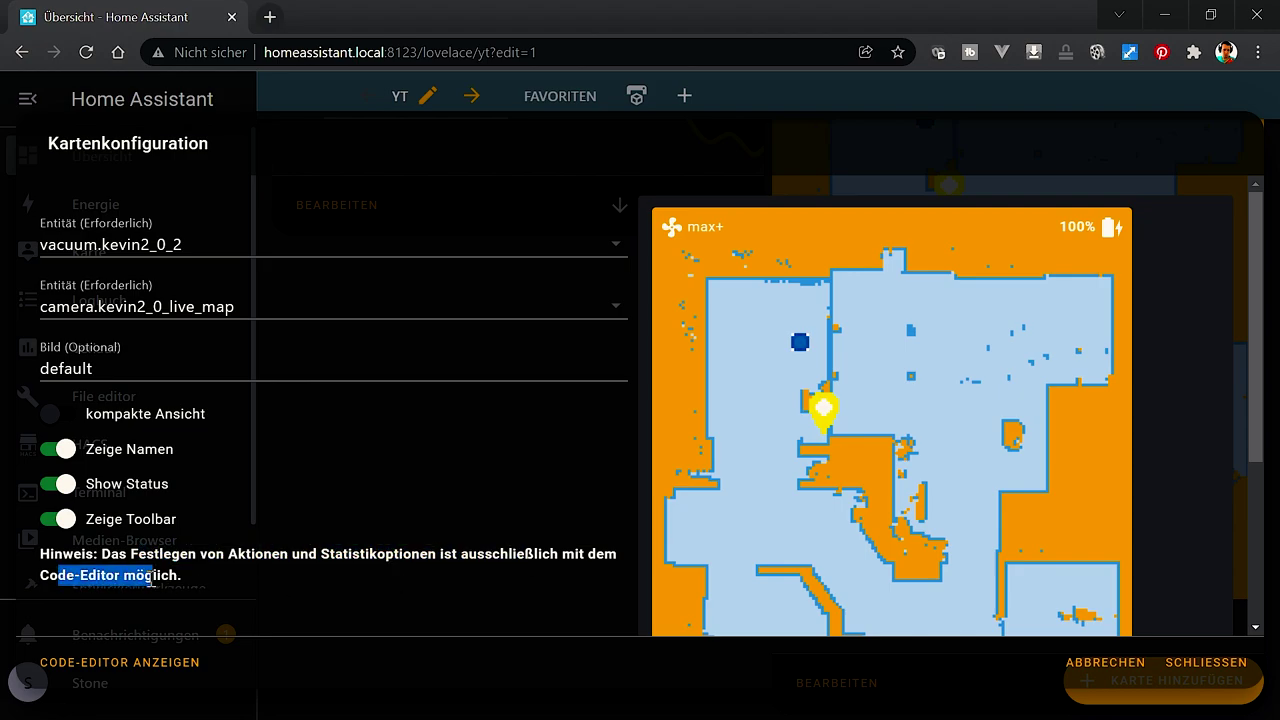
- Show the vacuum card's configuration as code and add the line compact_view: false below the map entry
{"action": "left_click", "coordinate": [130, 676]}
{"action": "left_click", "coordinate": [505, 292]}
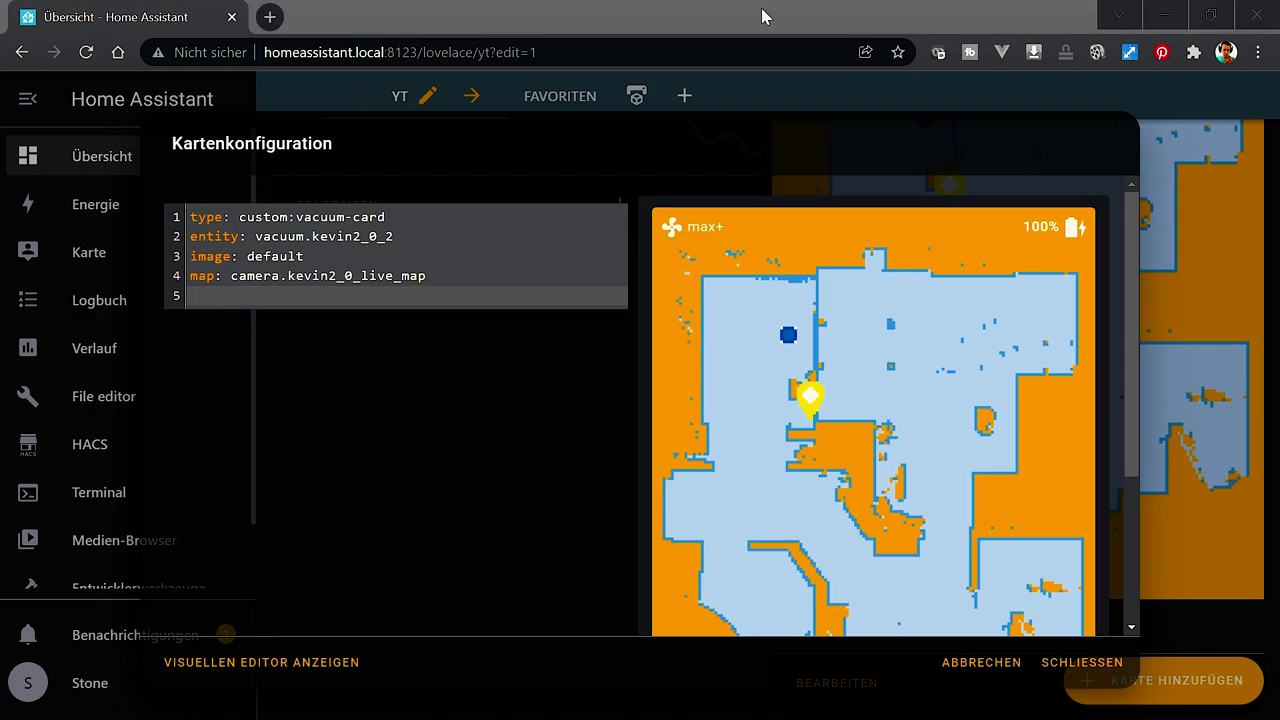
{"action": "left_click", "coordinate": [260, 291]}
{"action": "type", "text": "compact_view: false"}
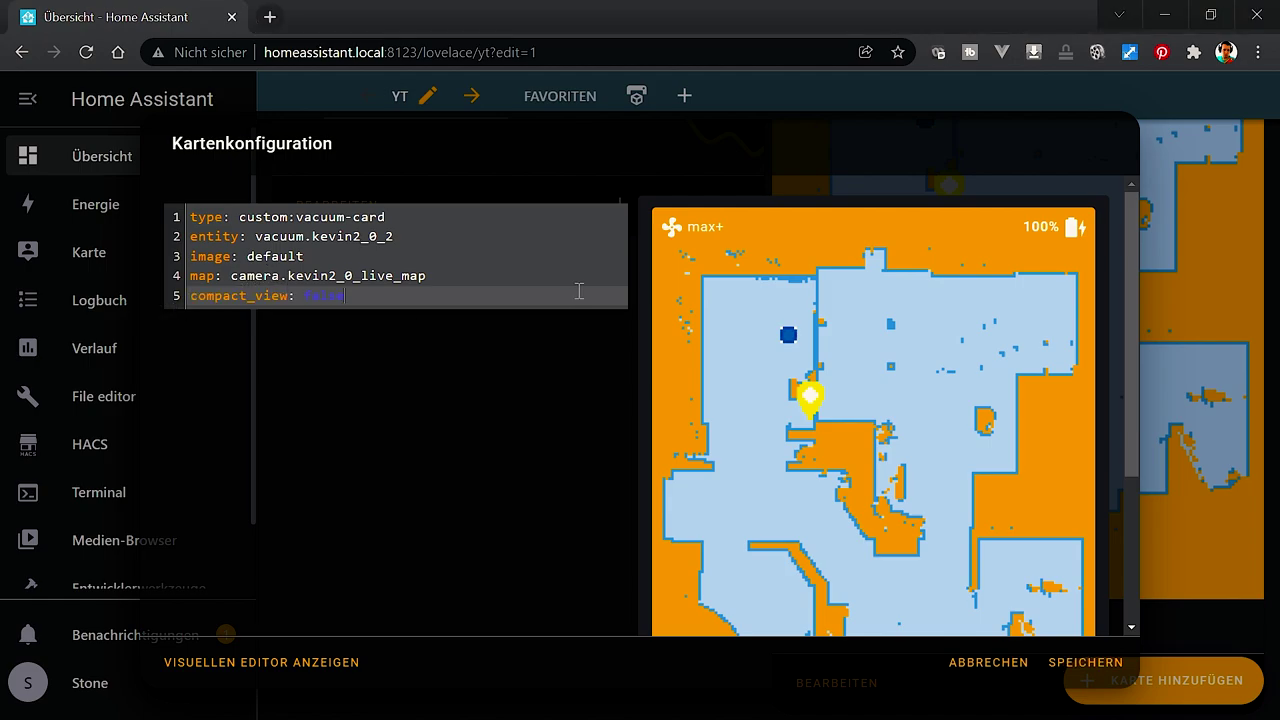
{"action": "key", "text": "Return"}
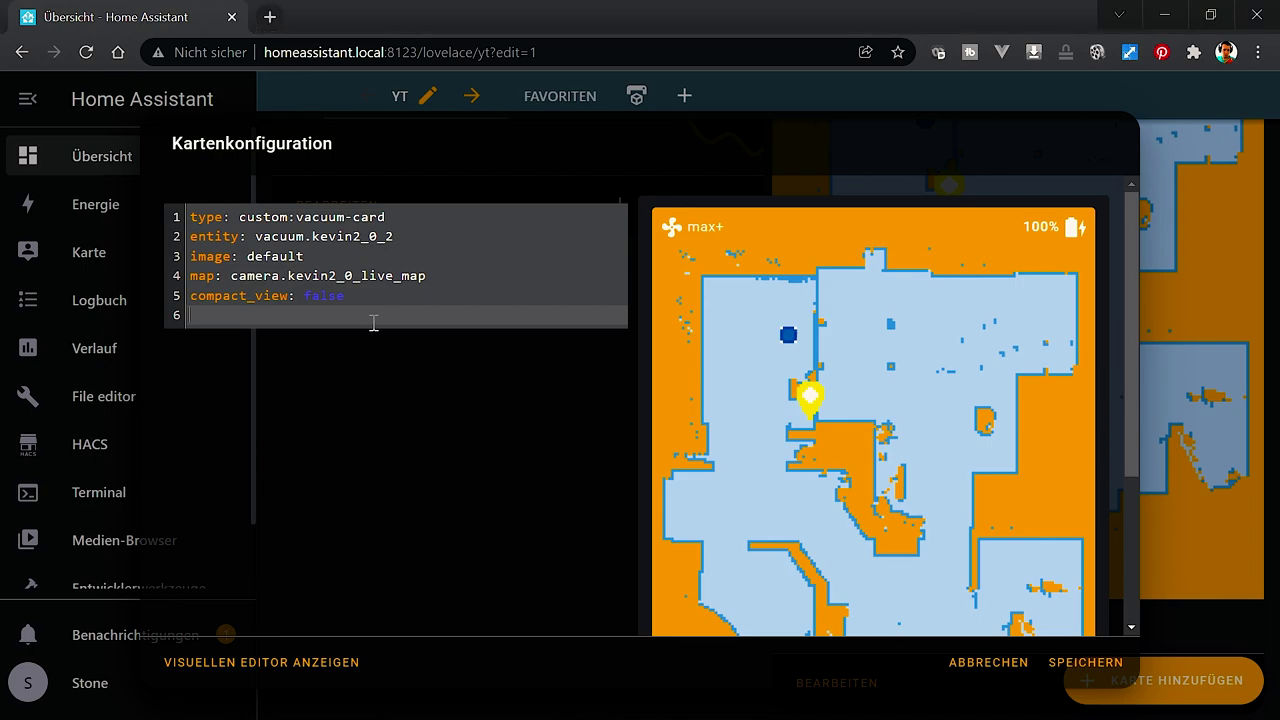
- Add show_toolbar: true, show_status: true and a stats block with default brush and heap sensors plus cleaning area and time sensors
{"action": "type", "text": "show_toolbar: true show_status: true stats:   default:     - entity_id: sensor.YOURROBOTNAME_sidebrush       unit: \"%\"       subtitle: Side Brush     - entity_id: sensor.YOURROBOTNAME_brush       unit: \"%\"       subtitle: Main Brush     - entity_id: sensor.YOURROBOTNAME_heap       unit: \"%\"       subtitle: Heap   cleaning:     - entity_id: sensor.YOURROBOTNAME_stats_area       unit: m2       subtitle: Area     - entity_id: sensor.YOURROBOTNAME_stats_time       unit: min       subtitle: Time"}
{"action": "left_click", "coordinate": [449, 287]}
{"action": "left_click", "coordinate": [491, 301]}
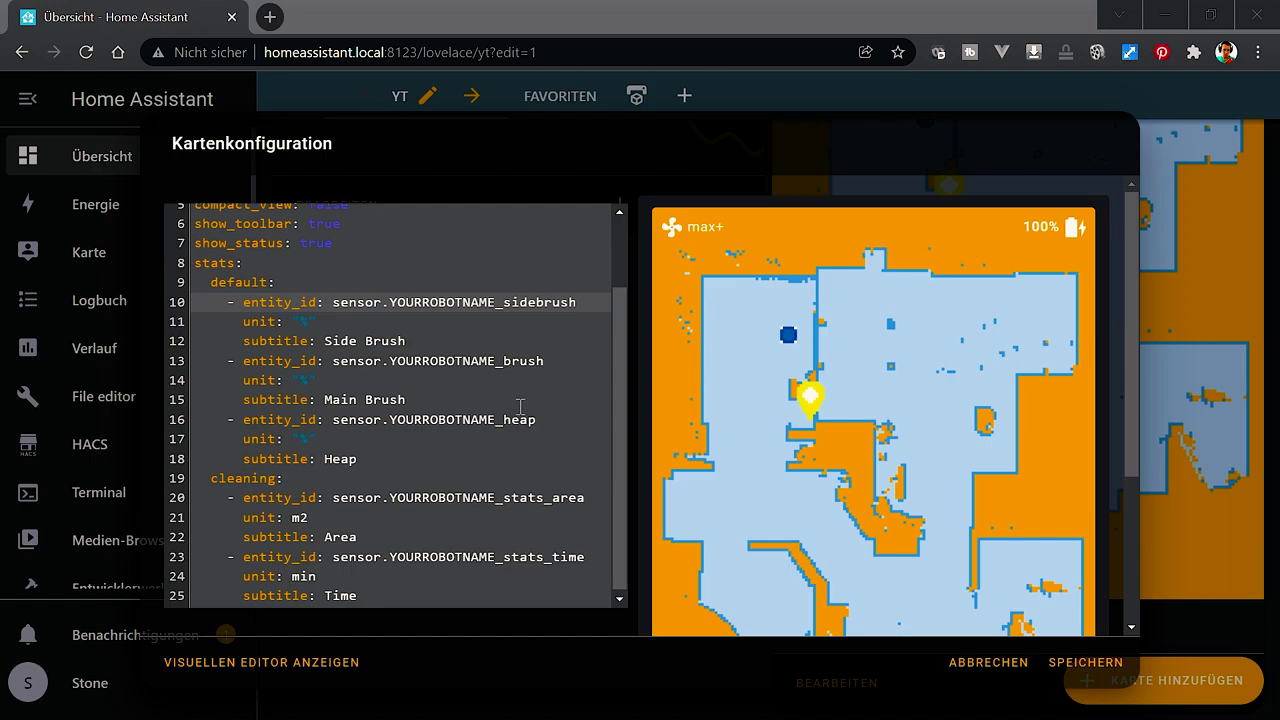
- Look up the robot's sensor entity IDs in the Deebot 4 Home Assistant integration's entity list
{"action": "double_click", "coordinate": [462, 302]}
{"action": "key", "text": "BackSpace"}
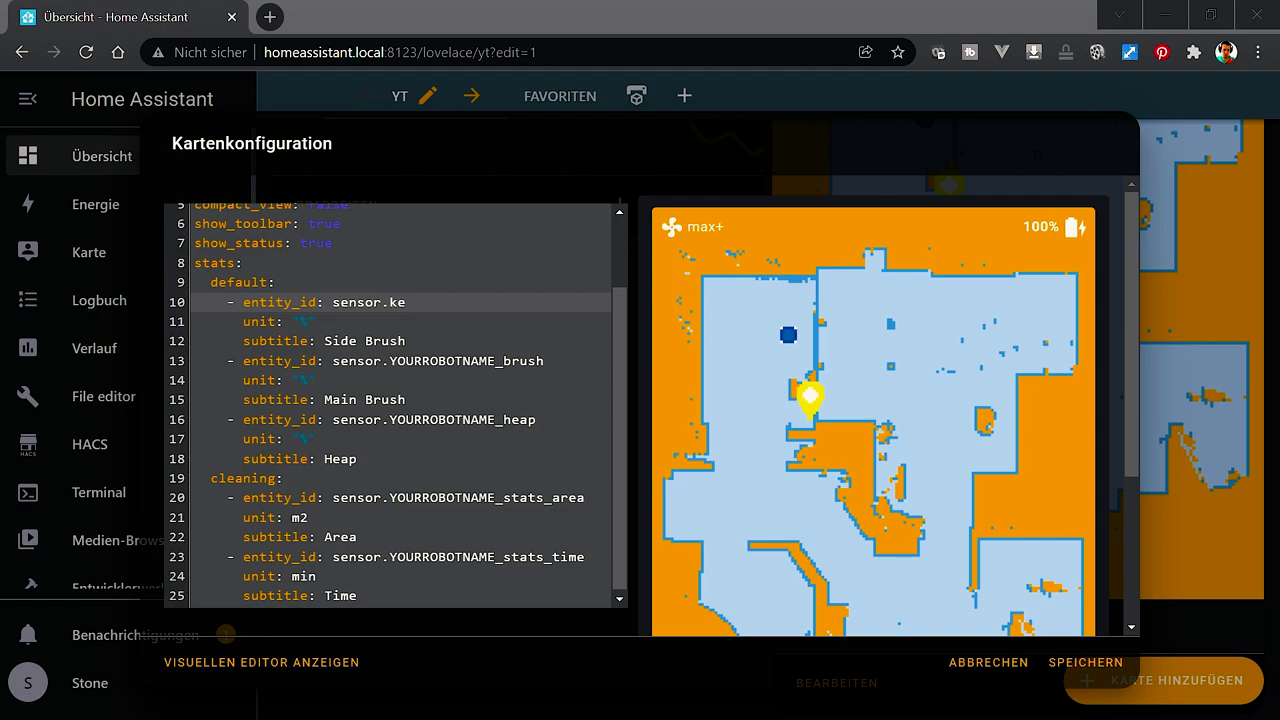
{"action": "left_click_drag", "start_coordinate": [700, 0], "coordinate": [646, 191]}
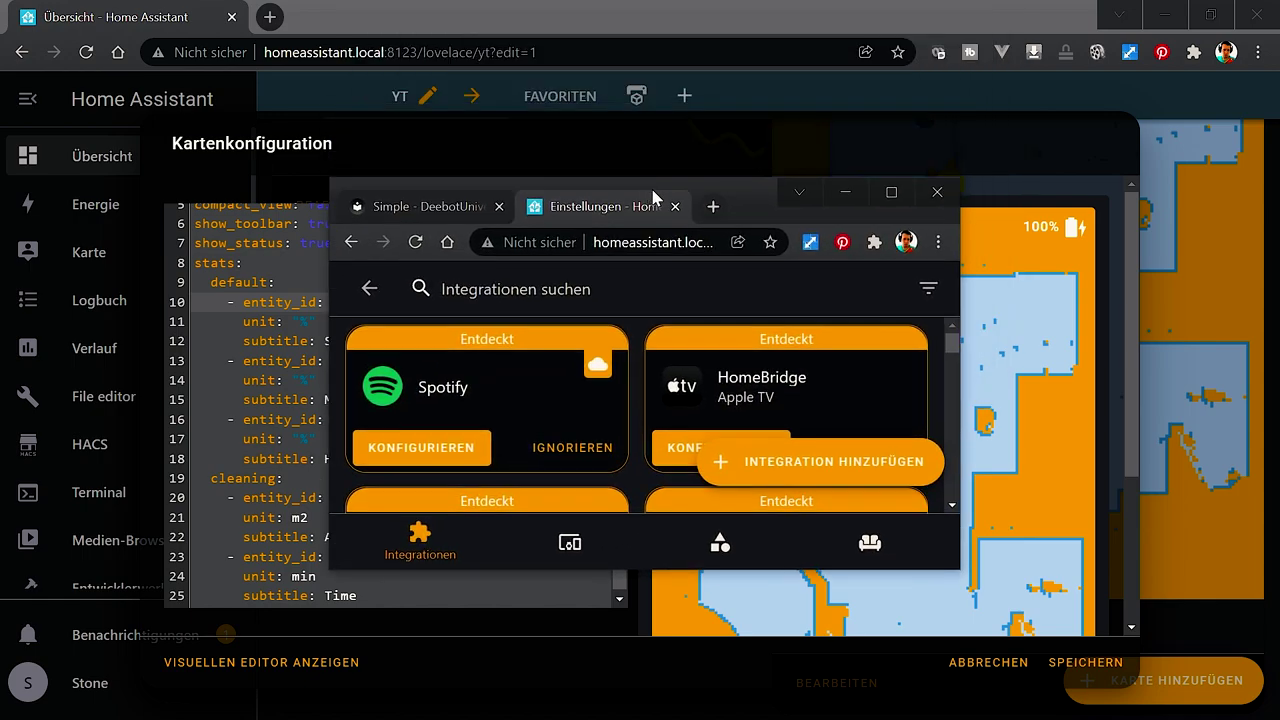
{"action": "double_click", "coordinate": [751, 197]}
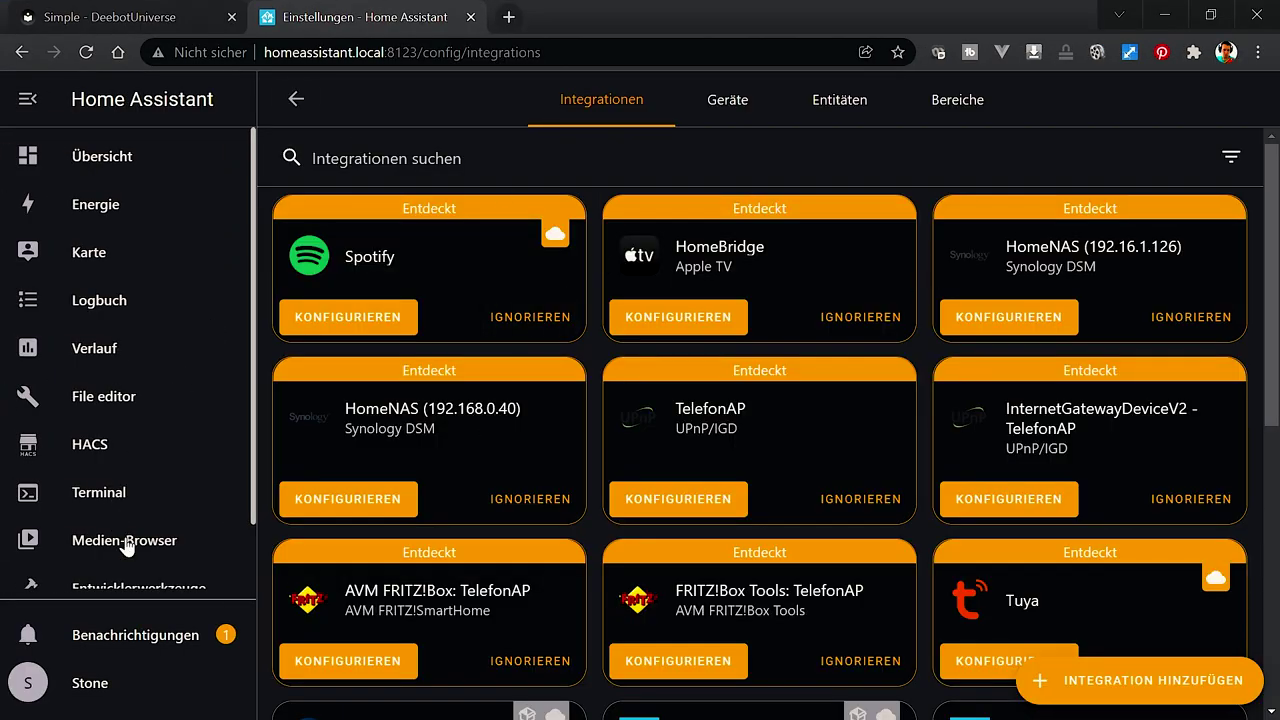
{"action": "scroll", "coordinate": [866, 571], "scroll_direction": "down", "scroll_amount": 4}
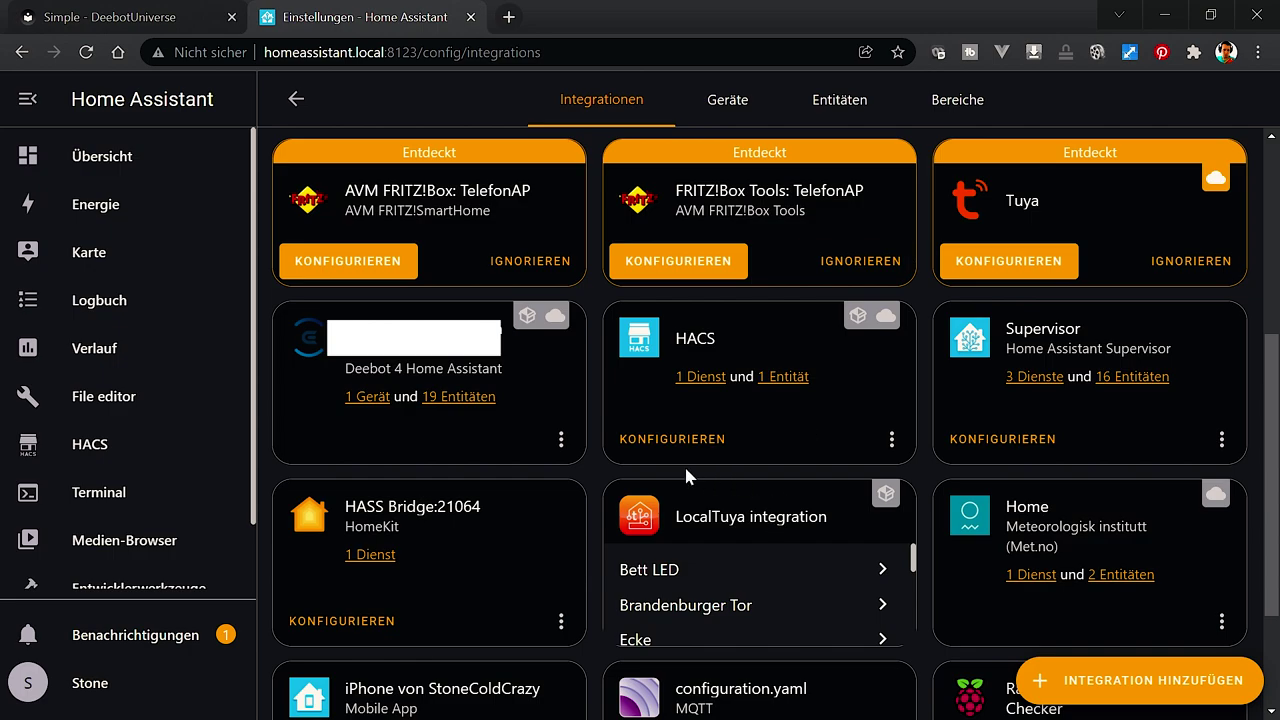
{"action": "left_click", "coordinate": [465, 398]}
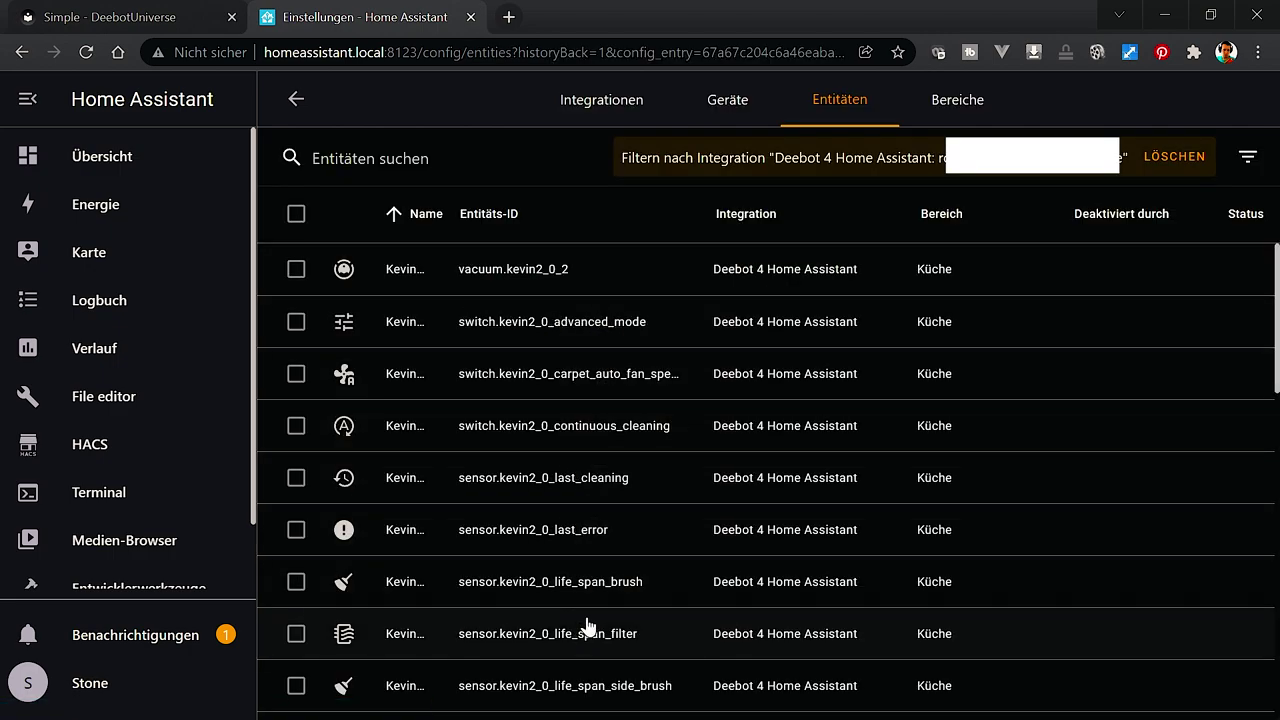
{"action": "scroll", "coordinate": [552, 567], "scroll_direction": "down", "scroll_amount": 2}
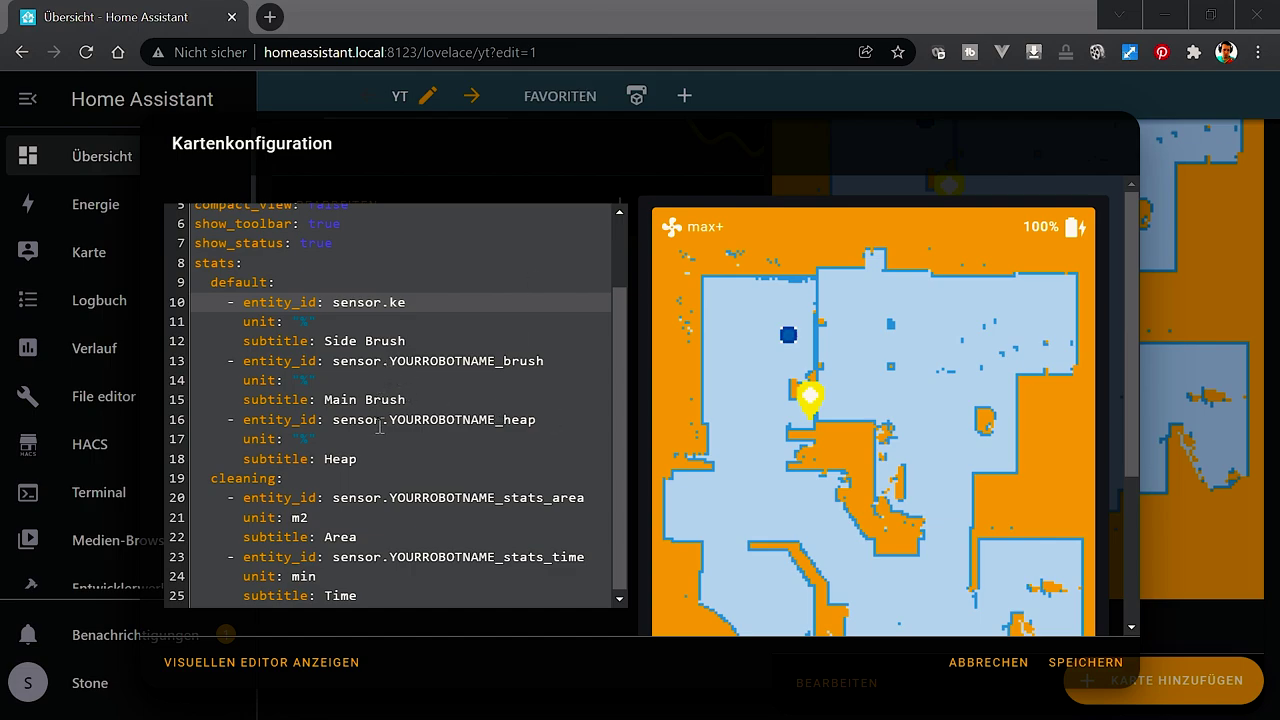
- Set the Main Brush entity to sensor.kevin2_0_life_span_brush and the Side Brush entity to sensor.kevin2_0_life_span_side_brush in the card code
{"action": "left_click_drag", "start_coordinate": [333, 419], "coordinate": [563, 419]}
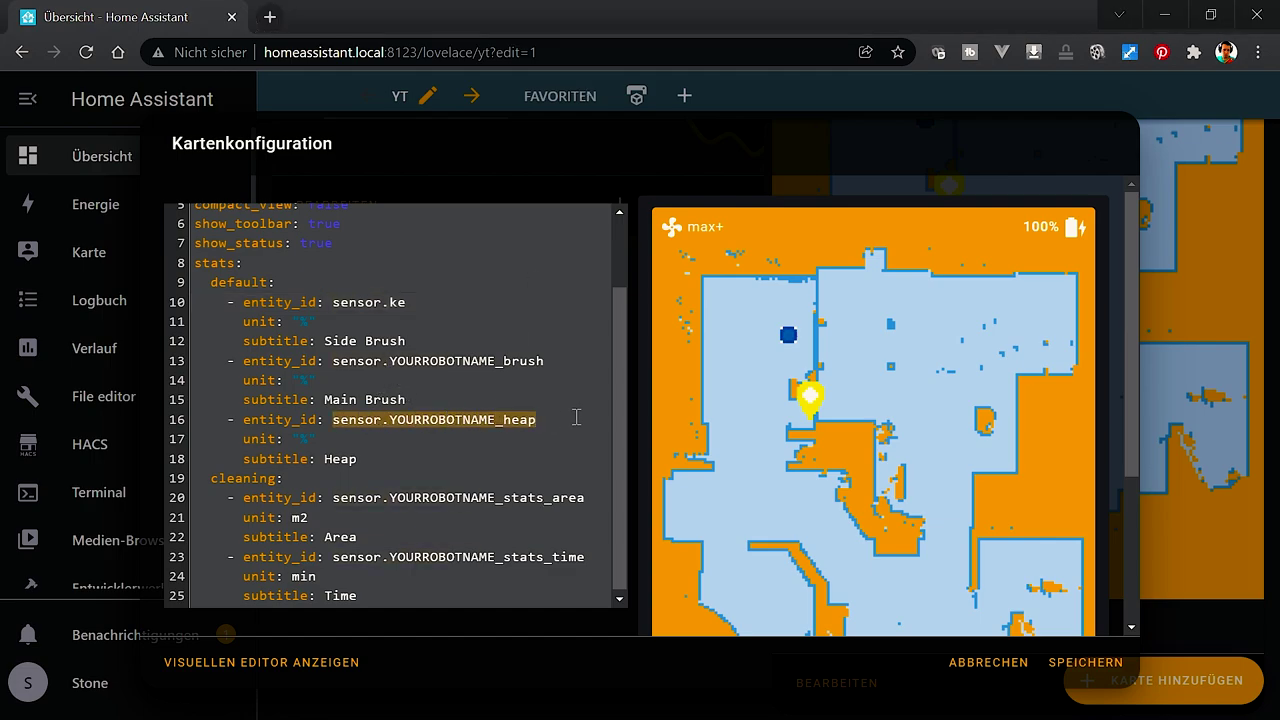
{"action": "left_click_drag", "start_coordinate": [559, 360], "coordinate": [333, 360]}
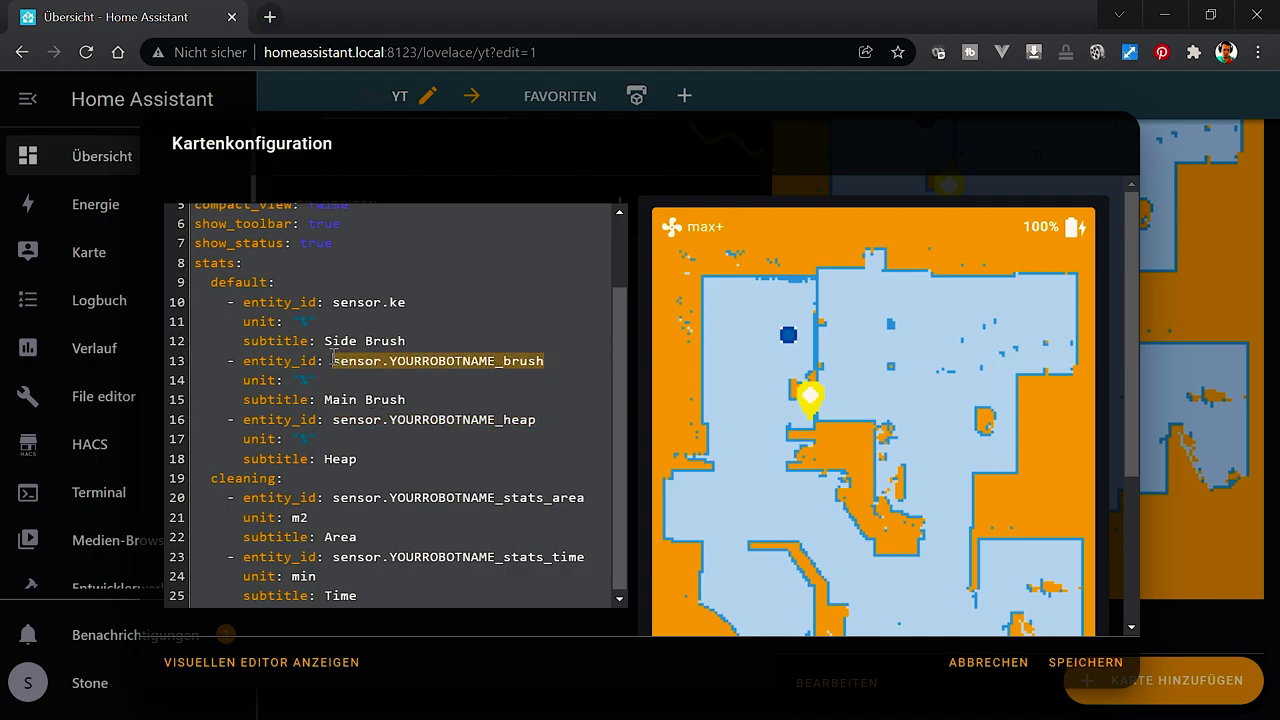
{"action": "type", "text": "sensor.kevin2_0_life_span_brush"}
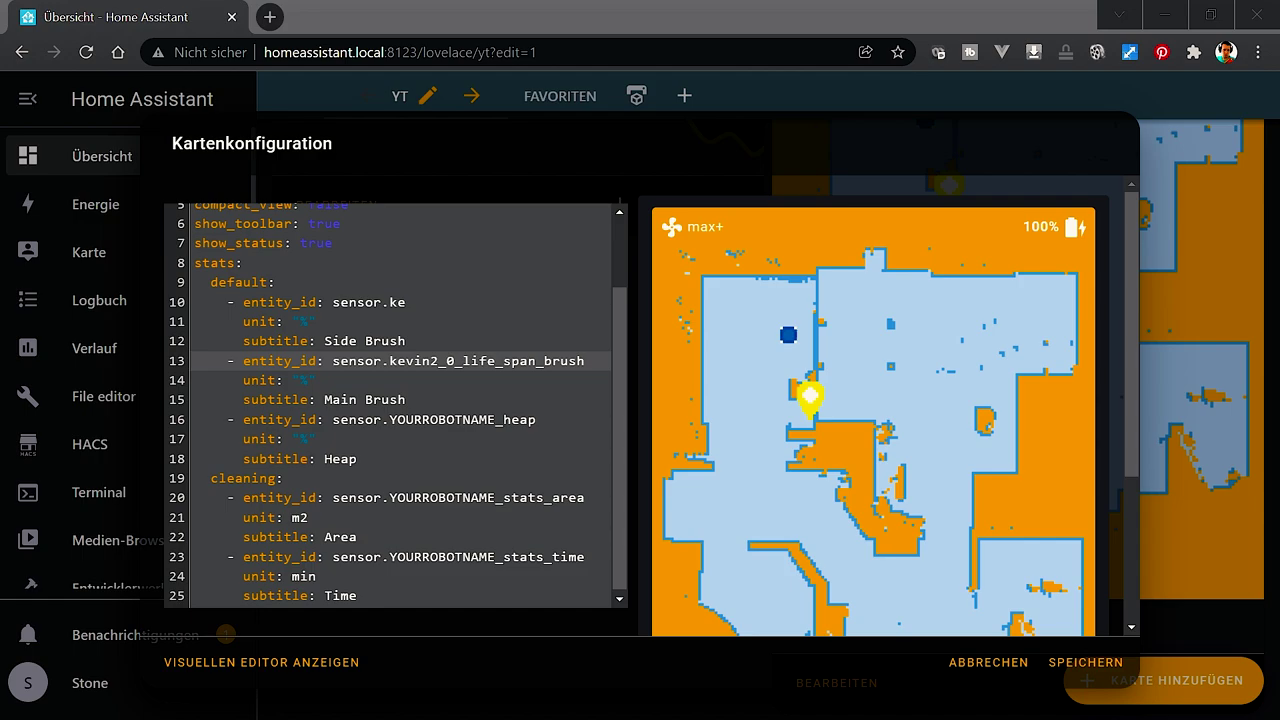
{"action": "left_click_drag", "start_coordinate": [440, 301], "coordinate": [334, 302]}
{"action": "type", "text": "sensor.kevin2_0_life_span_brush"}
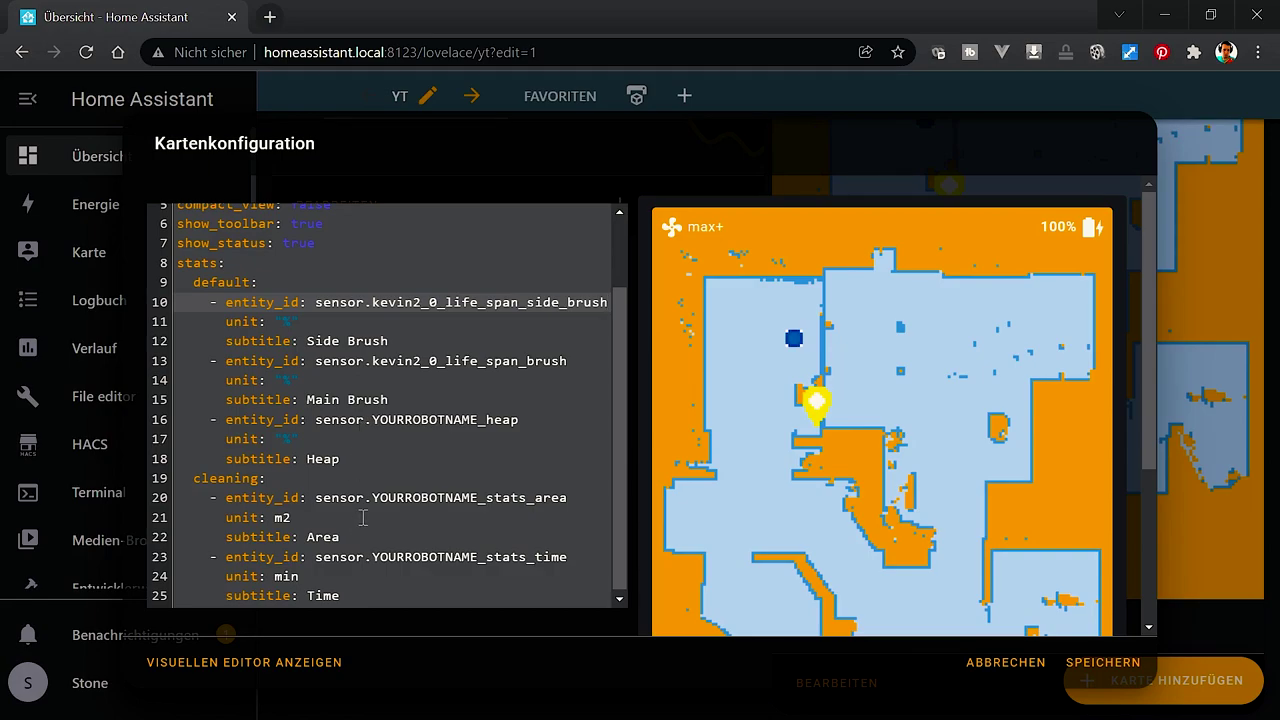
- Delete the complete Heap sensor entry from the default statistics, including its unit, subtitle and leftover blank line
{"action": "scroll", "coordinate": [878, 474], "scroll_direction": "down", "scroll_amount": 2}
{"action": "scroll", "coordinate": [878, 474], "scroll_direction": "down", "scroll_amount": 1}
{"action": "scroll", "coordinate": [894, 495], "scroll_direction": "up", "scroll_amount": 4}
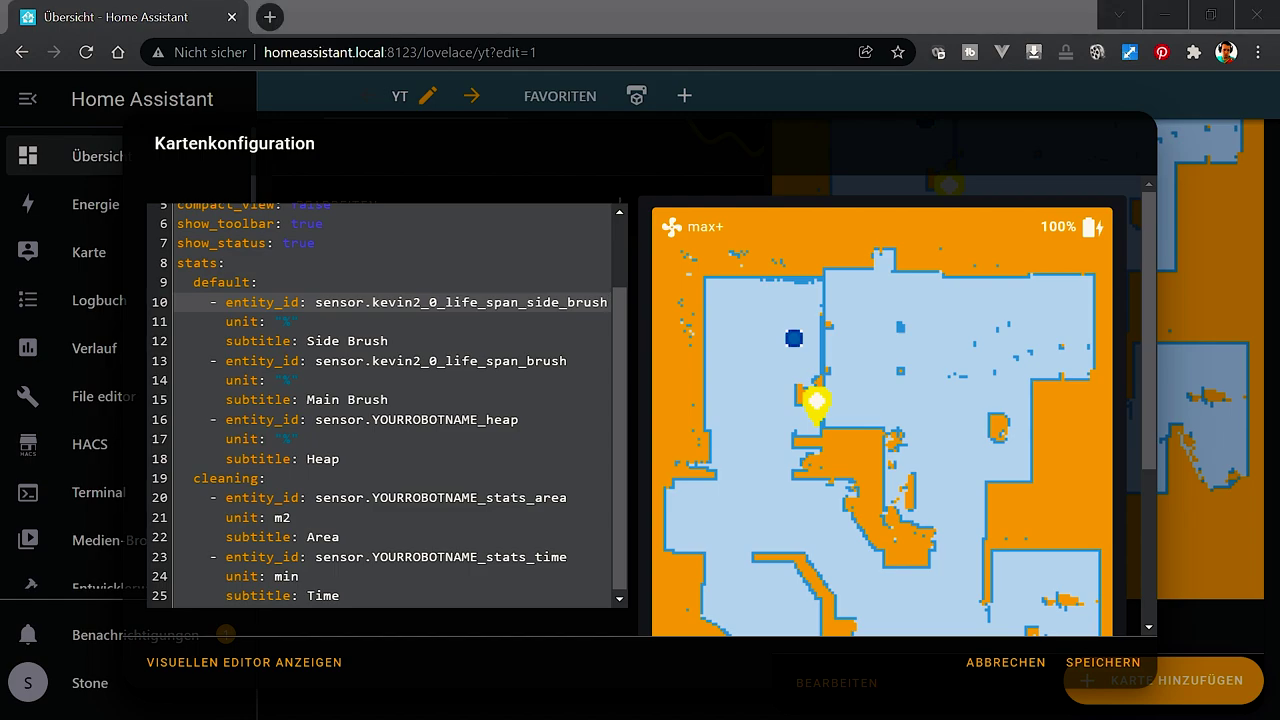
{"action": "left_click", "coordinate": [377, 458]}
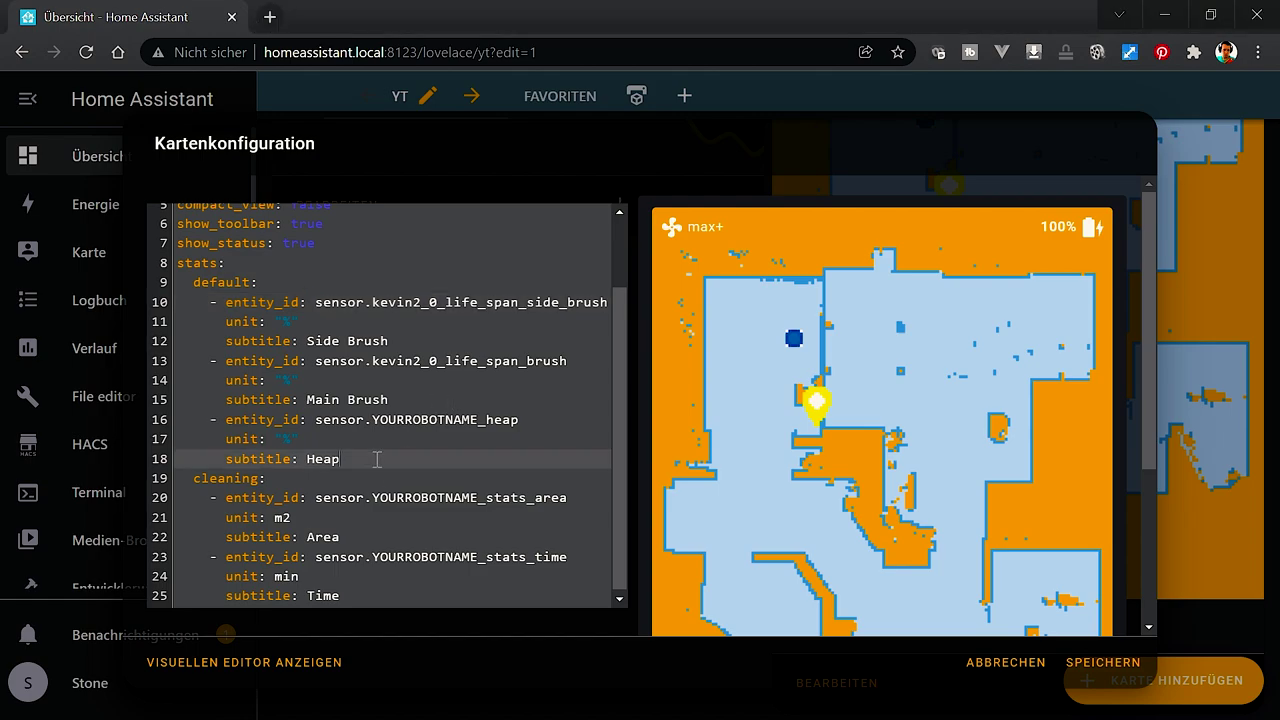
{"action": "left_click", "coordinate": [396, 445], "text": "shift"}
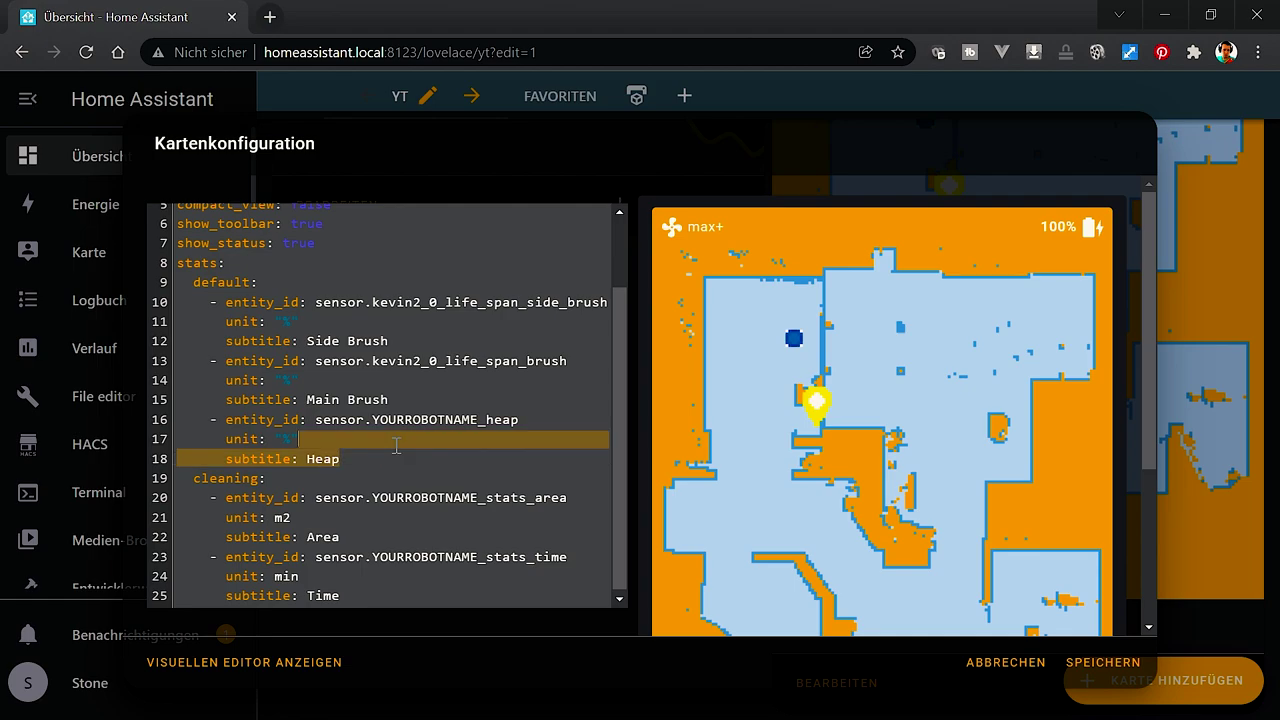
{"action": "key", "text": "shift+Up"}
{"action": "key", "text": "shift+Home"}
{"action": "key", "text": "shift+Home"}
{"action": "key", "text": "Delete"}
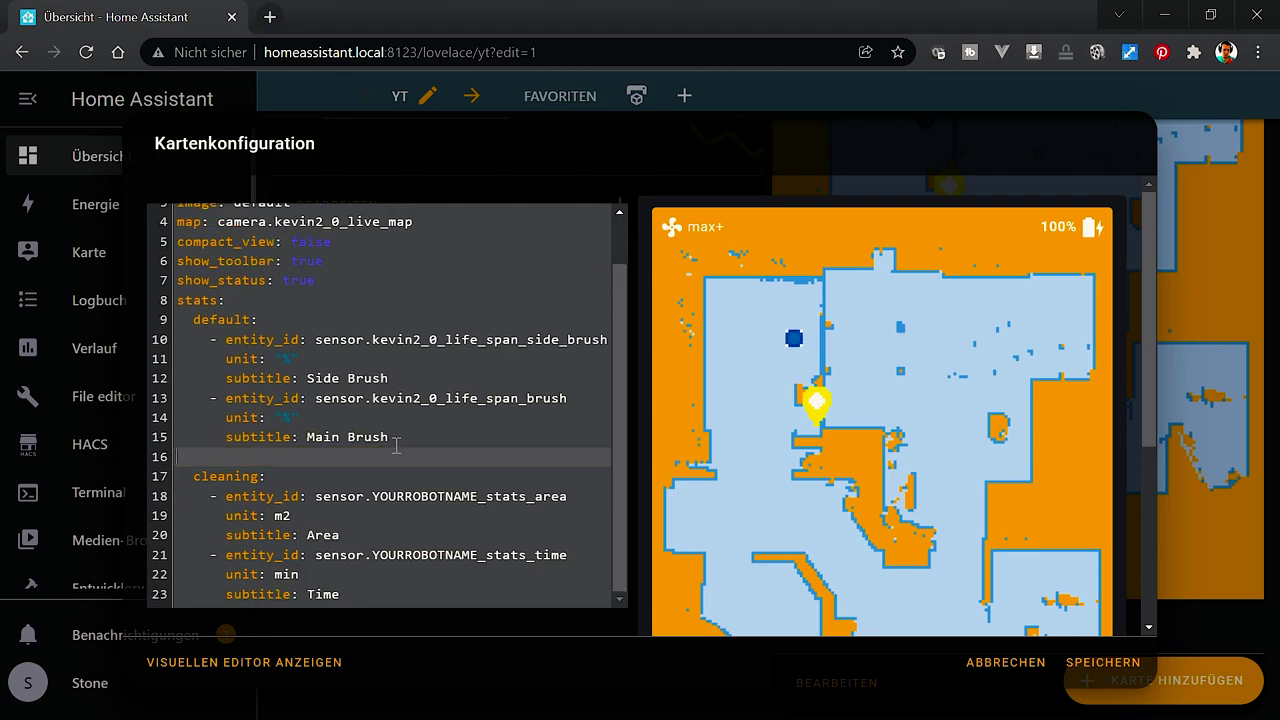
{"action": "key", "text": "Delete"}
- Set the cleaning Area and Time entities to sensor.kevin2_0_stats_area and sensor.kevin2_0_stats_time, save the card and view its statistics
{"action": "scroll", "coordinate": [564, 515], "scroll_direction": "down", "scroll_amount": 1}
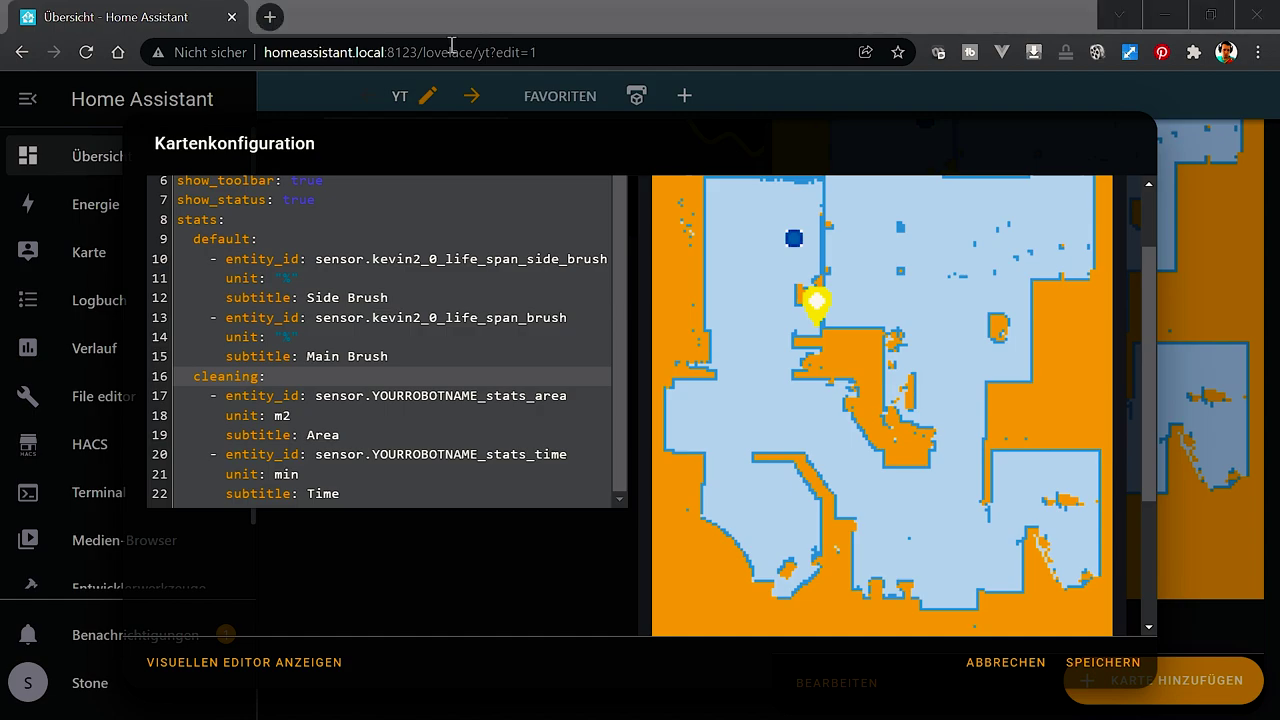
{"action": "left_click_drag", "start_coordinate": [567, 396], "coordinate": [308, 395]}
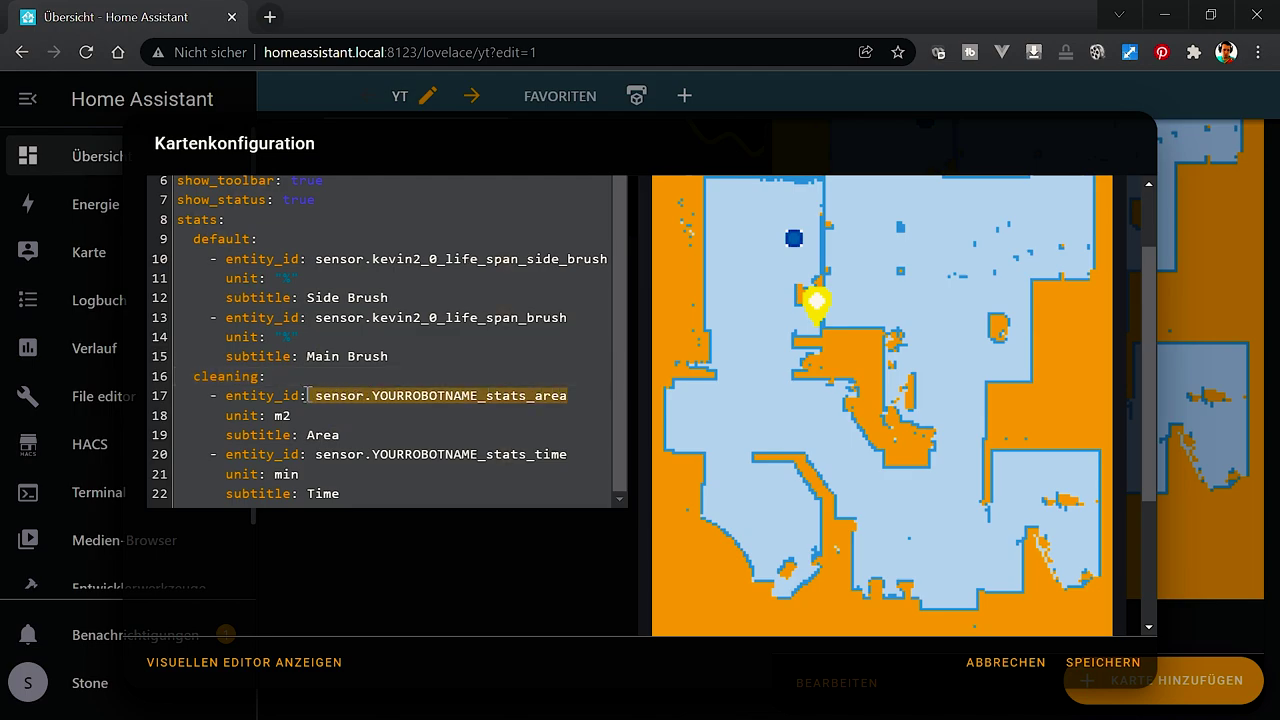
{"action": "type", "text": "sensor.kevin2_0_stats_area"}
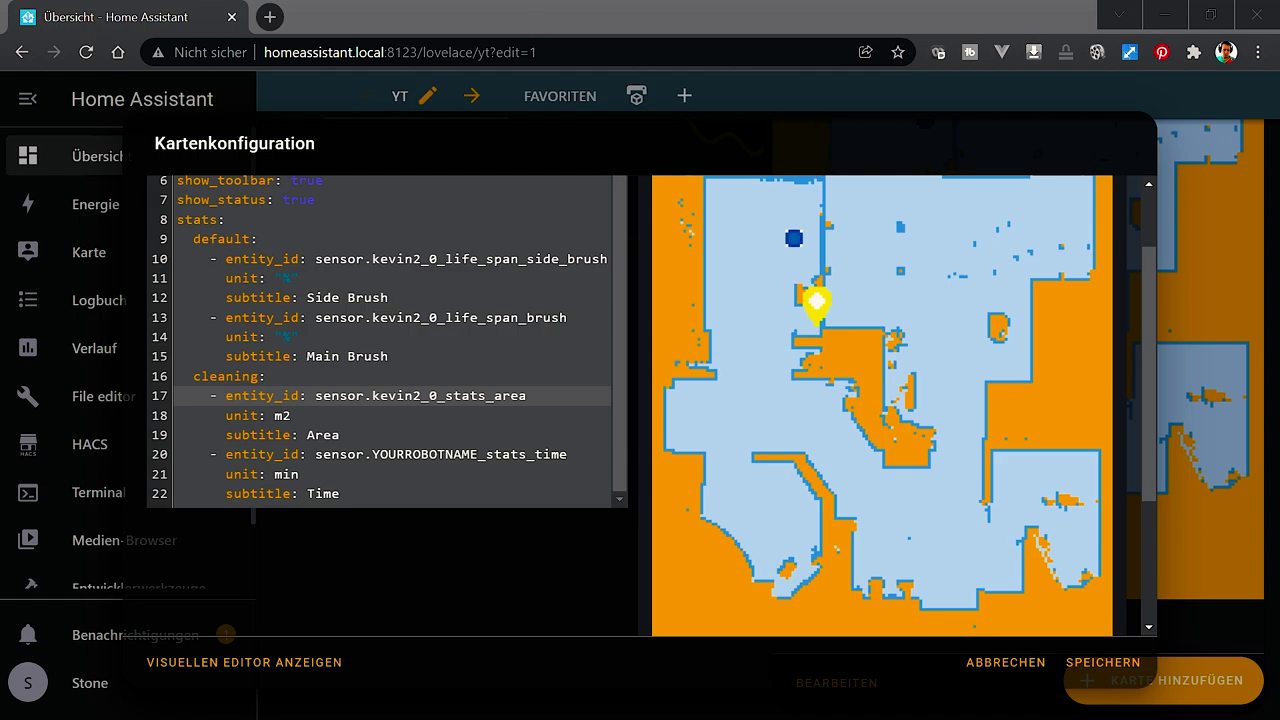
{"action": "left_click_drag", "start_coordinate": [568, 455], "coordinate": [323, 458]}
{"action": "type", "text": "ensor.kevin2_0_stats_time"}
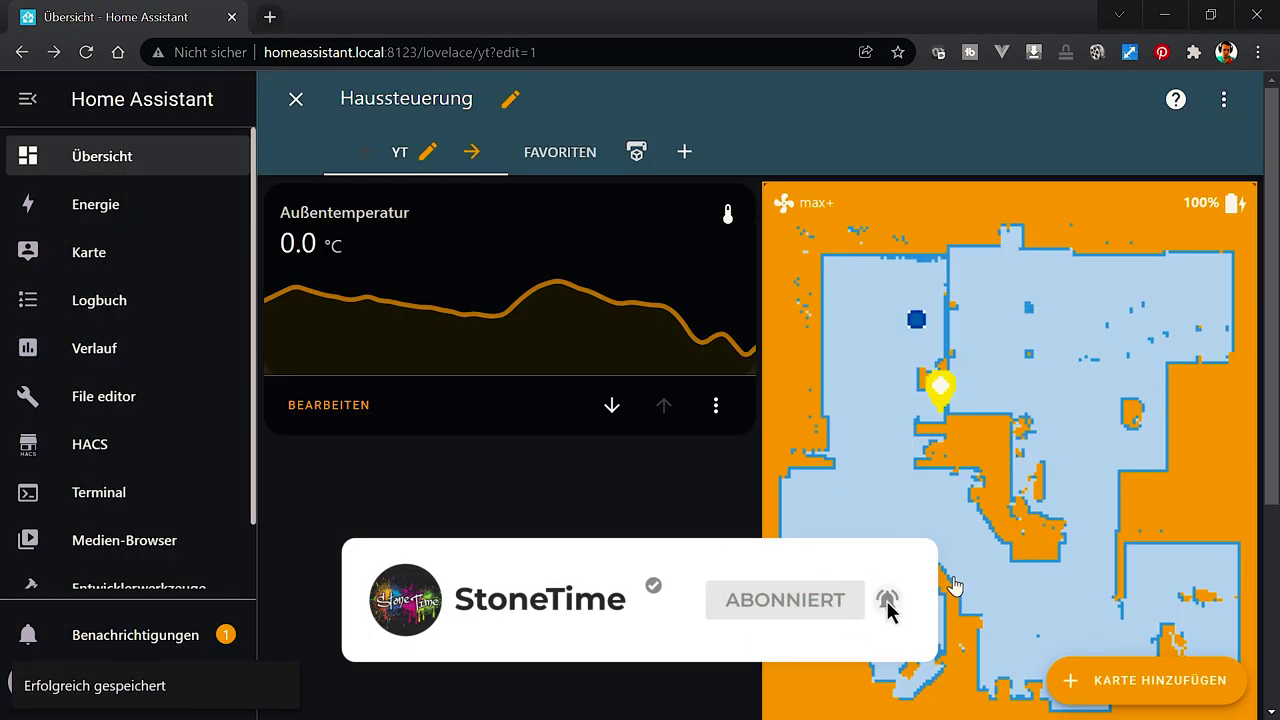
{"action": "scroll", "coordinate": [790, 377], "scroll_direction": "down", "scroll_amount": 4}
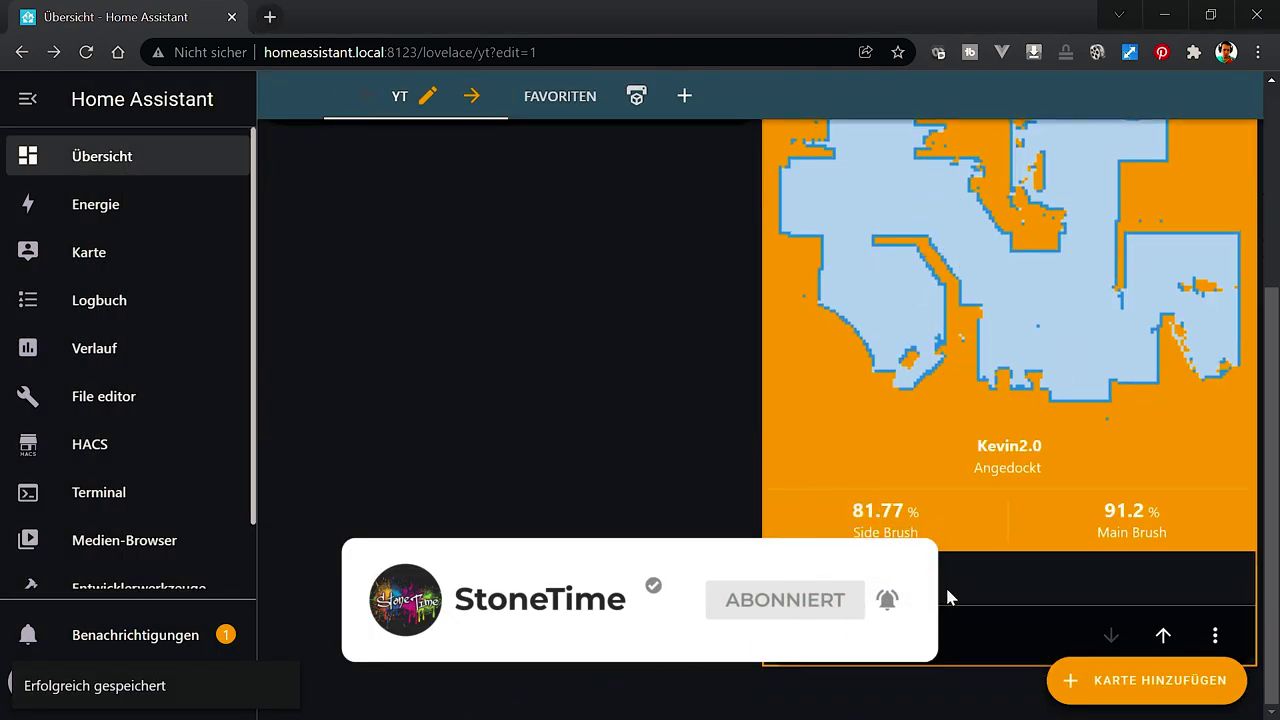